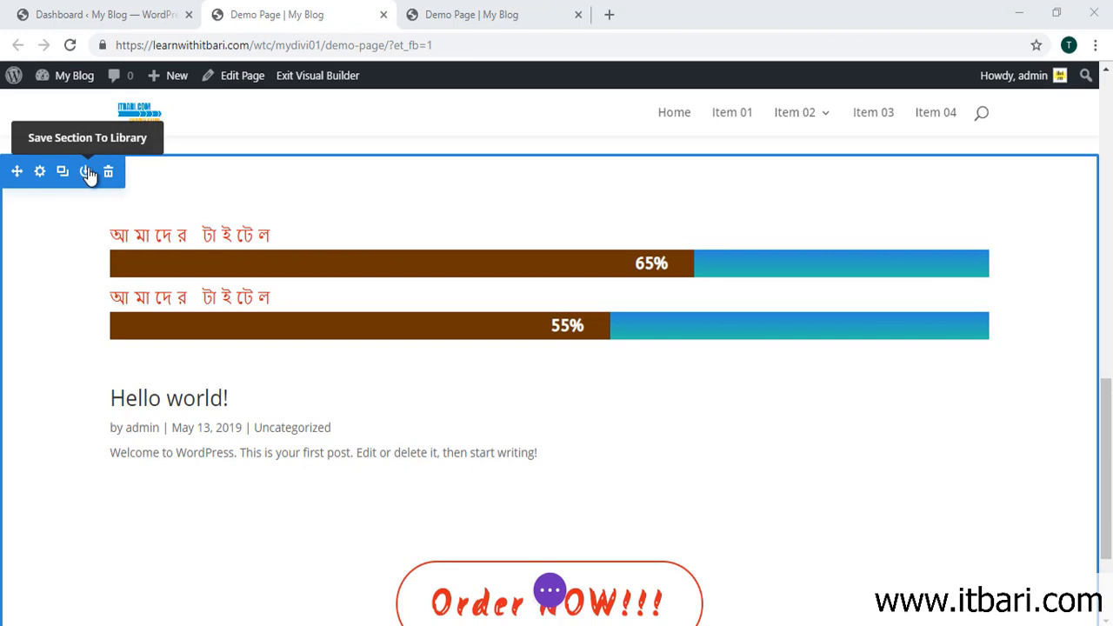
Step: Drag the progress-bar section's bottom padding handle to about 48px
mouse_move(614, 187)
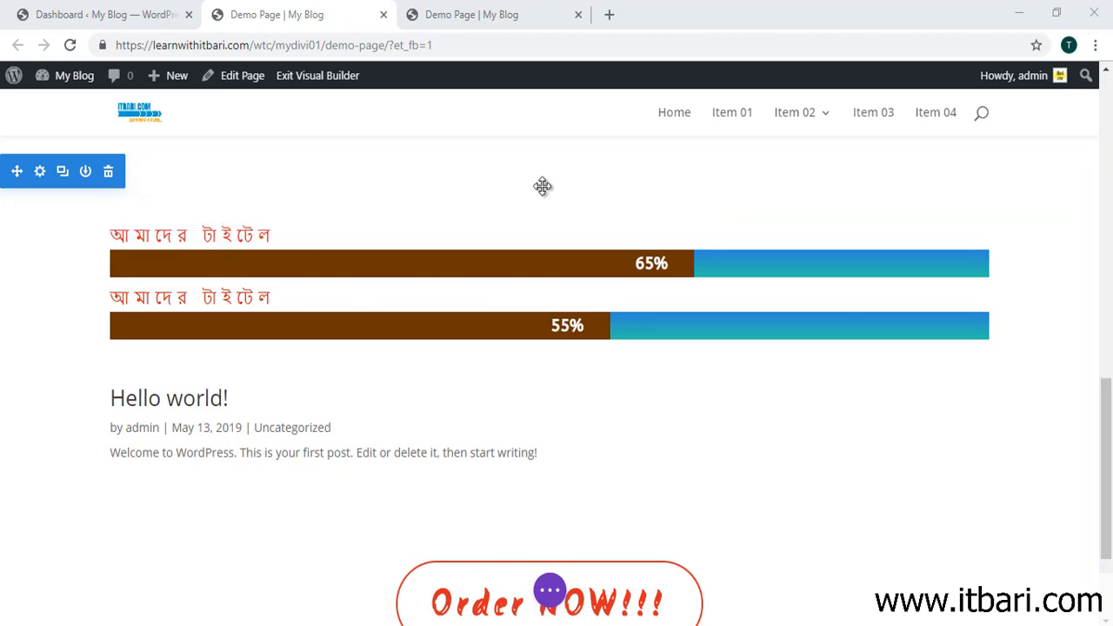
mouse_move(535, 167)
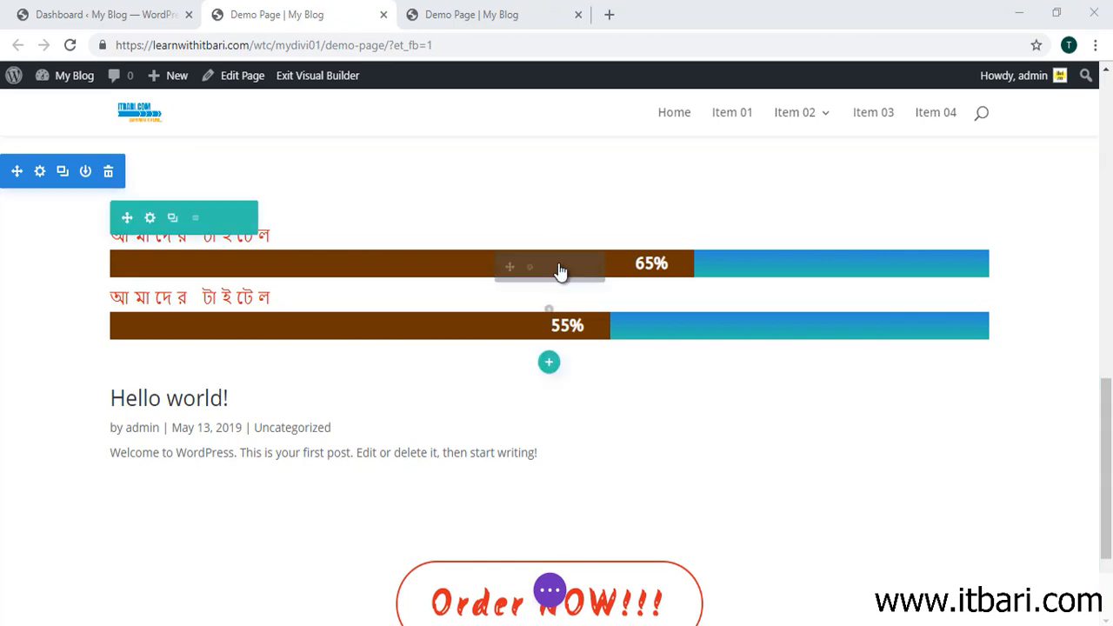
scroll(556, 268, down, 2)
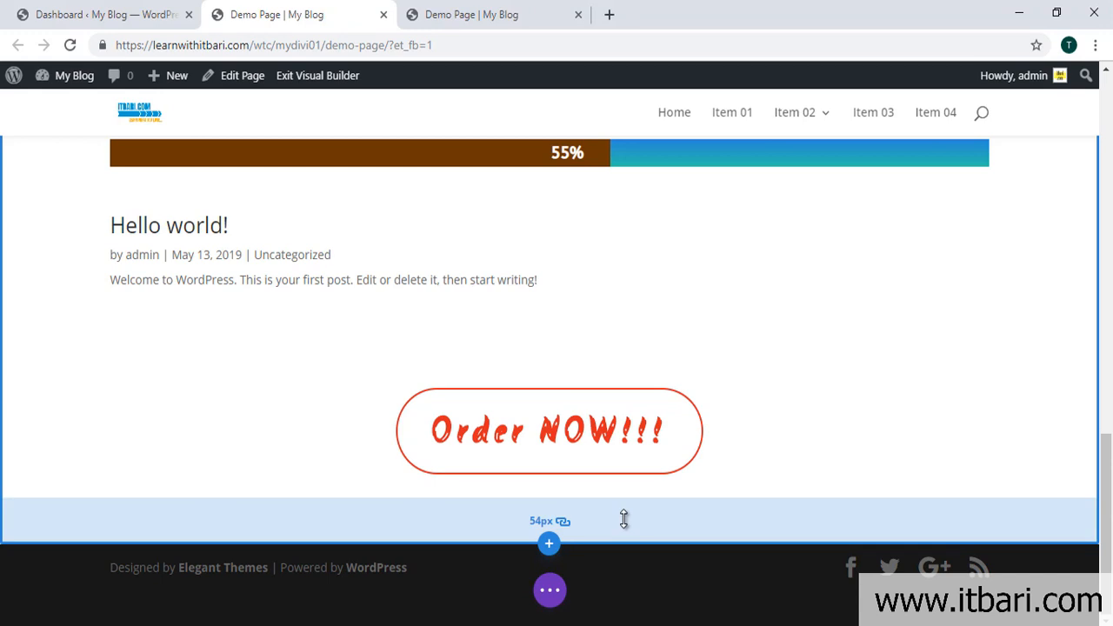
drag(624, 513, 628, 496)
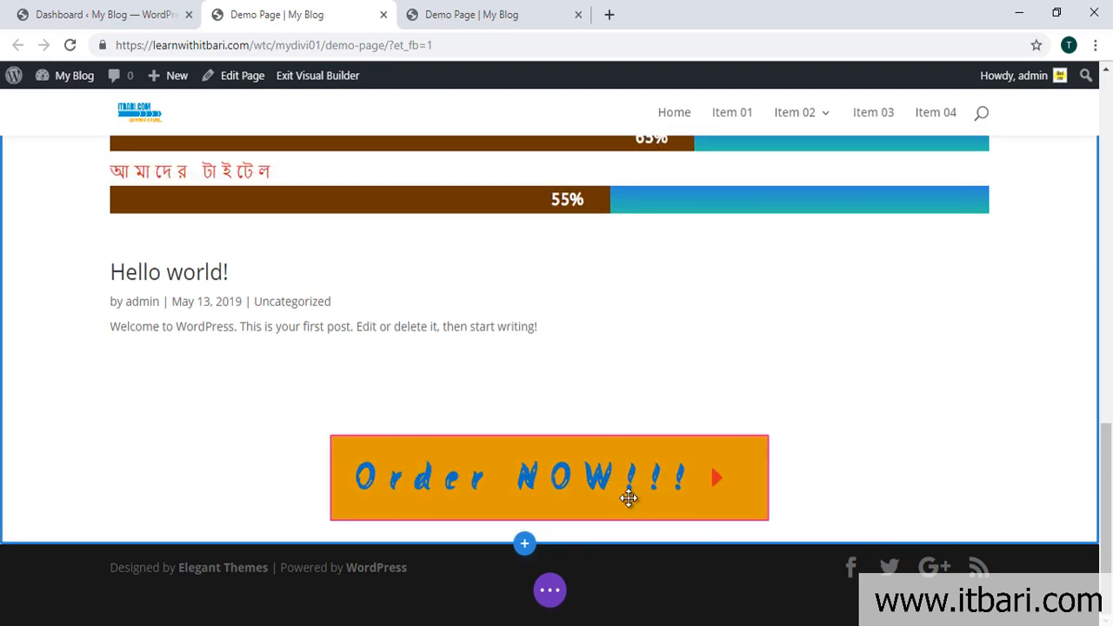
drag(646, 536, 652, 561)
scroll(651, 561, down, 2)
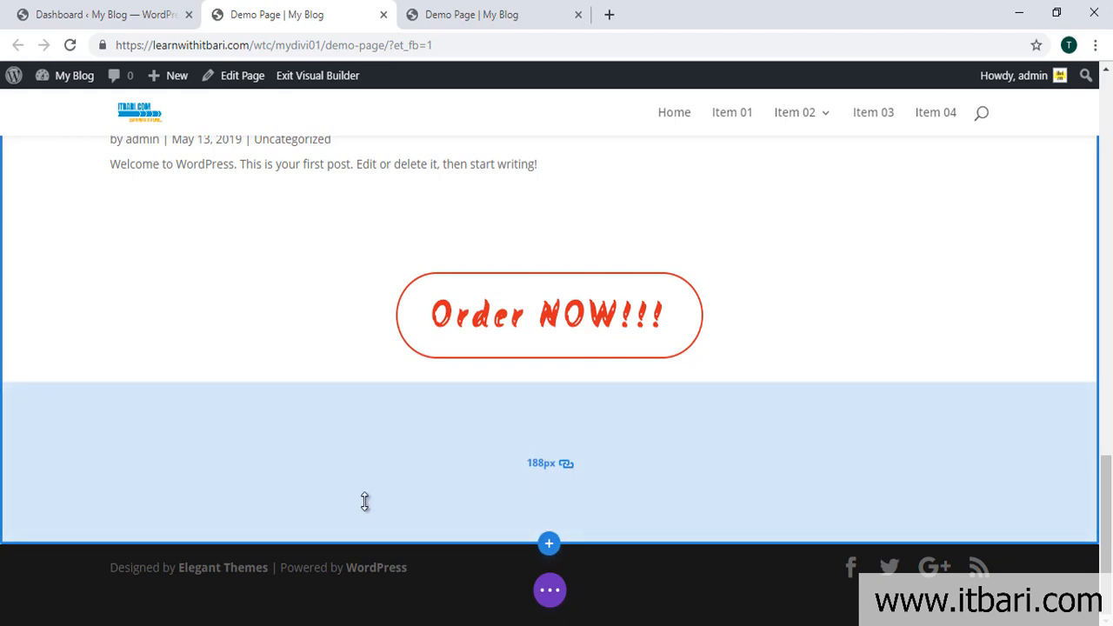
scroll(409, 455, up, 8)
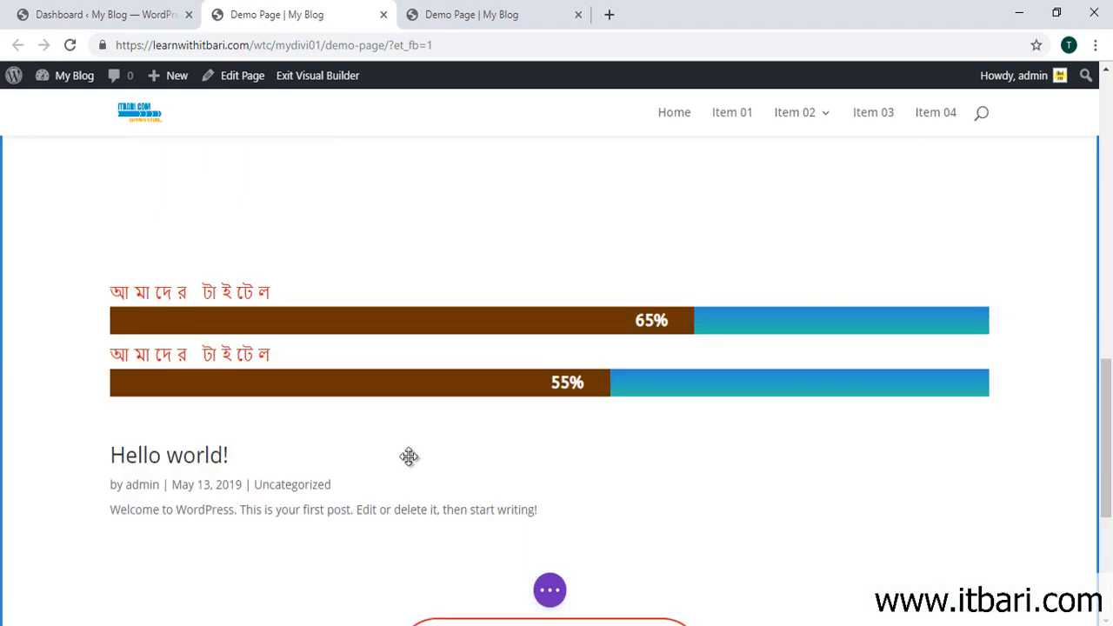
scroll(410, 455, down, 2)
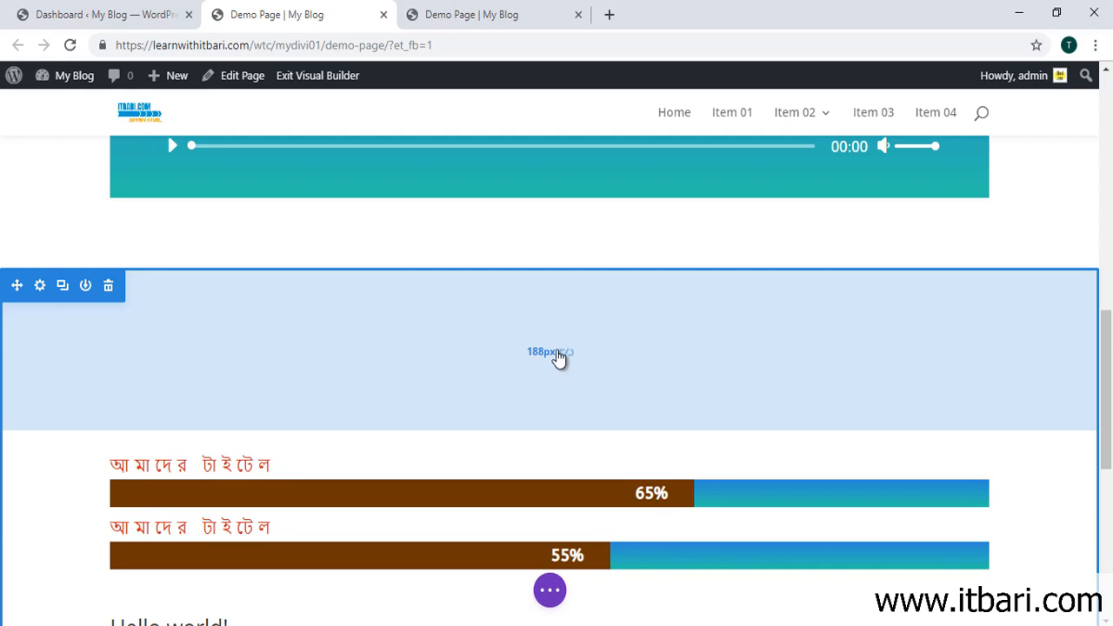
Step: Reset the section's padding to 126px at the top and about 130px at the bottom
drag(477, 362, 497, 420)
scroll(497, 422, down, 8)
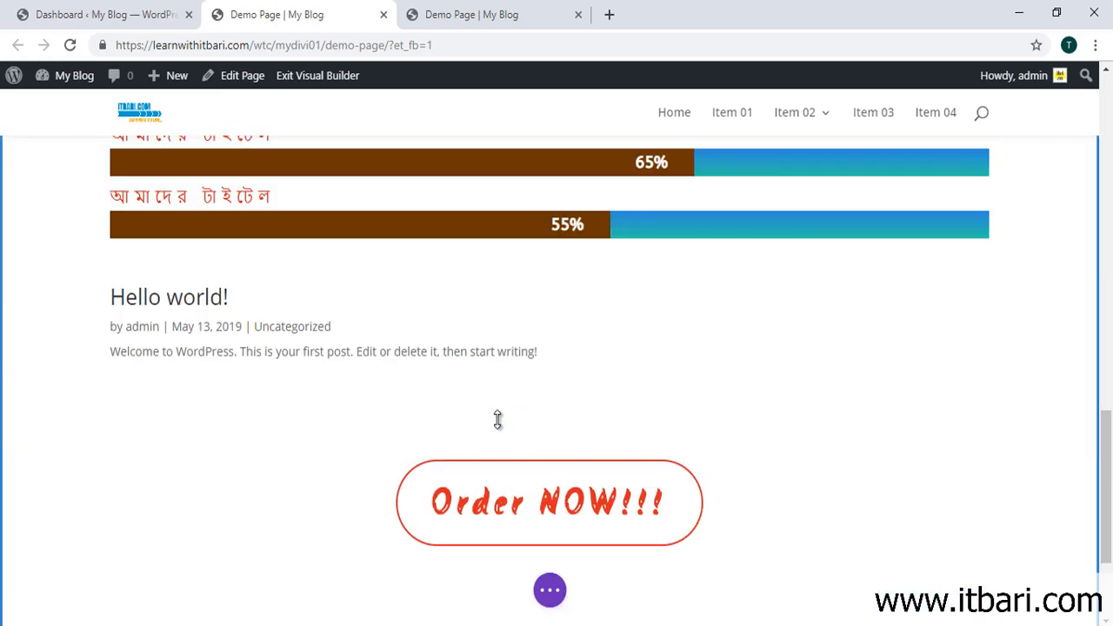
drag(481, 418, 437, 472)
scroll(443, 464, up, 5)
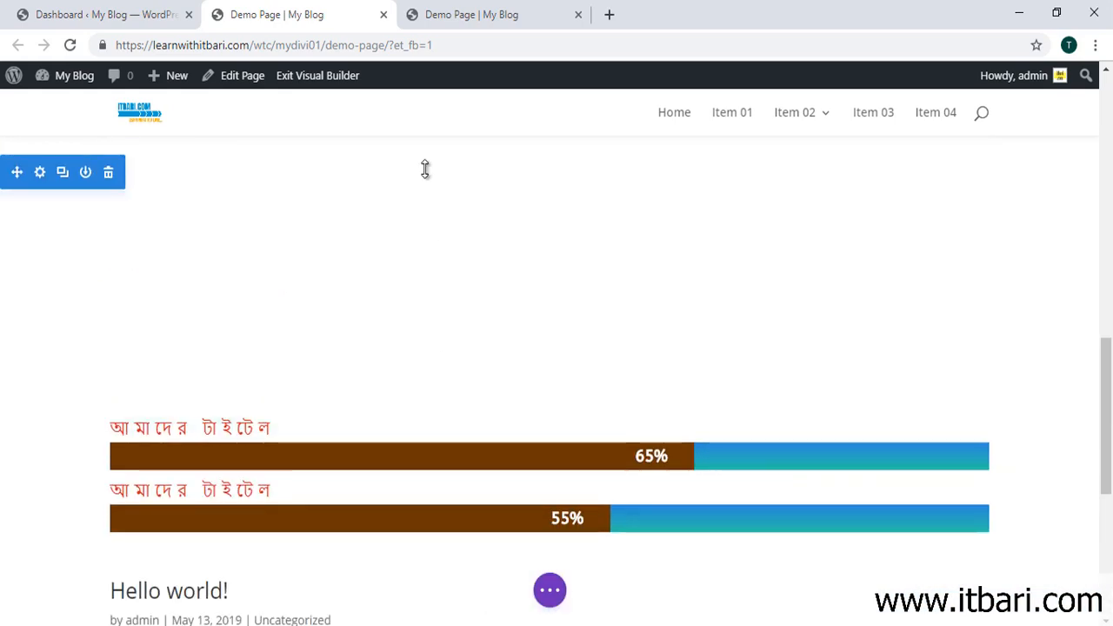
scroll(426, 165, up, 1)
drag(422, 430, 439, 304)
scroll(447, 352, up, 1)
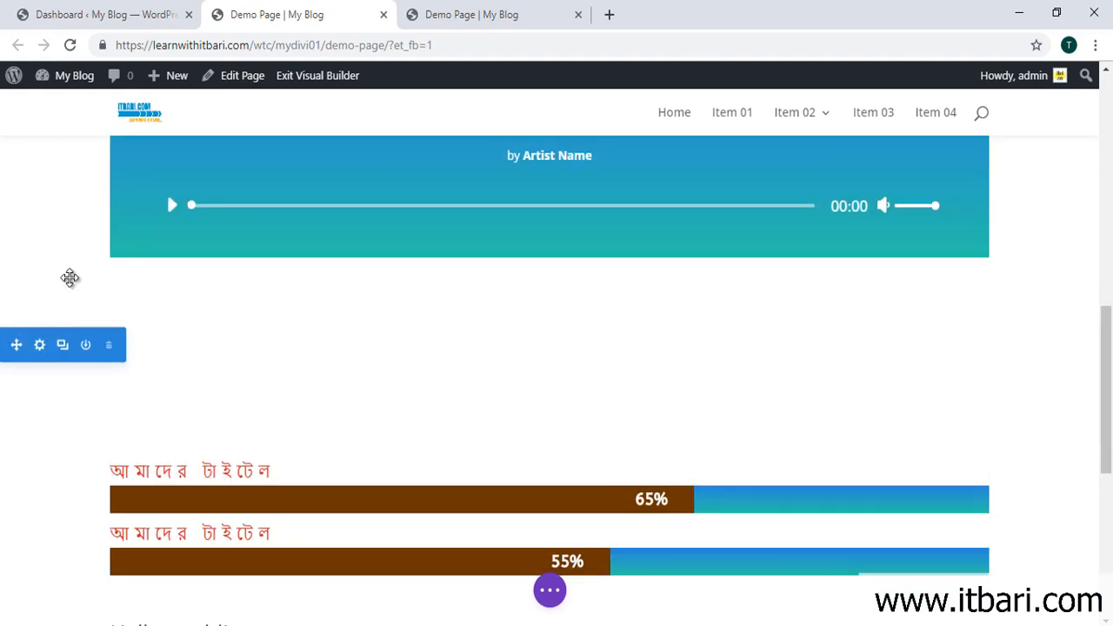
Step: Drag the audio section's padding handles to 134px at the top and 153px at the bottom
scroll(133, 298, up, 4)
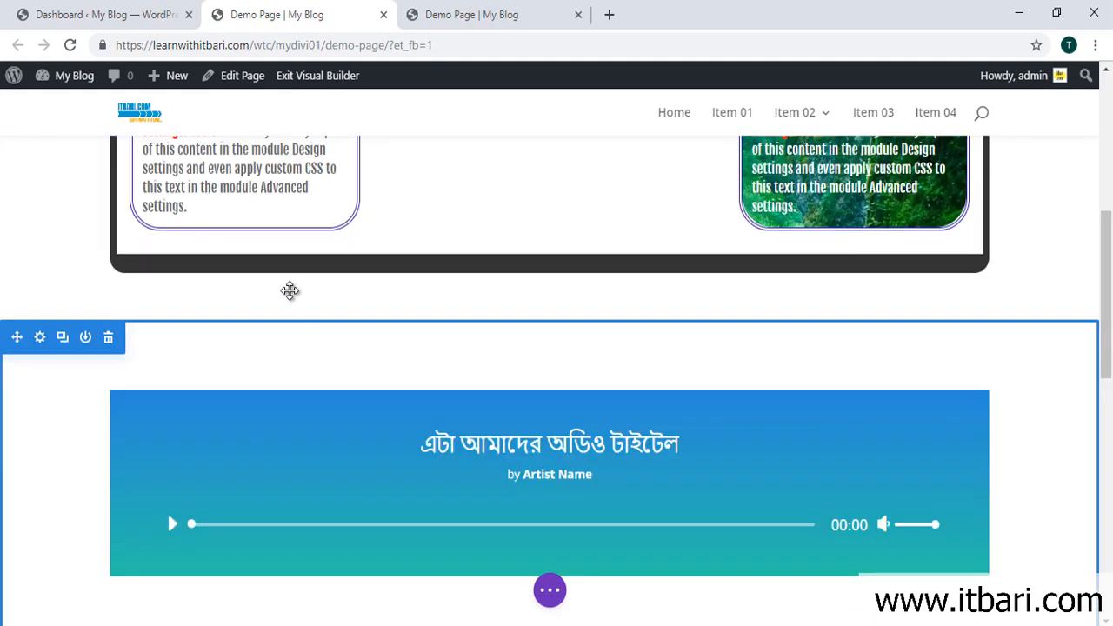
scroll(522, 278, down, 1)
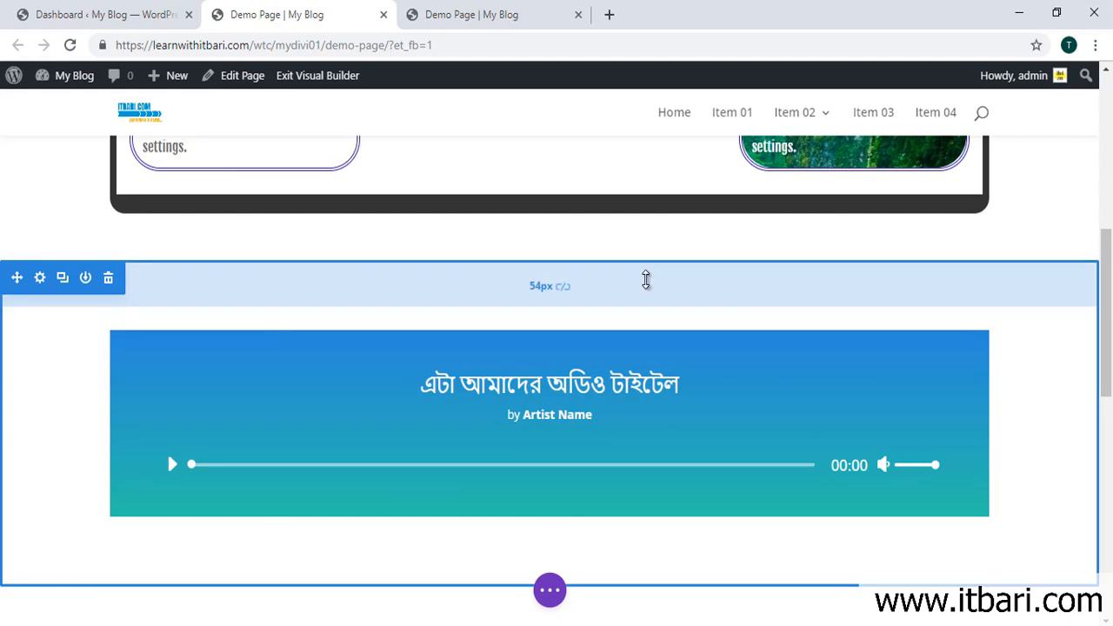
drag(647, 278, 661, 347)
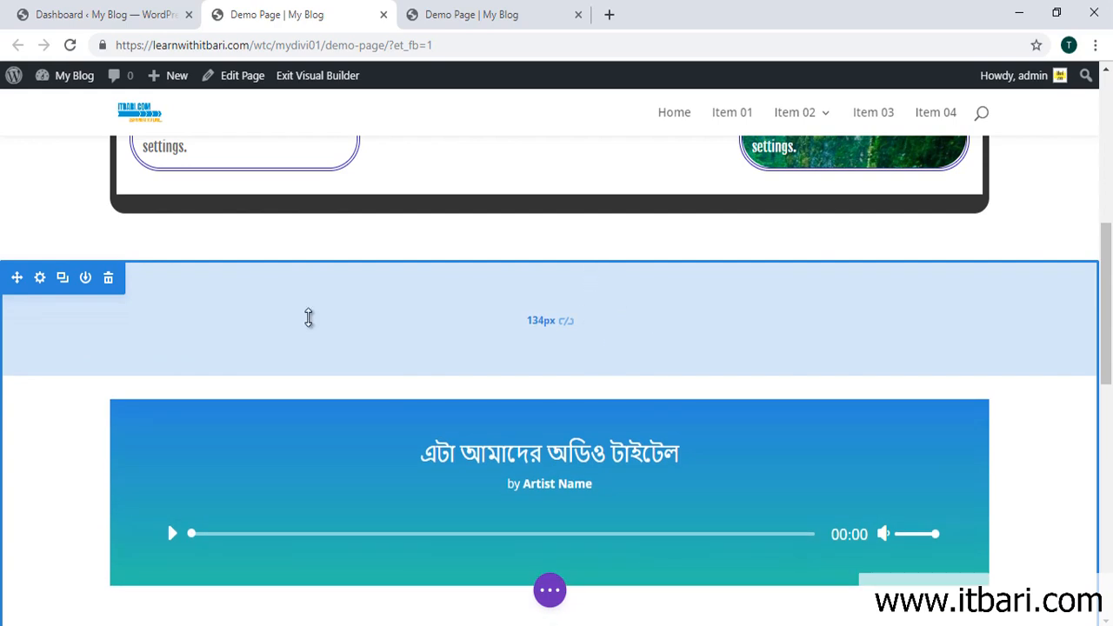
scroll(330, 317, down, 2)
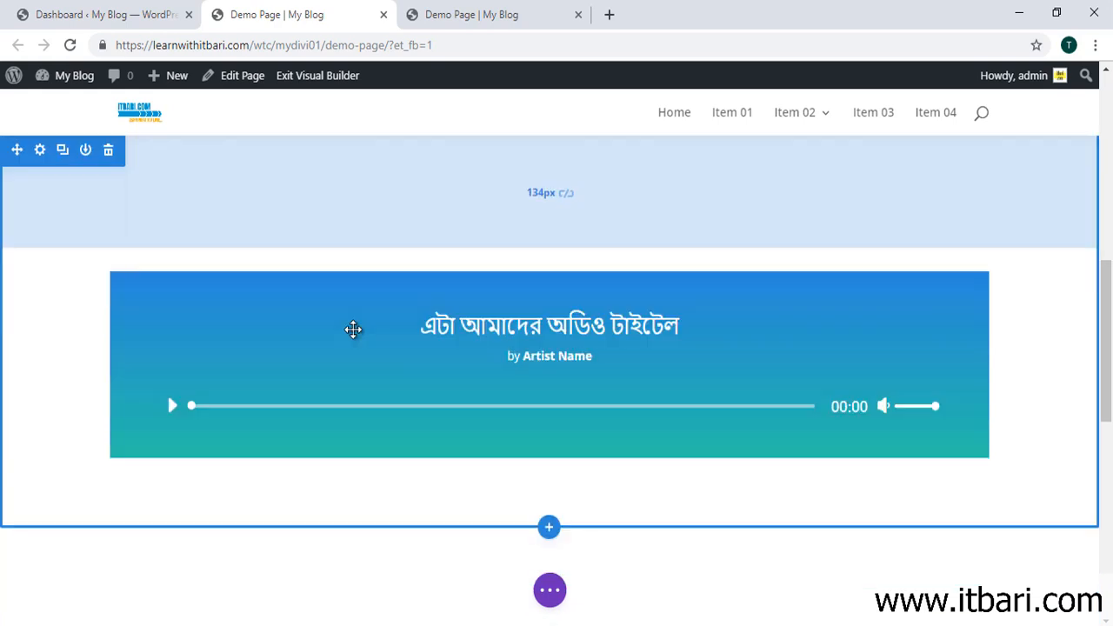
drag(360, 455, 378, 542)
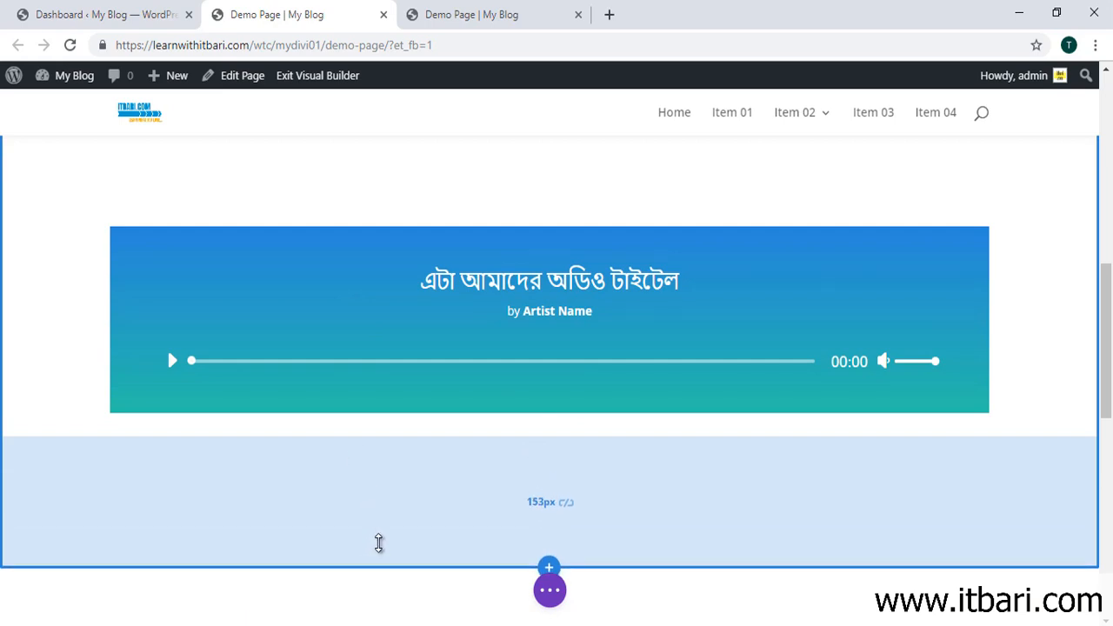
scroll(378, 542, down, 1)
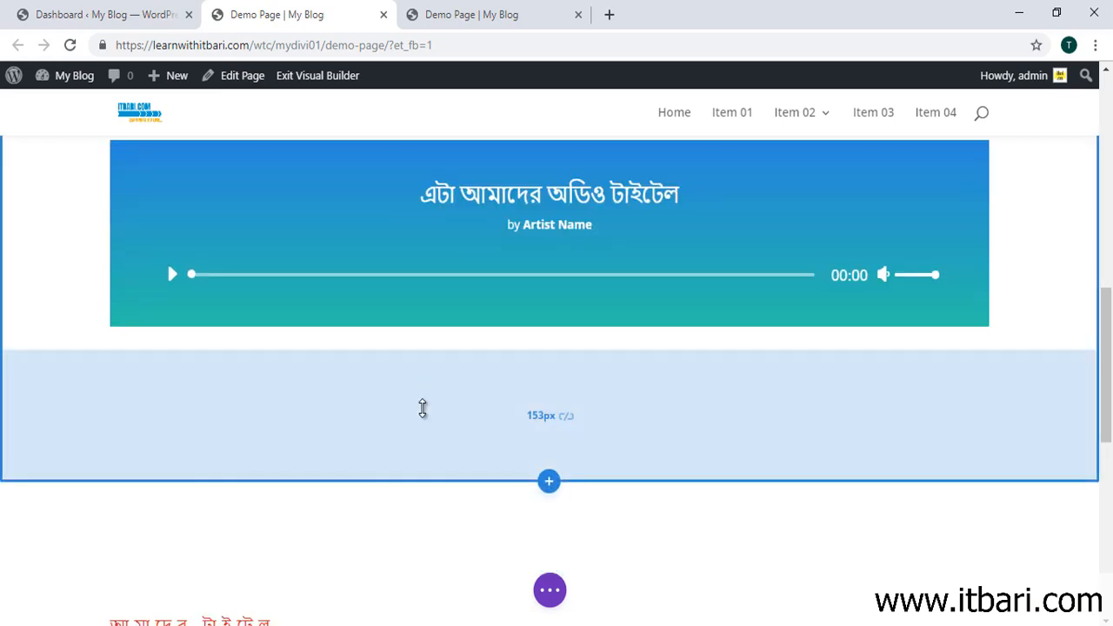
scroll(425, 415, up, 3)
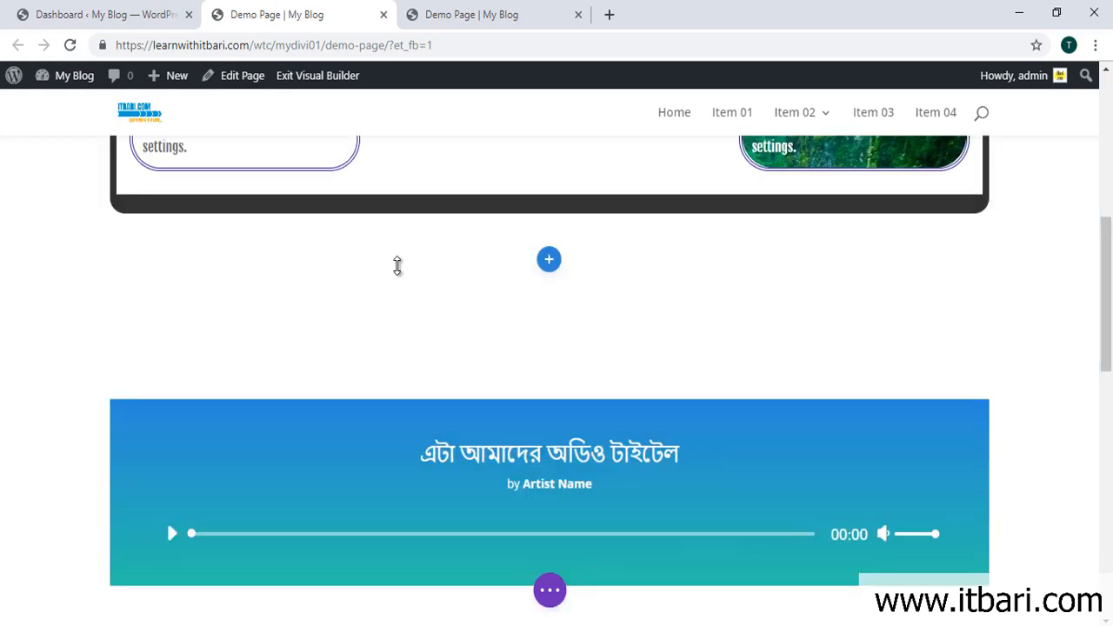
scroll(449, 378, down, 3)
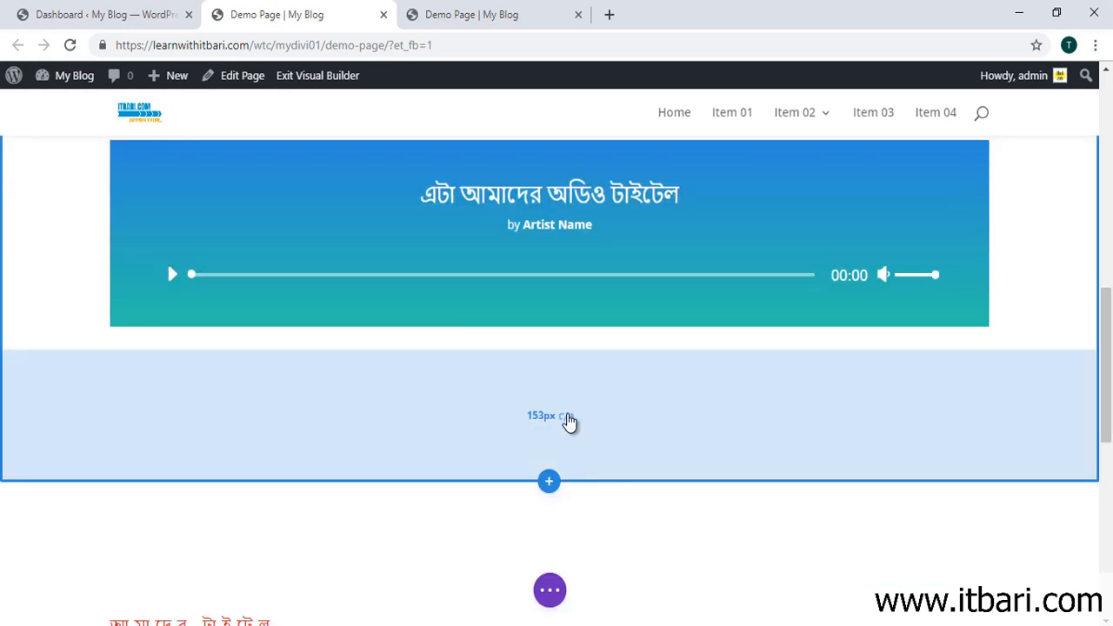
scroll(565, 423, up, 2)
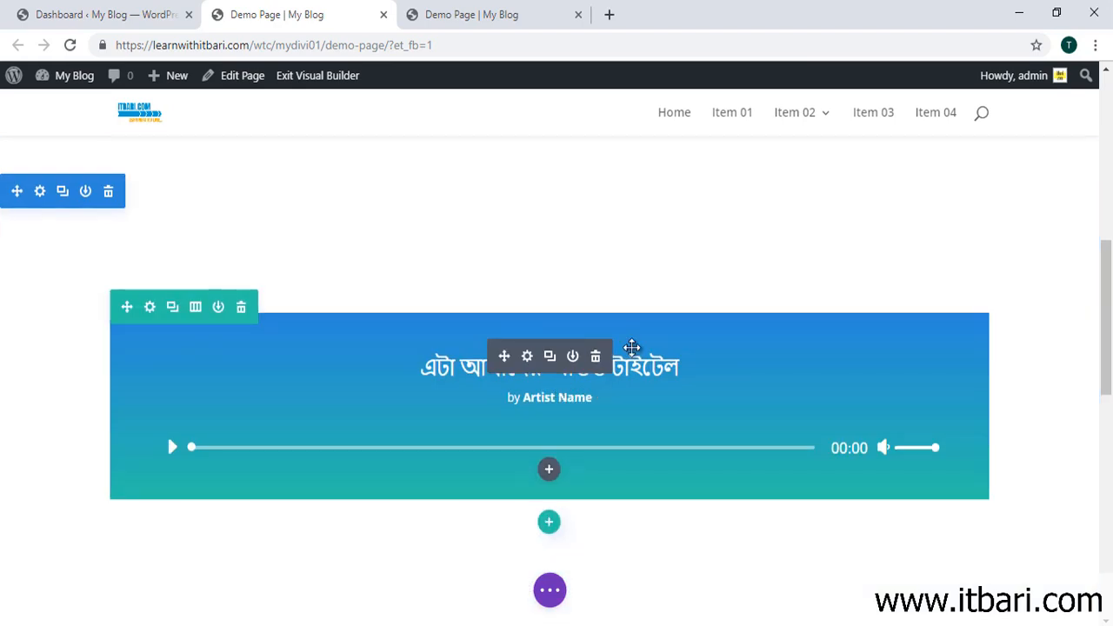
scroll(512, 294, down, 5)
scroll(512, 294, down, 5)
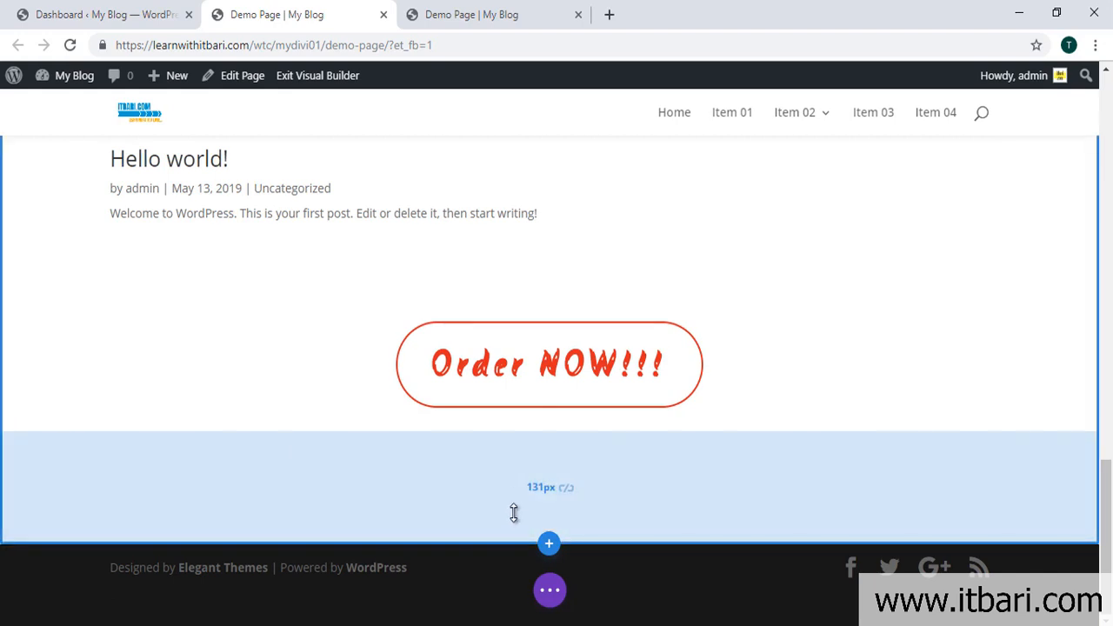
Step: Add a Regular section with a one-column row below the Order NOW section
click(549, 542)
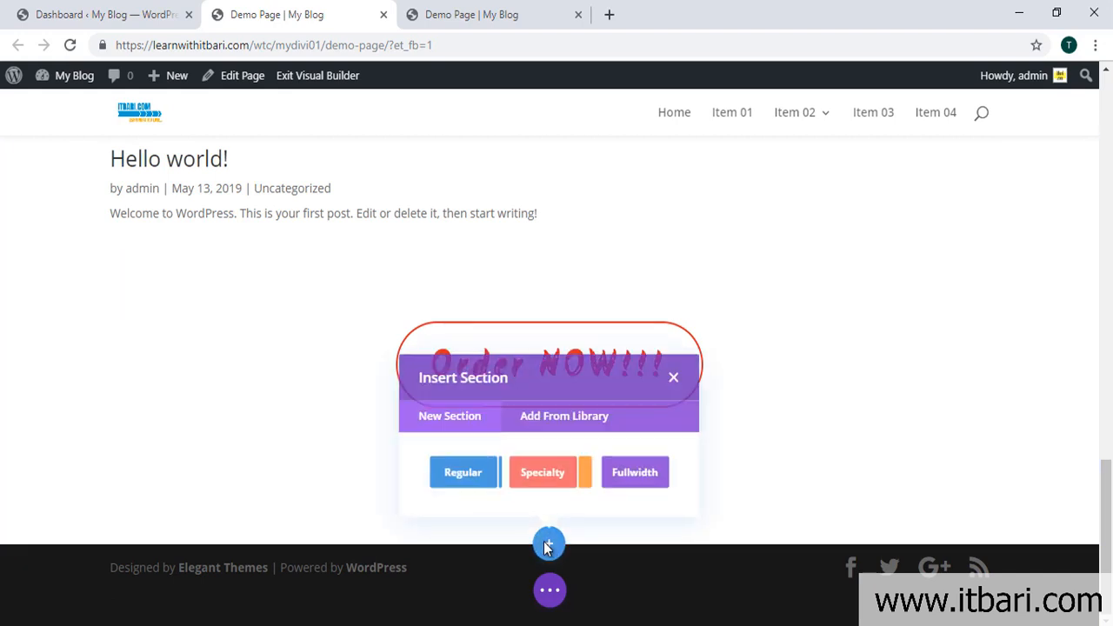
click(449, 485)
click(449, 434)
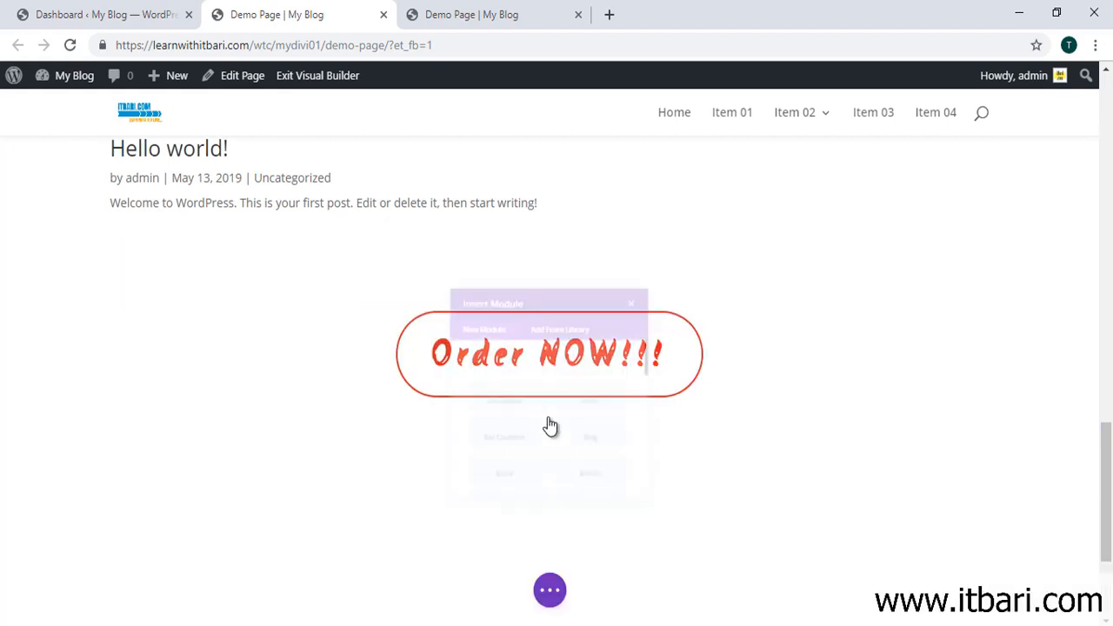
scroll(582, 380, up, 3)
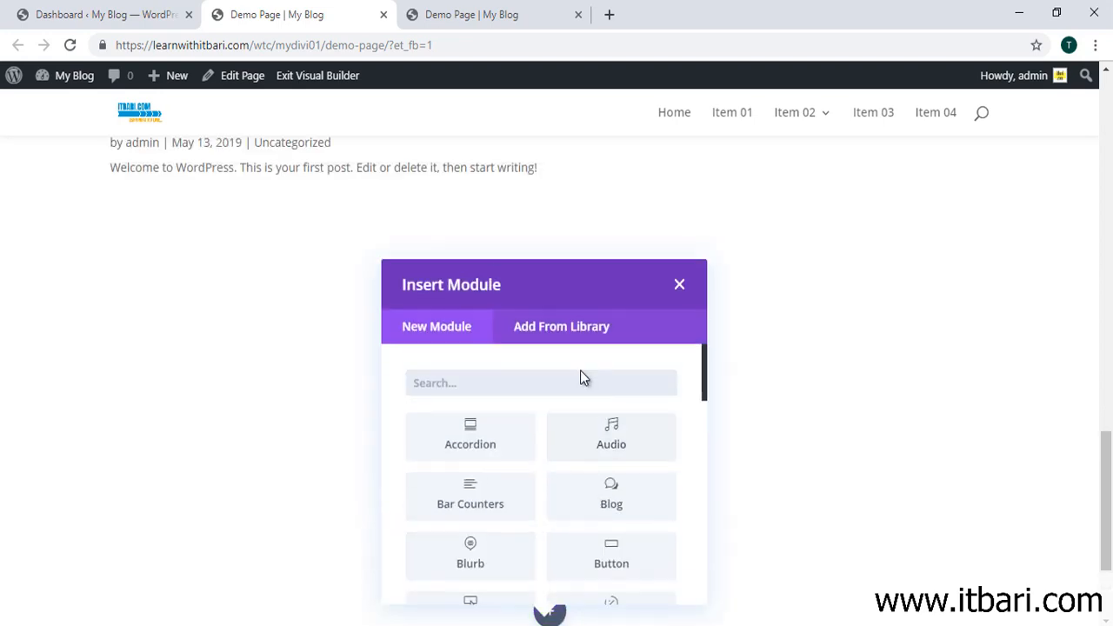
scroll(607, 424, down, 1)
scroll(637, 445, down, 2)
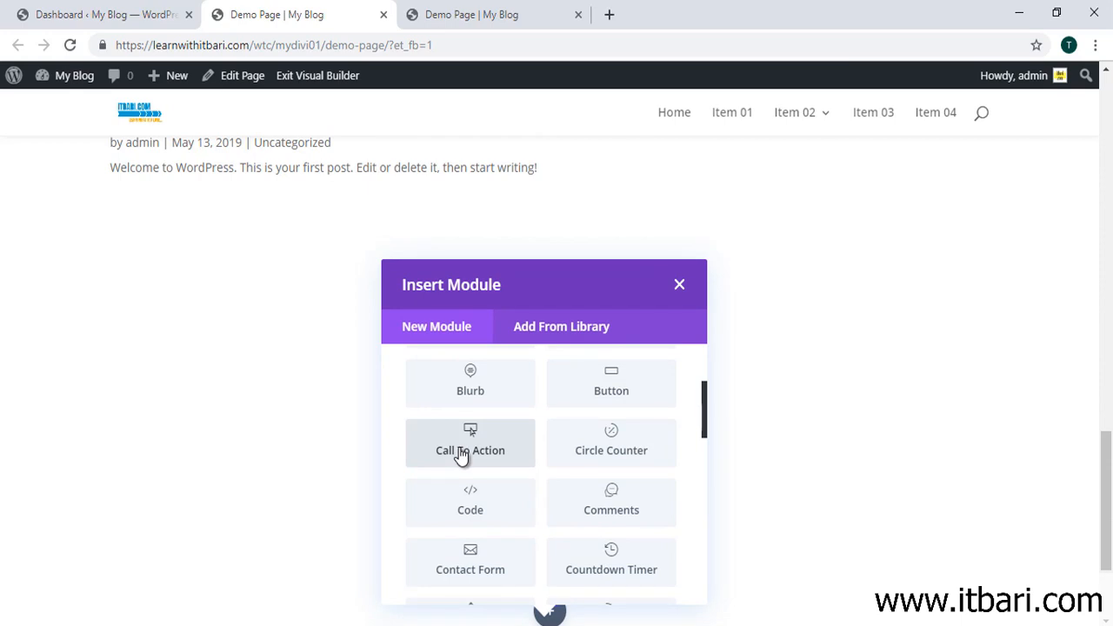
Step: Insert a Call To Action module and replace its 'Click Here' button text with 'Order Here'
click(478, 451)
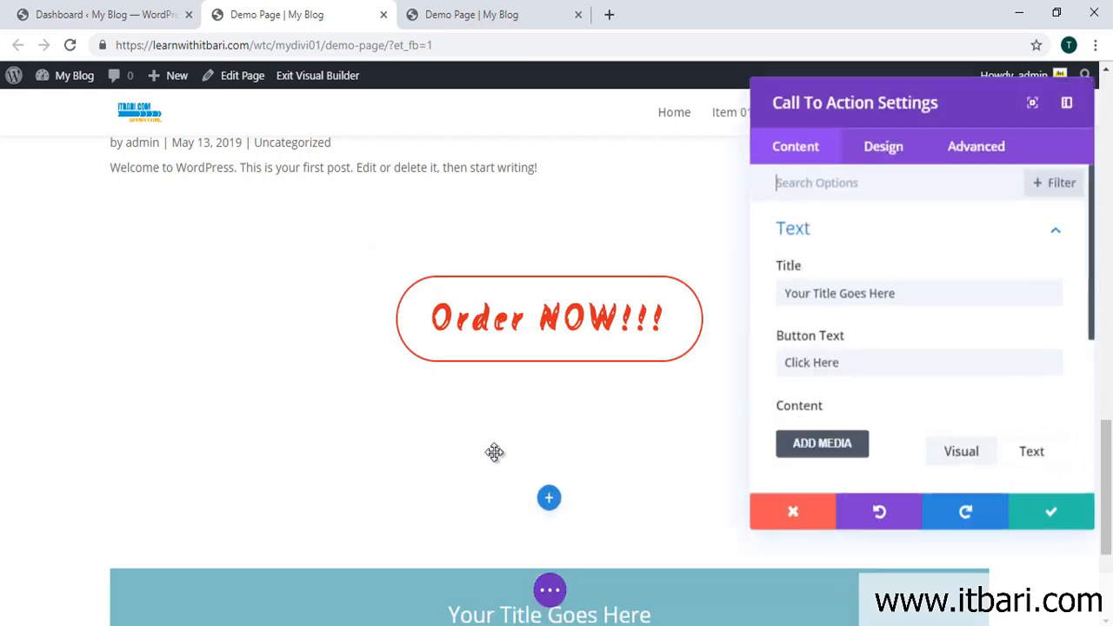
scroll(608, 418, down, 3)
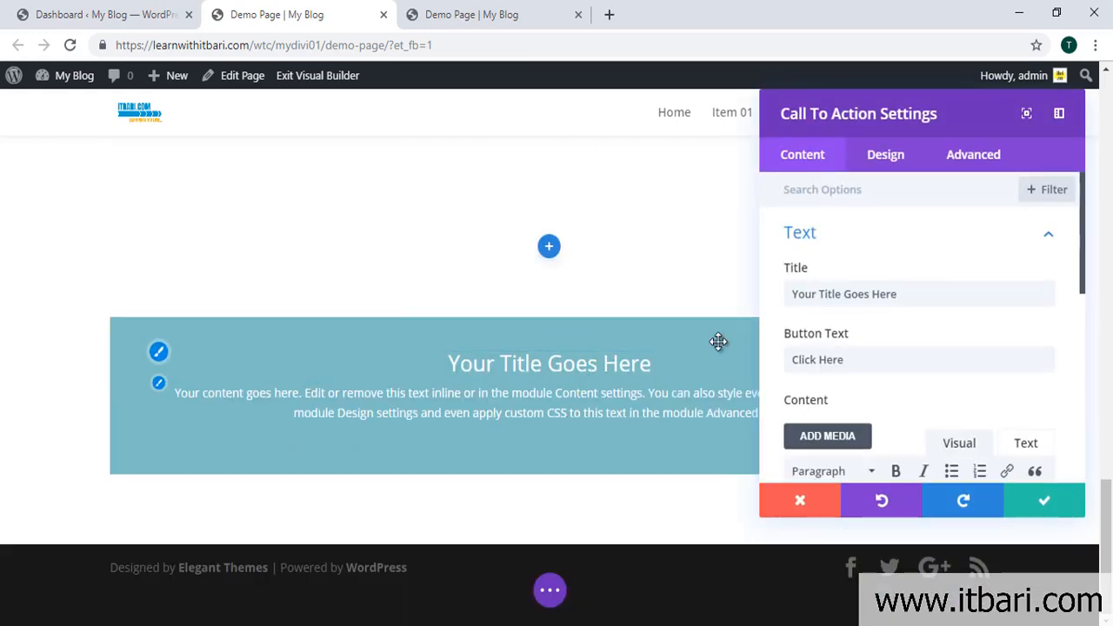
click(916, 302)
drag(915, 302, 756, 301)
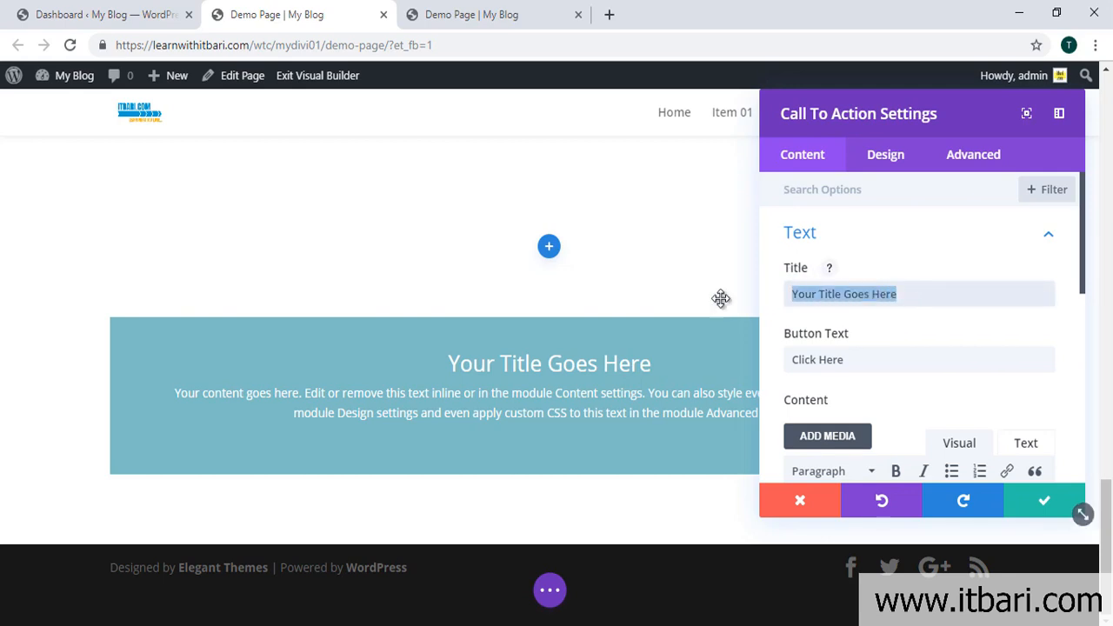
click(856, 356)
drag(849, 355, 748, 365)
drag(919, 134, 856, 143)
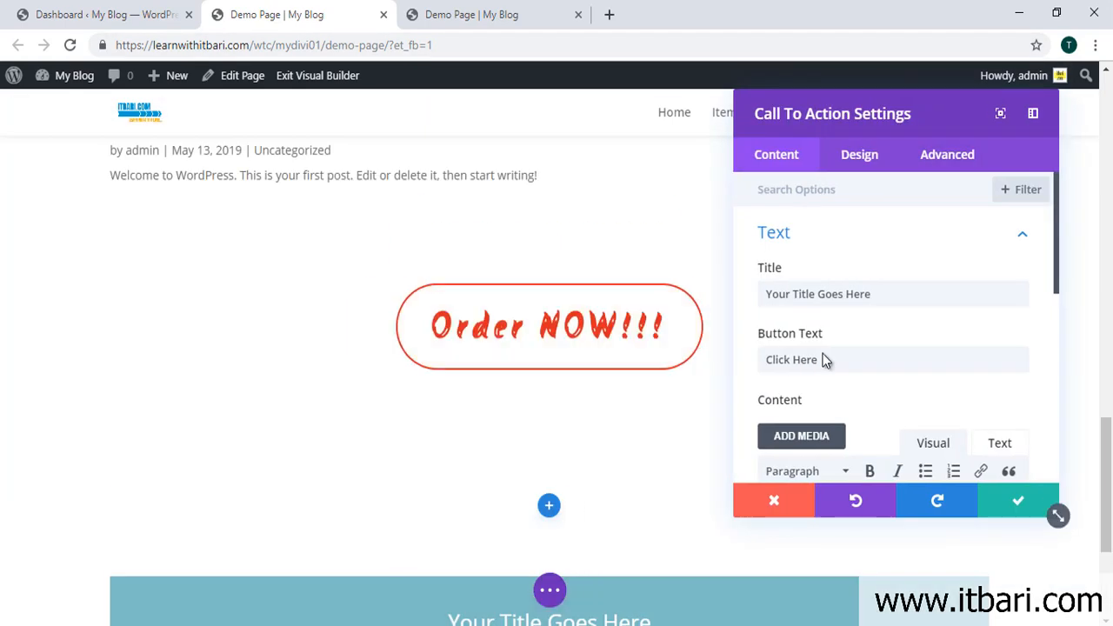
drag(834, 366, 820, 347)
scroll(820, 348, down, 2)
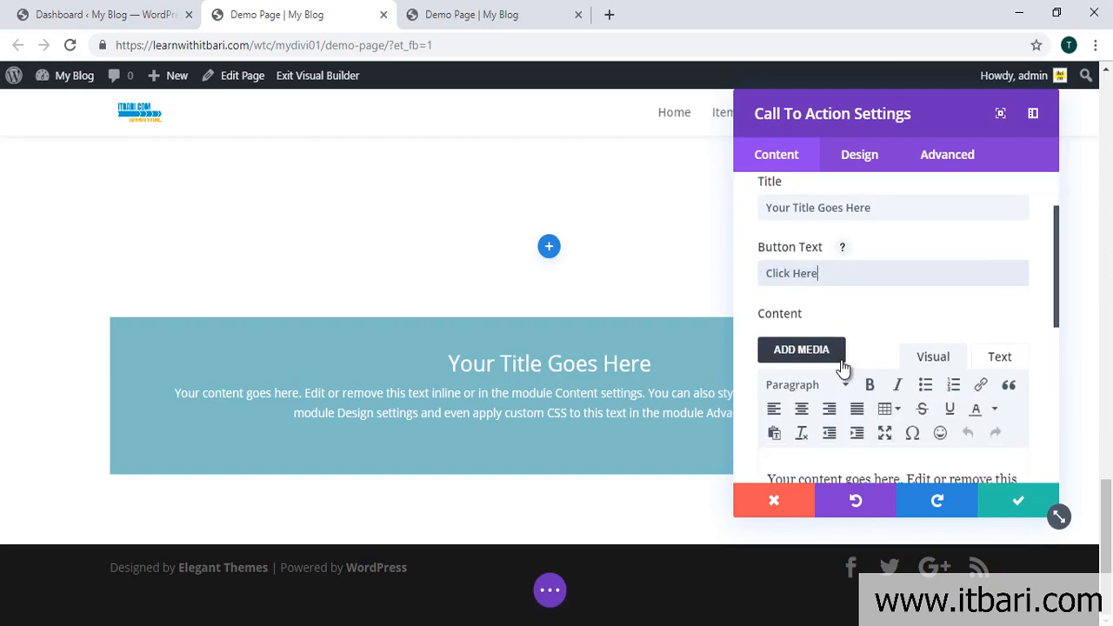
drag(830, 273, 663, 290)
text(Order Here)
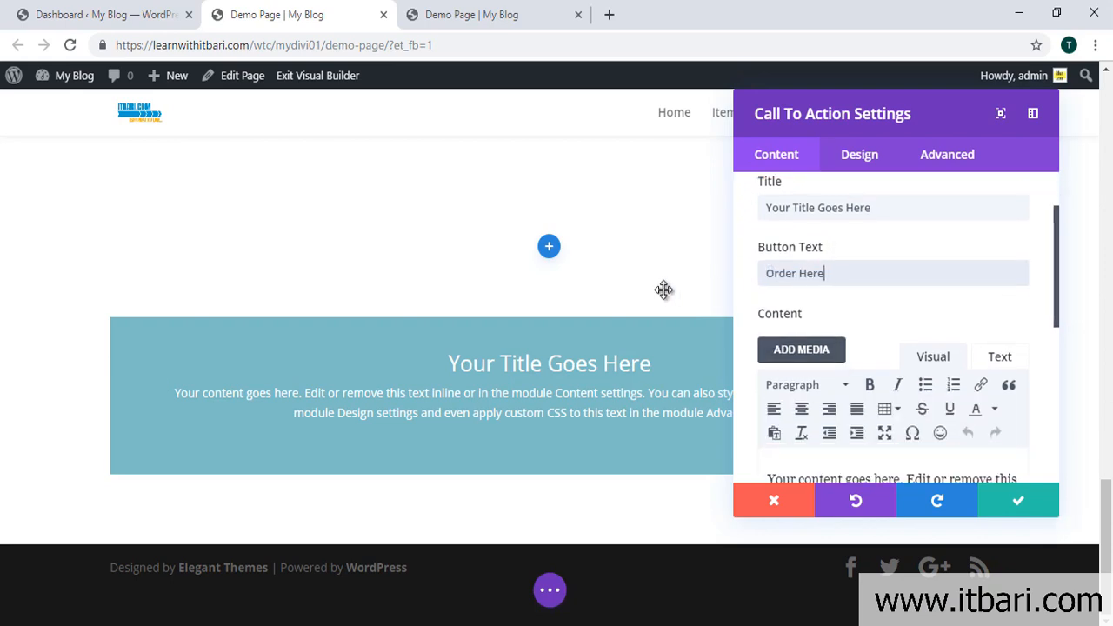
Step: Dock the module settings panel as a left sidebar
scroll(922, 299, down, 5)
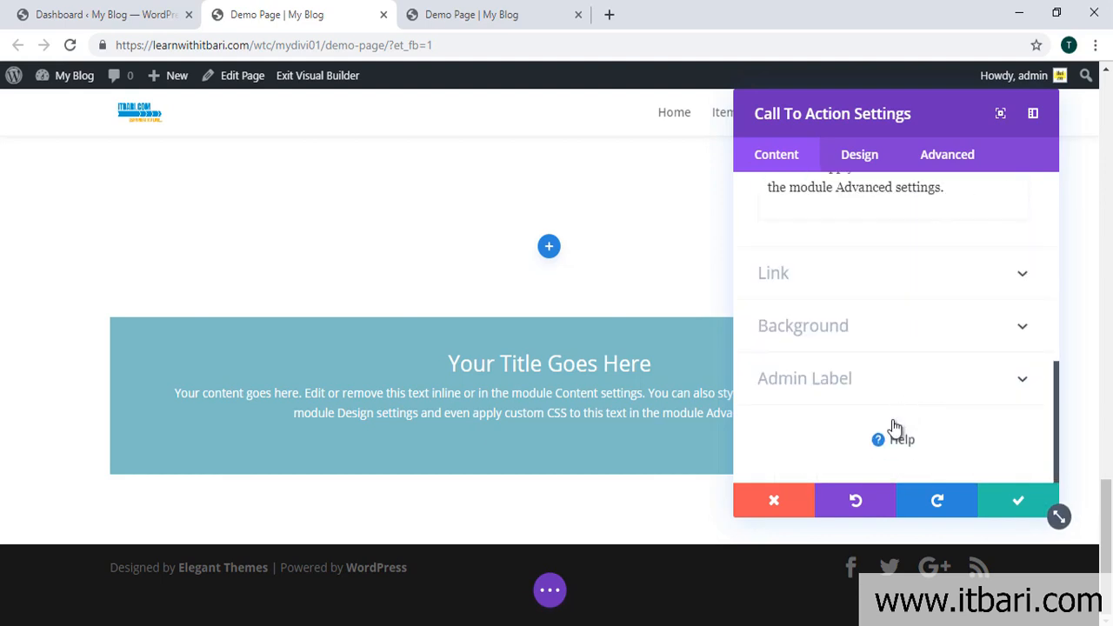
mouse_move(874, 103)
mouse_down()
mouse_move(200, 105)
mouse_move(891, 91)
mouse_move(879, 91)
mouse_up()
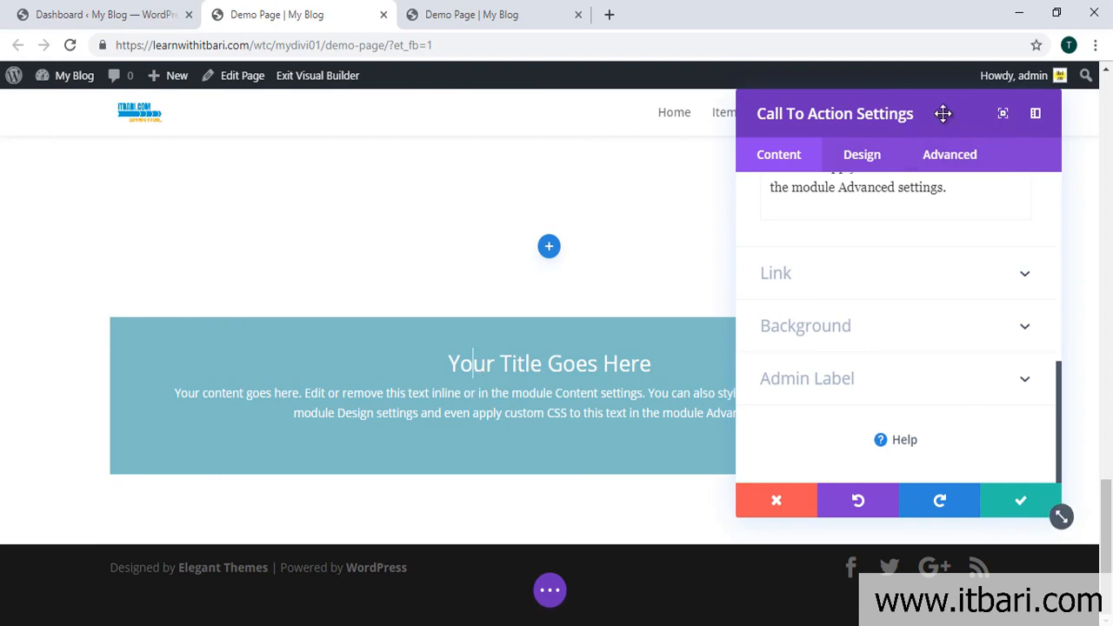
drag(944, 114, 594, 88)
click(548, 113)
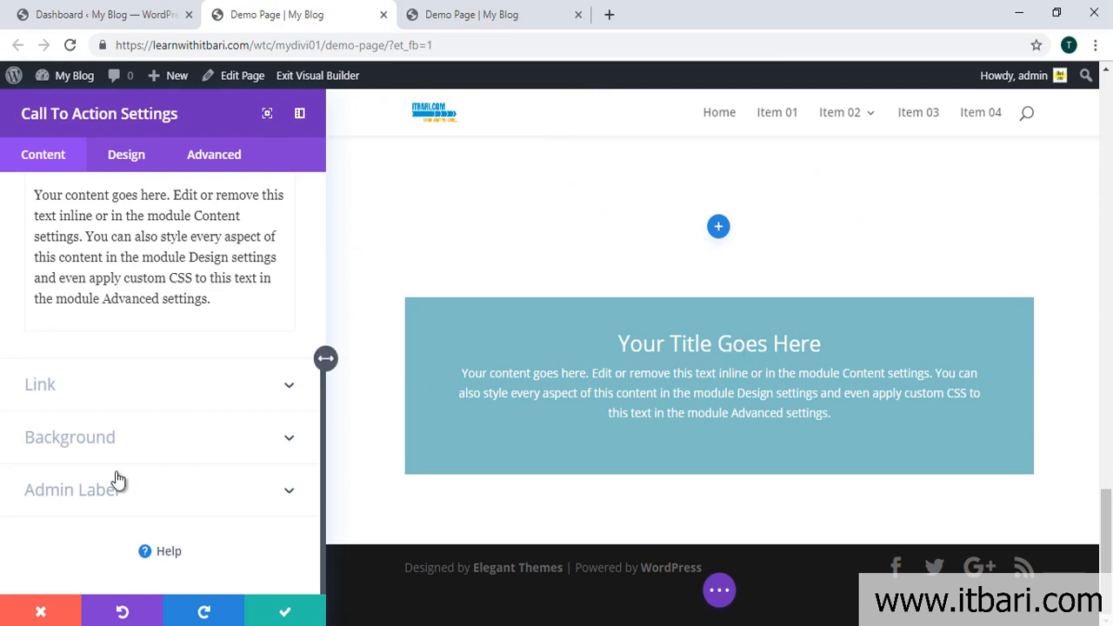
click(106, 376)
click(85, 306)
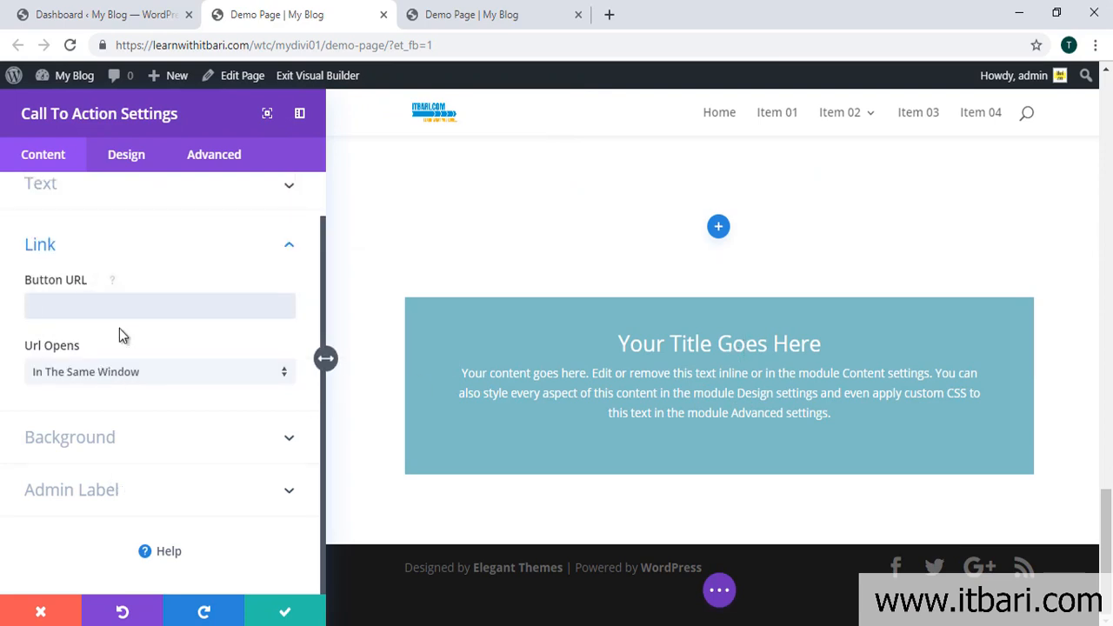
text(https)
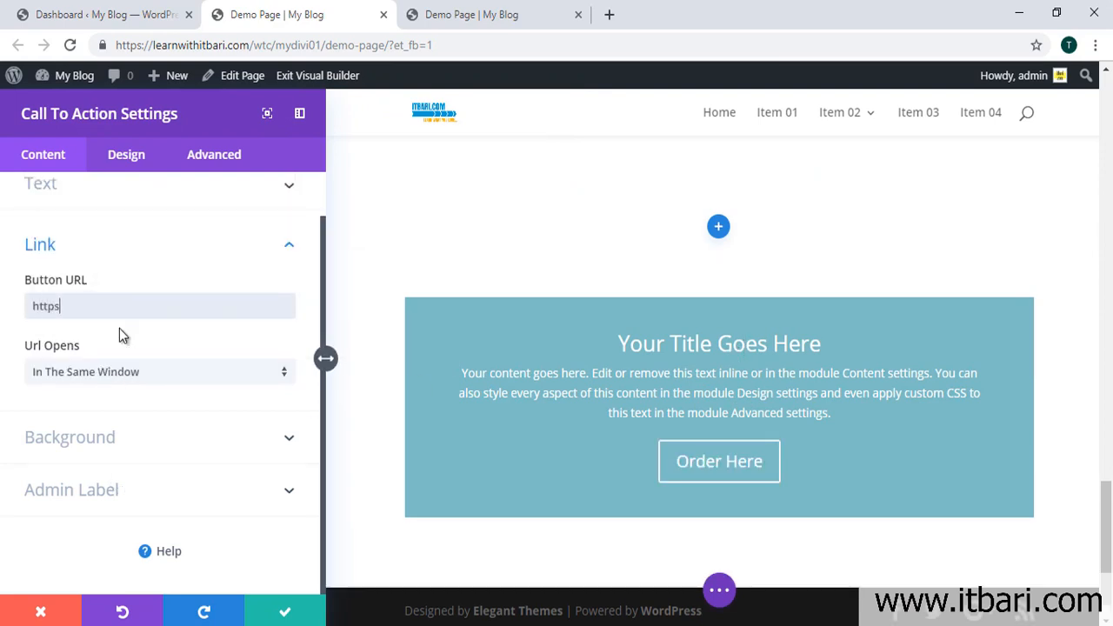
text(://itbari.com)
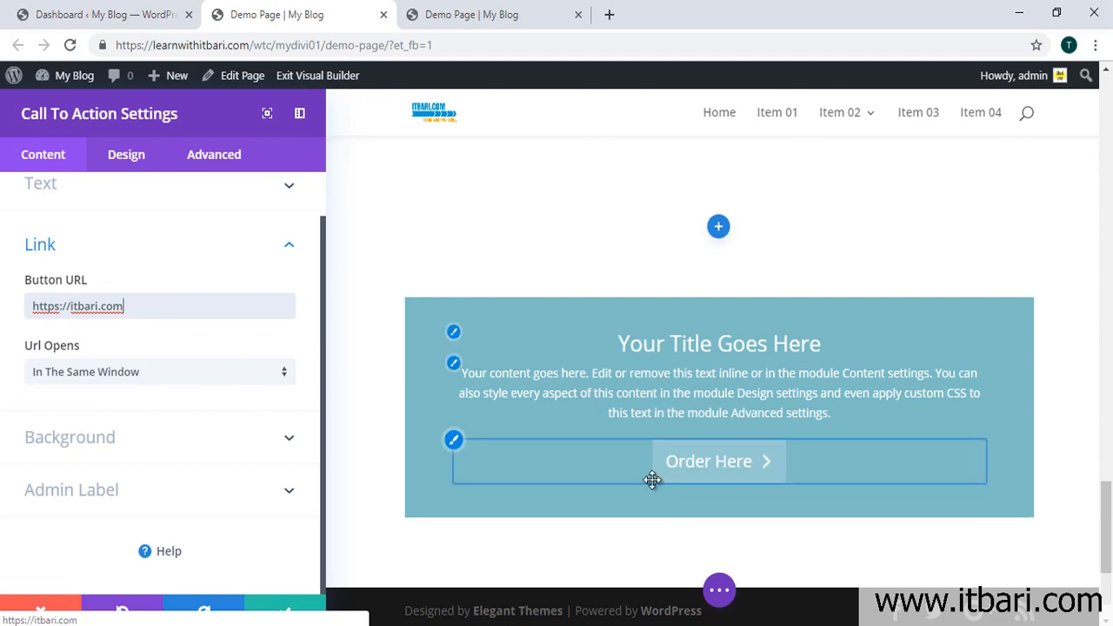
Step: Replace the title 'Your Title Goes Here' with 'এডিট করুন ইচ্ছামত'
scroll(144, 354, up, 1)
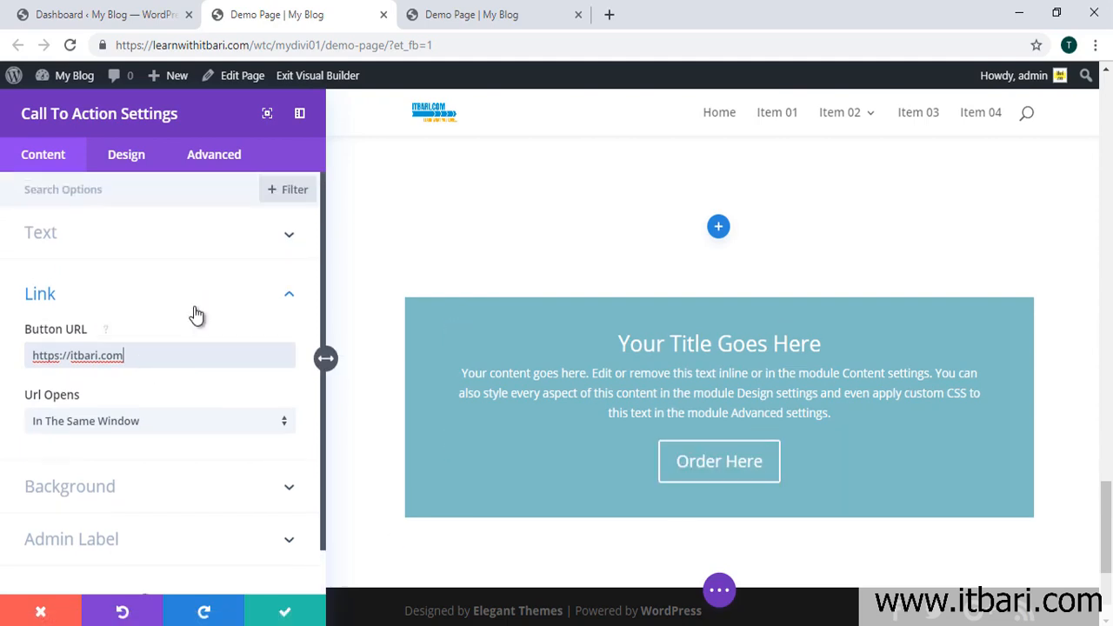
click(107, 238)
drag(176, 302, 11, 311)
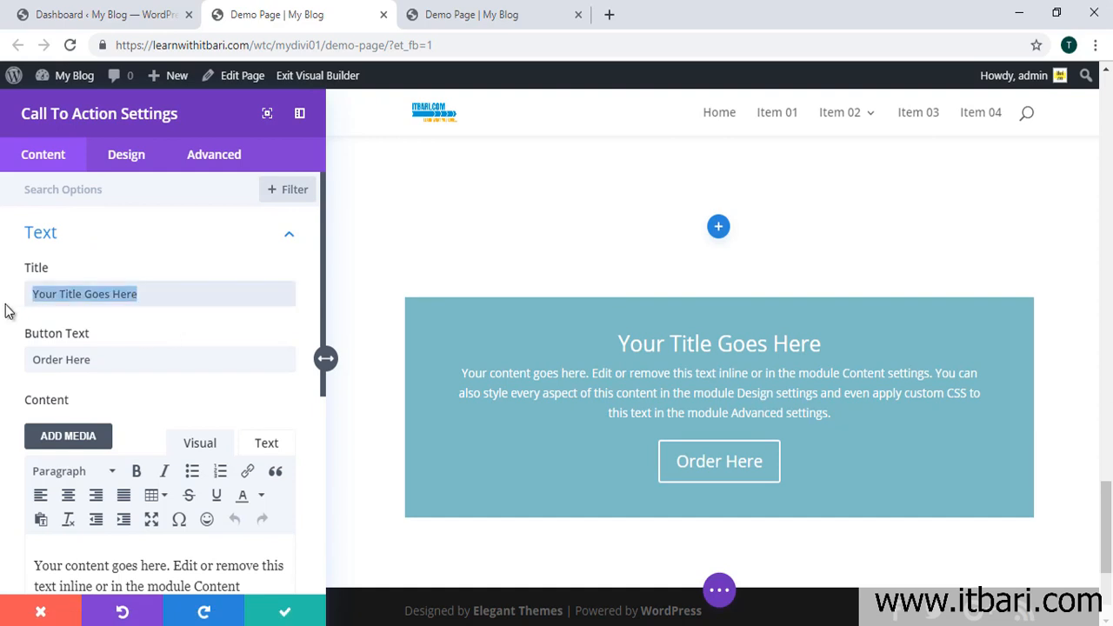
text(eDiT korun icch)
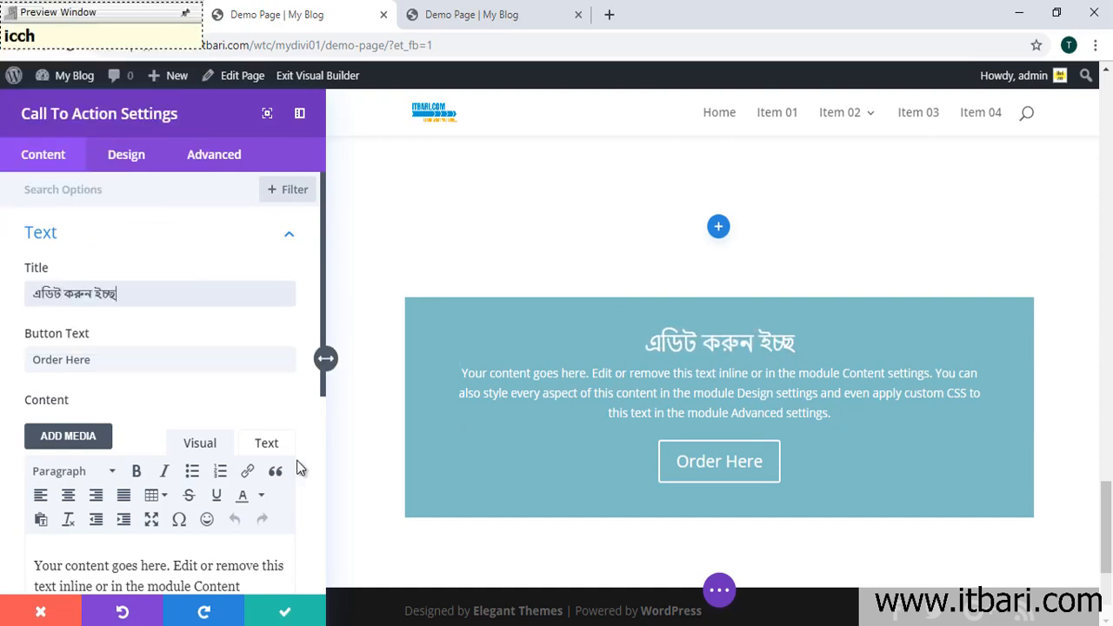
text(amot)
key(Return)
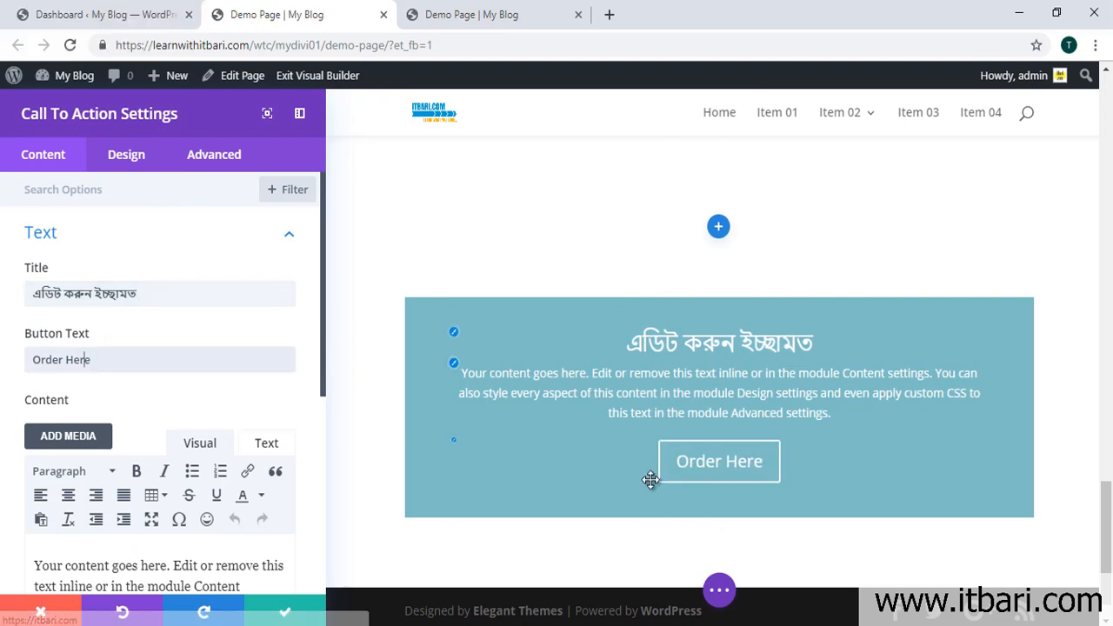
Step: Insert a blank line before the placeholder paragraph in the call-to-action Content editor
scroll(148, 418, down, 1)
scroll(89, 311, down, 2)
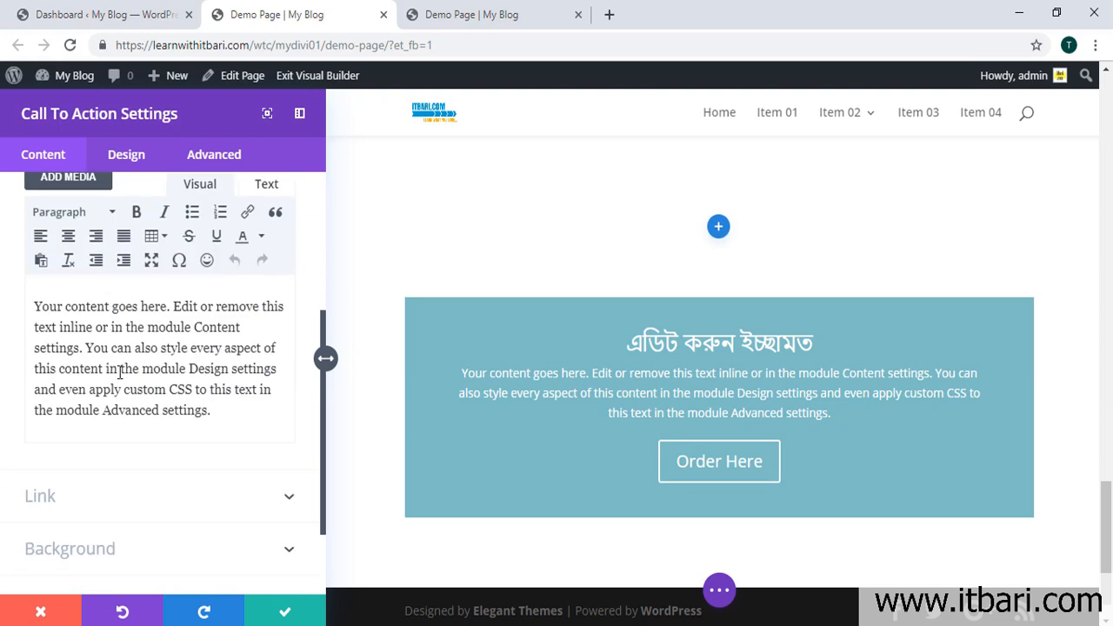
key(ctrl+a)
click(676, 373)
click(121, 380)
key(ctrl+a)
click(143, 347)
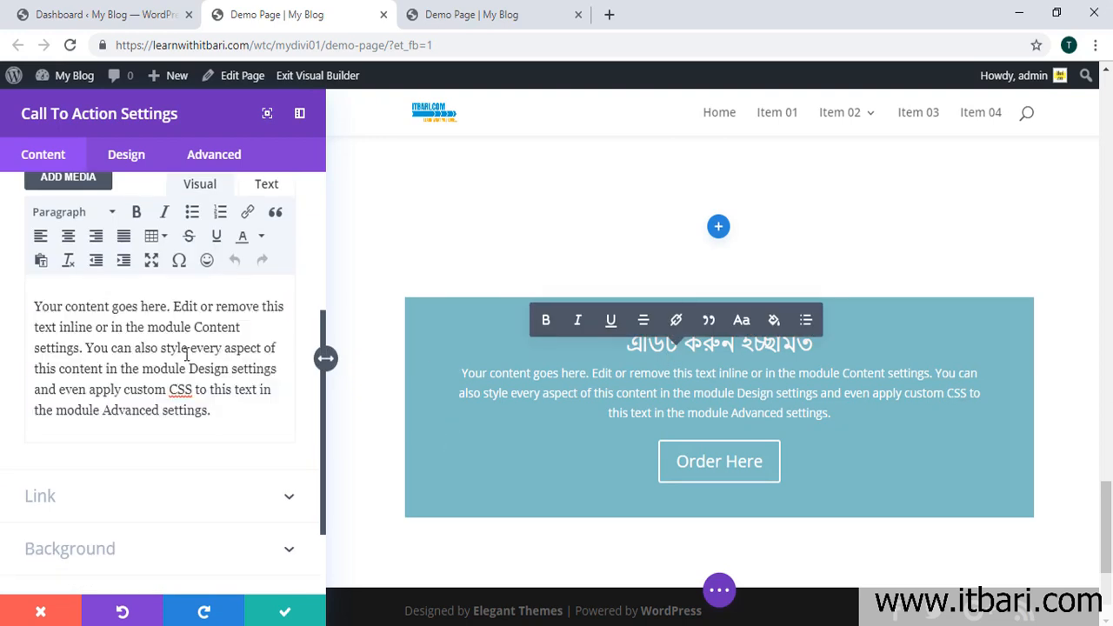
scroll(205, 382, up, 1)
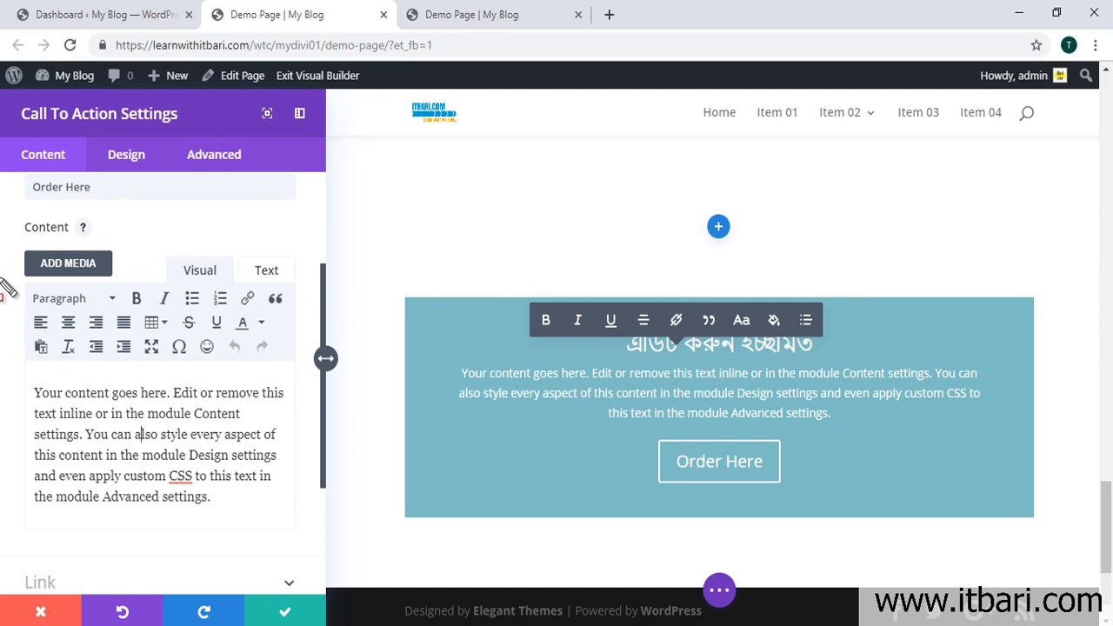
mouse_move(3, 246)
mouse_down()
mouse_move(276, 476)
mouse_move(317, 554)
mouse_up()
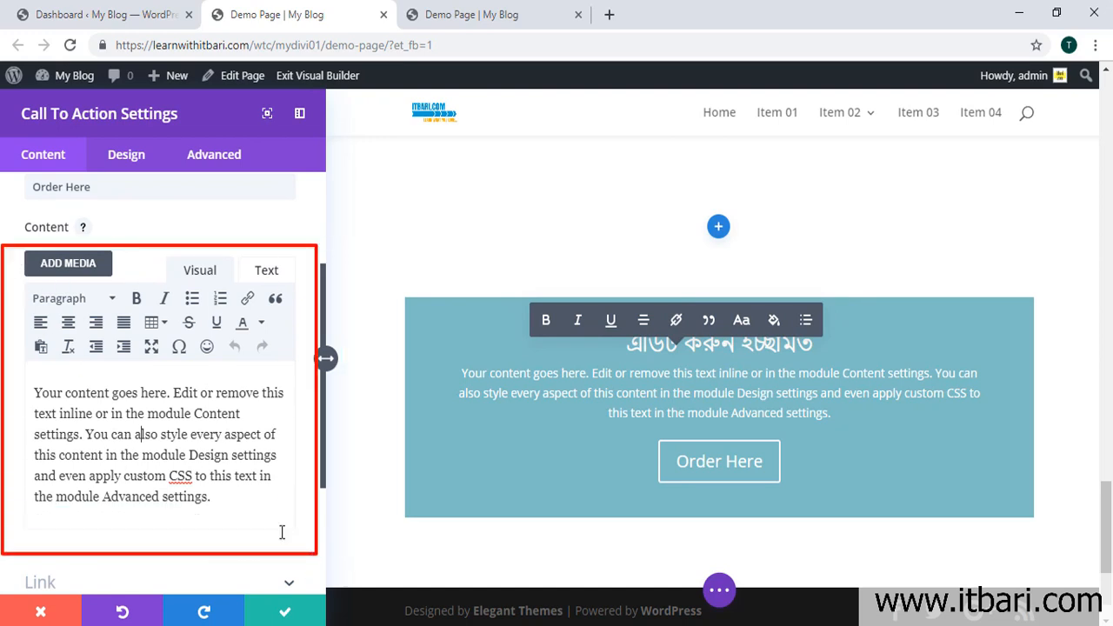
scroll(213, 442, down, 1)
scroll(213, 441, down, 1)
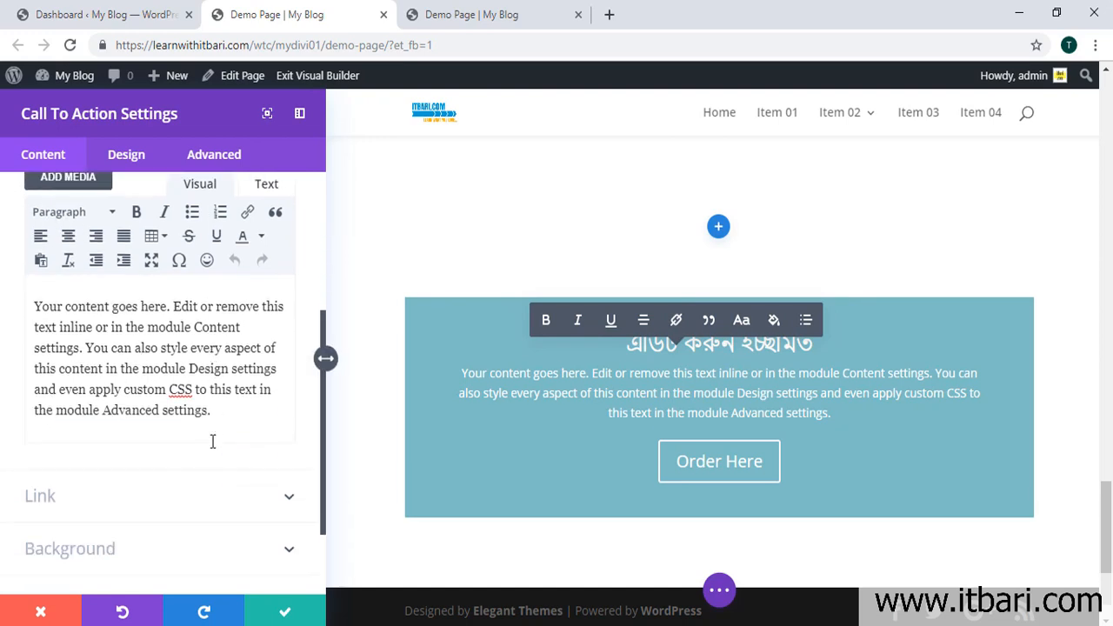
scroll(237, 422, up, 2)
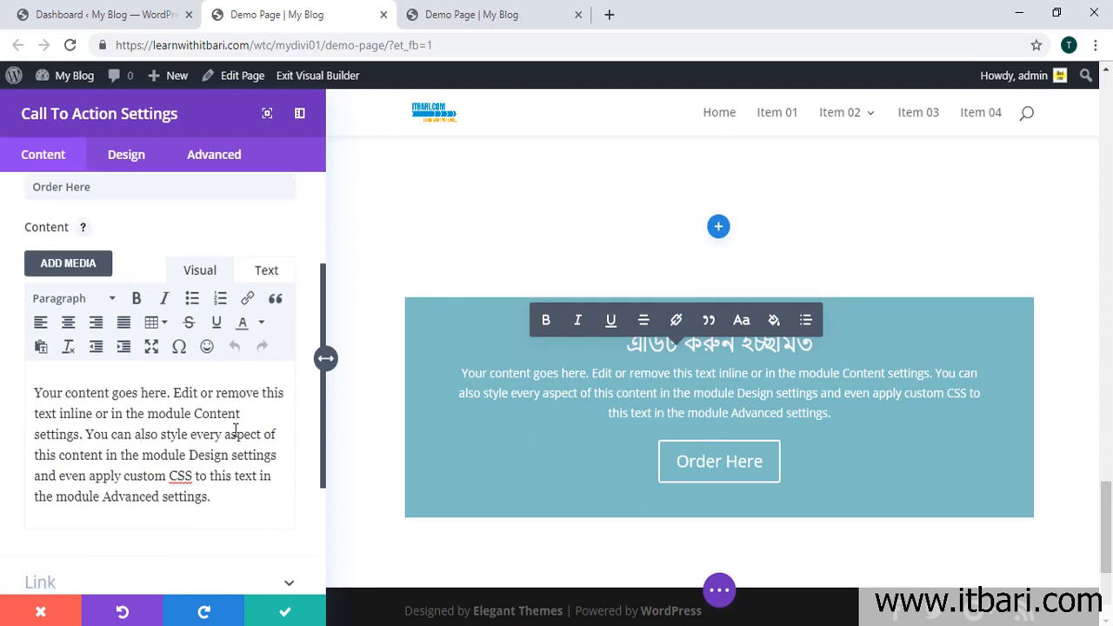
scroll(215, 467, down, 2)
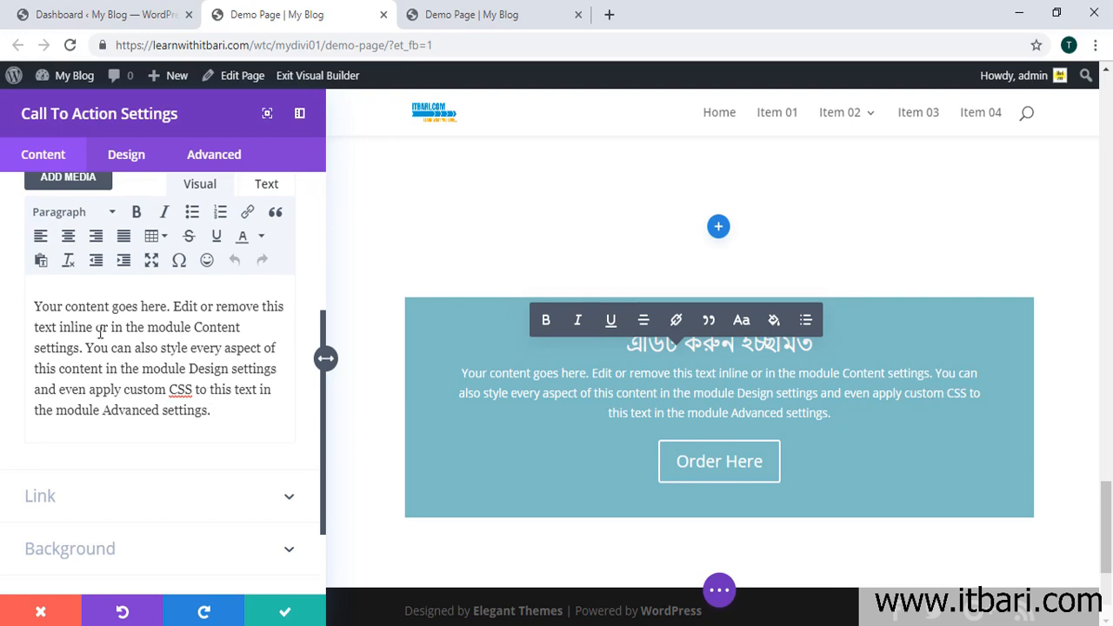
key(Return)
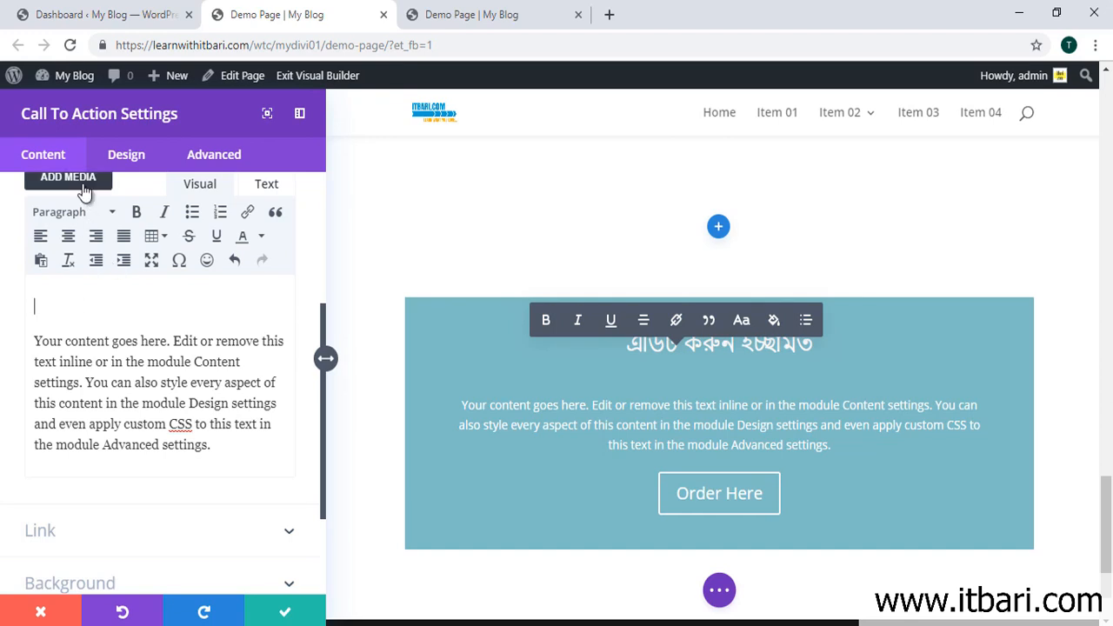
scroll(96, 278, up, 2)
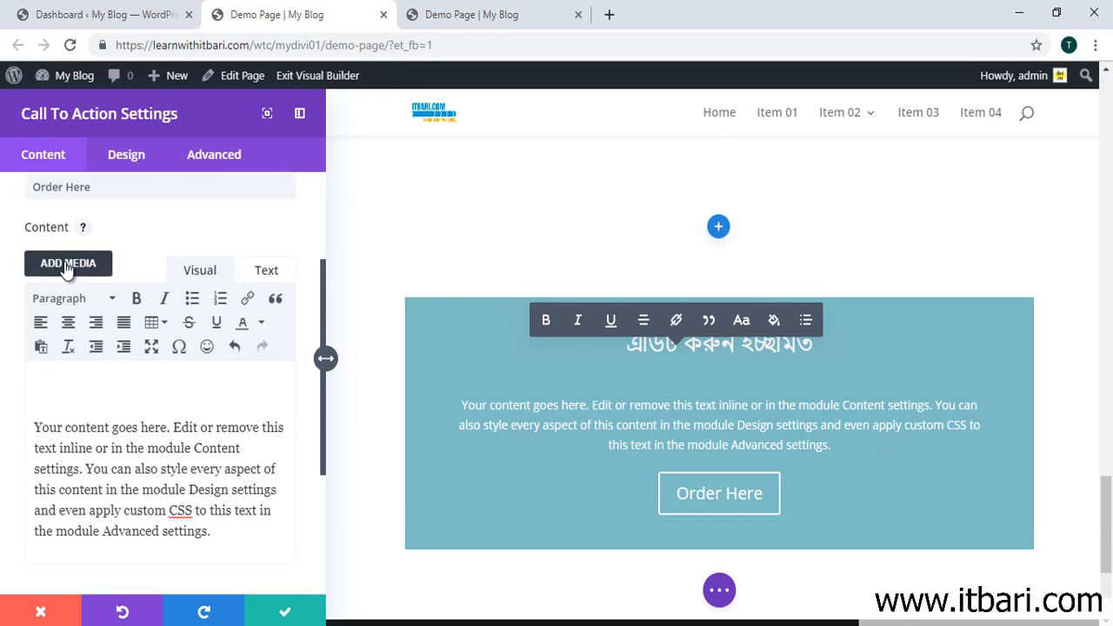
Step: In Add Media, find itbari image 01.jpg among the computer's image files
click(66, 264)
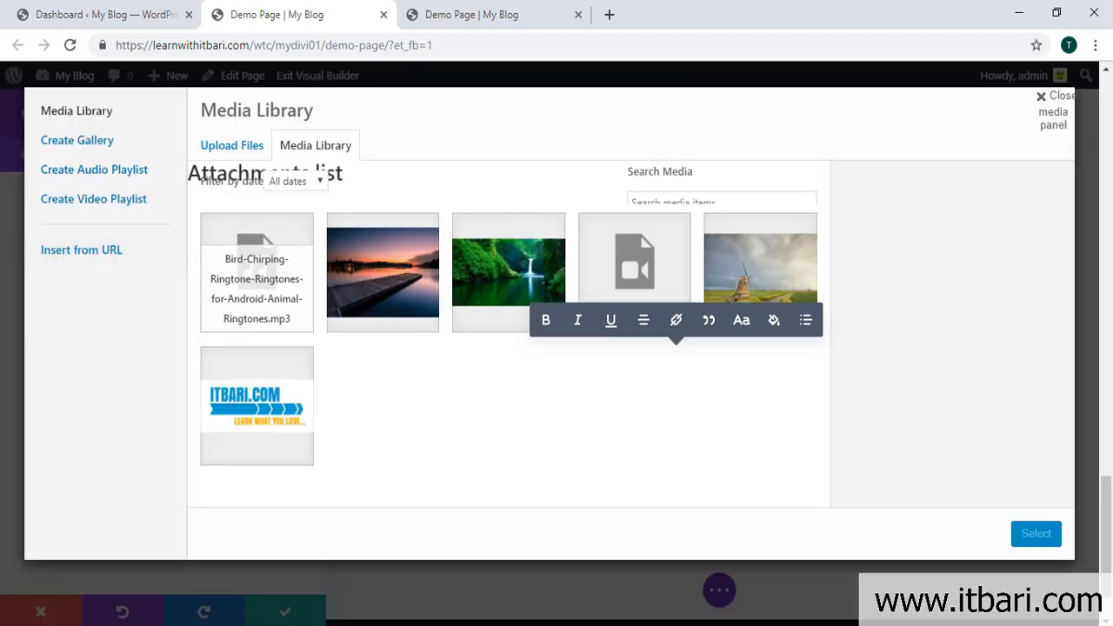
click(351, 625)
click(551, 204)
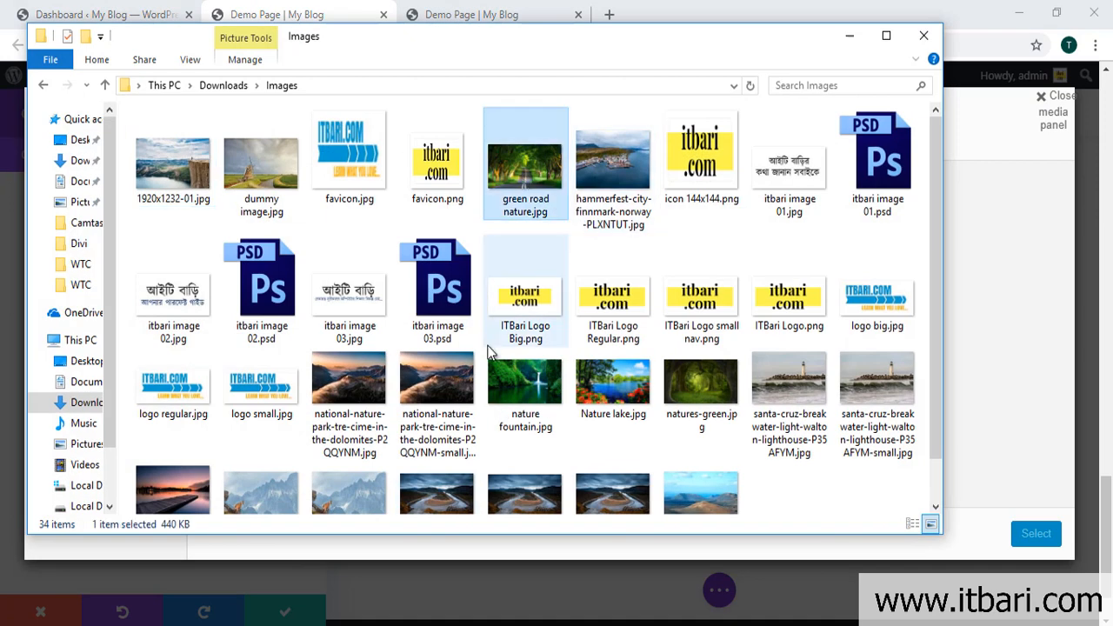
click(180, 197)
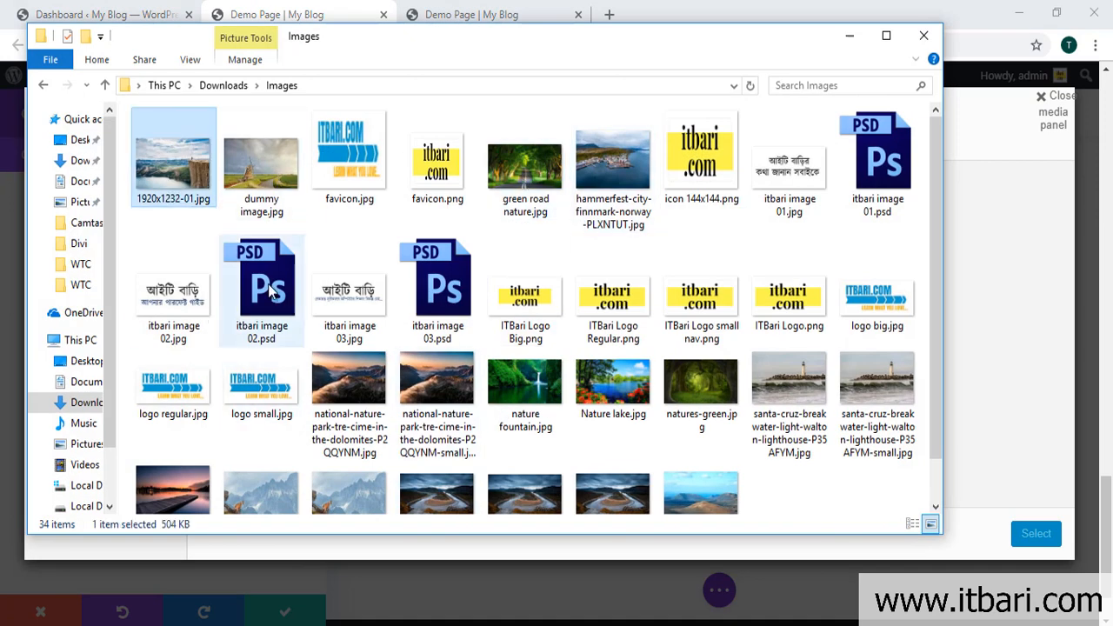
click(633, 409)
click(537, 405)
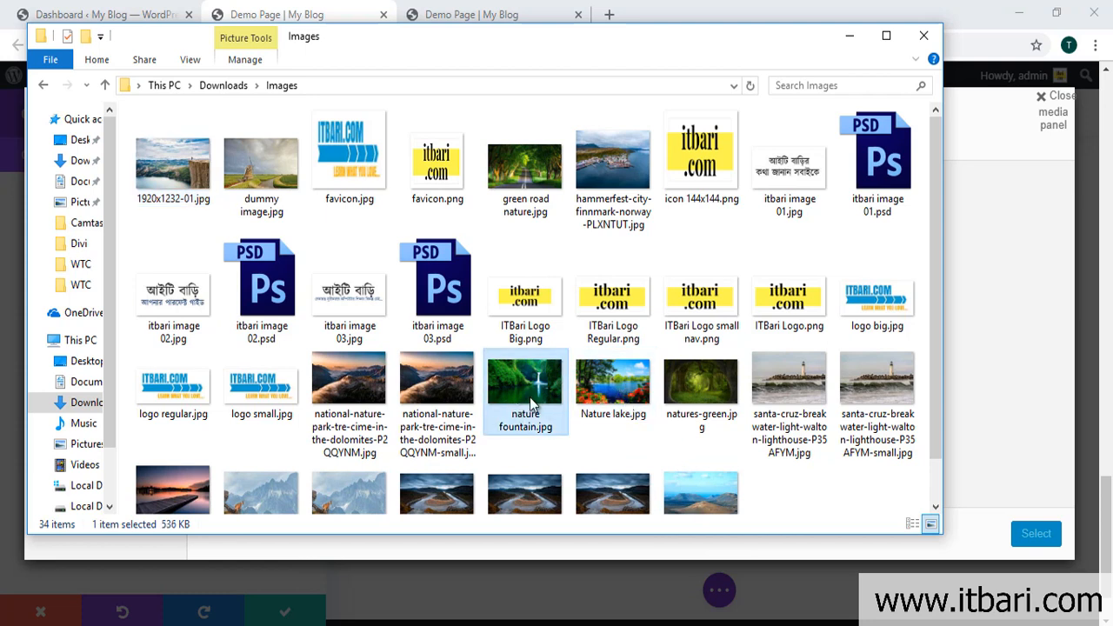
click(170, 177)
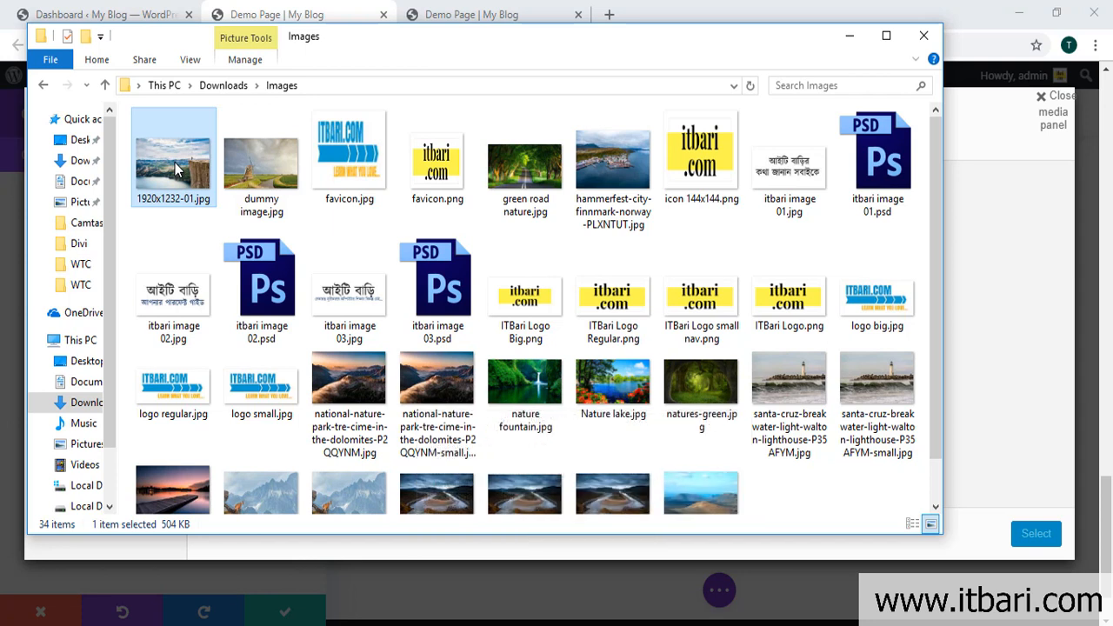
click(802, 175)
double_click(802, 175)
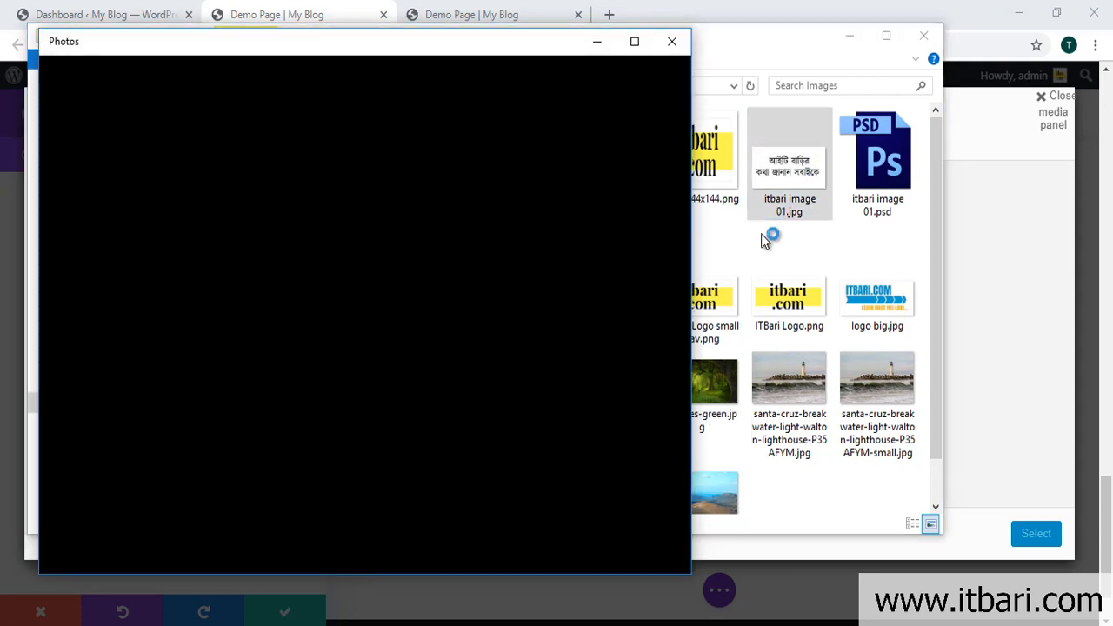
click(671, 40)
Step: Upload itbari image 01.jpg to the Media Library and insert it into the body
drag(790, 165, 969, 350)
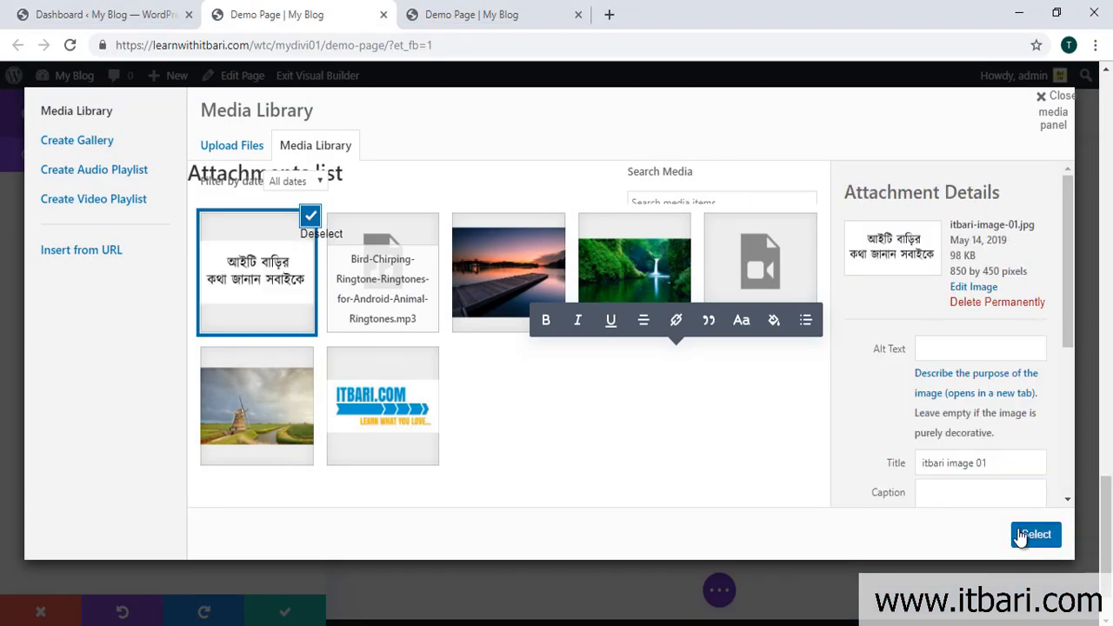
click(1034, 534)
scroll(704, 482, down, 1)
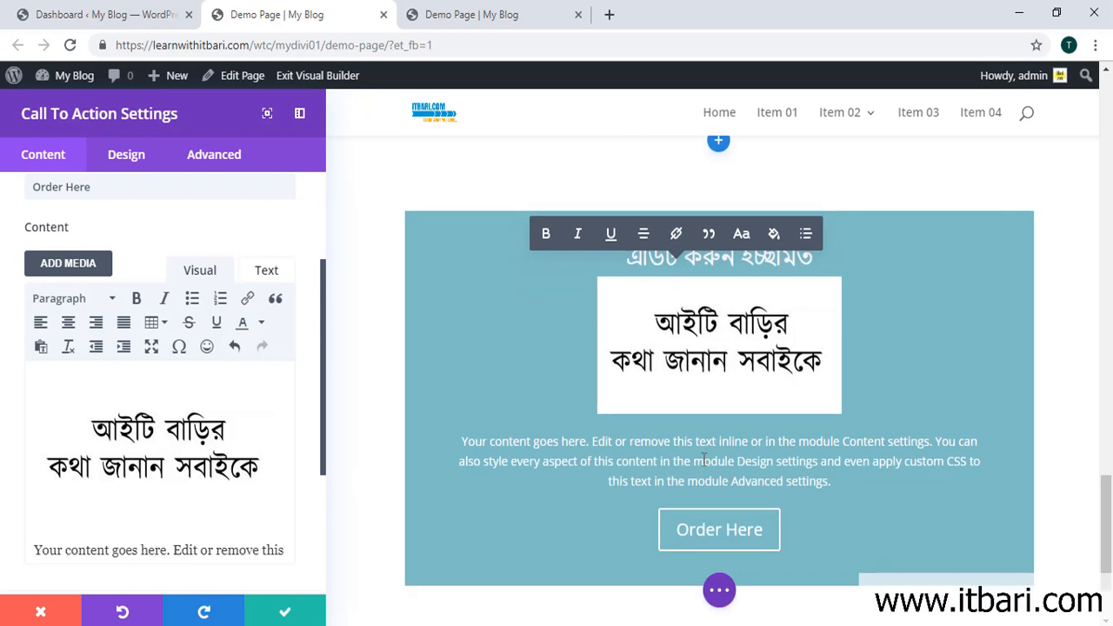
Step: Expand the Background section at the bottom of the call-to-action Content settings
scroll(123, 473, down, 1)
scroll(152, 444, down, 3)
scroll(256, 357, down, 1)
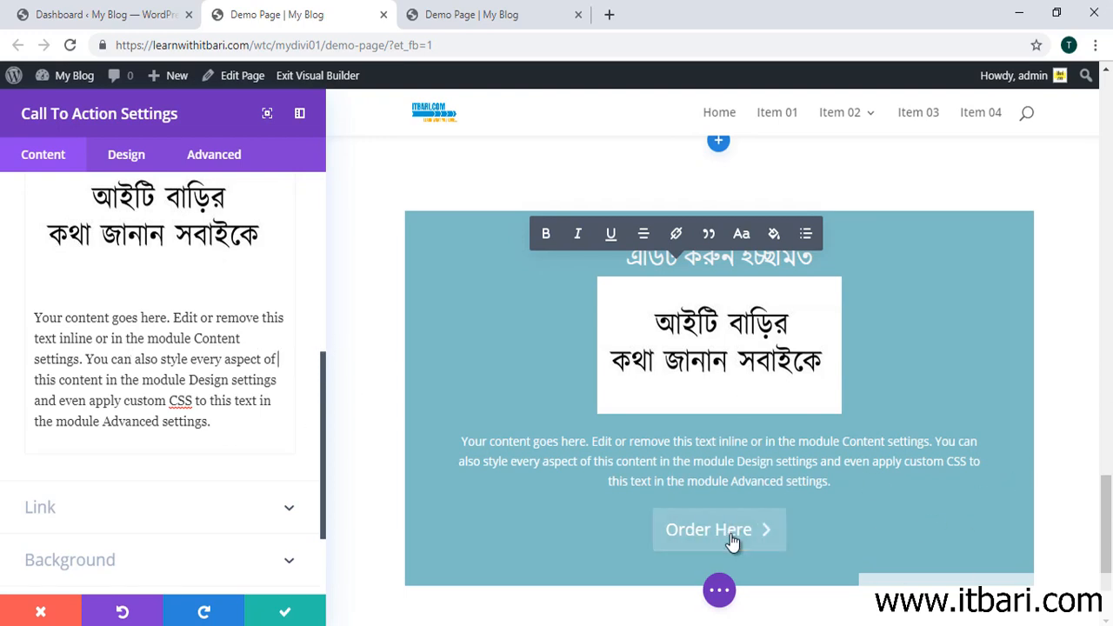
scroll(719, 525, down, 1)
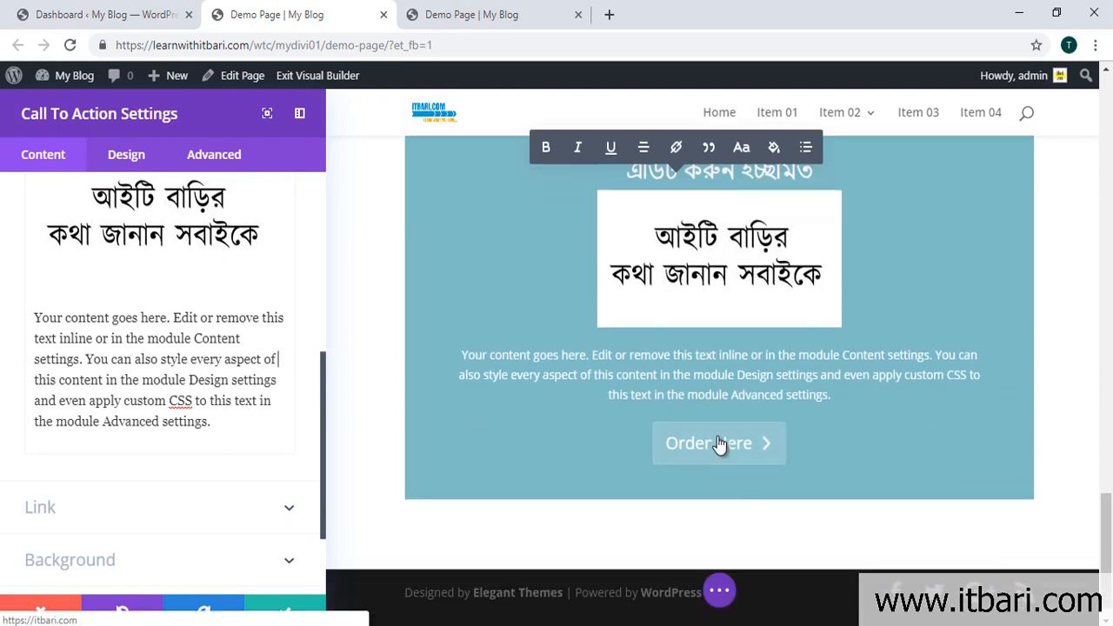
scroll(151, 405, down, 2)
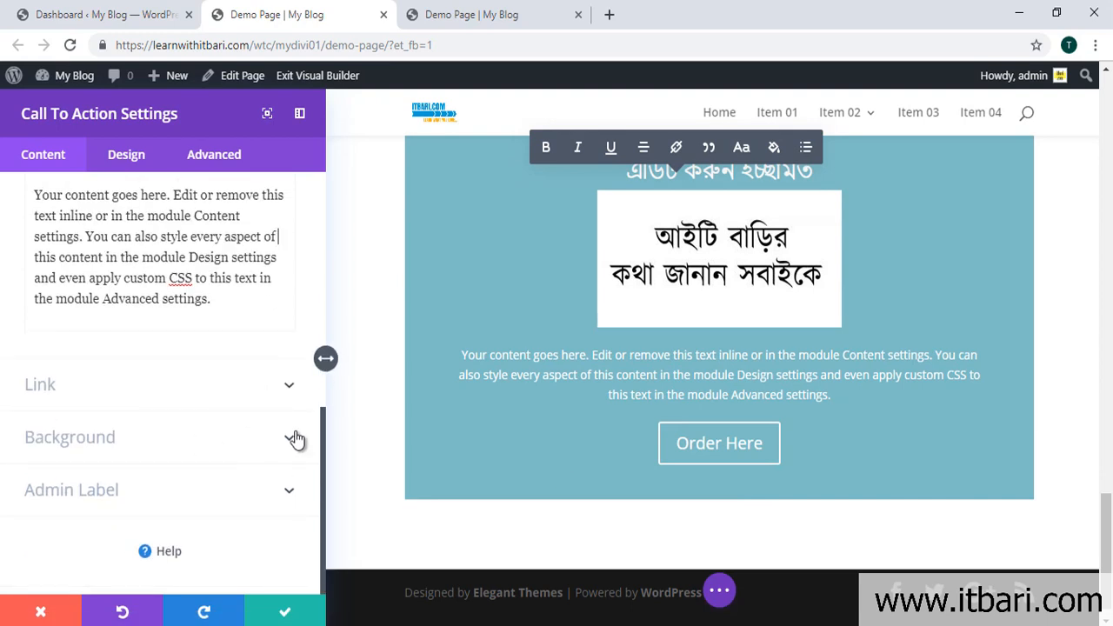
click(288, 437)
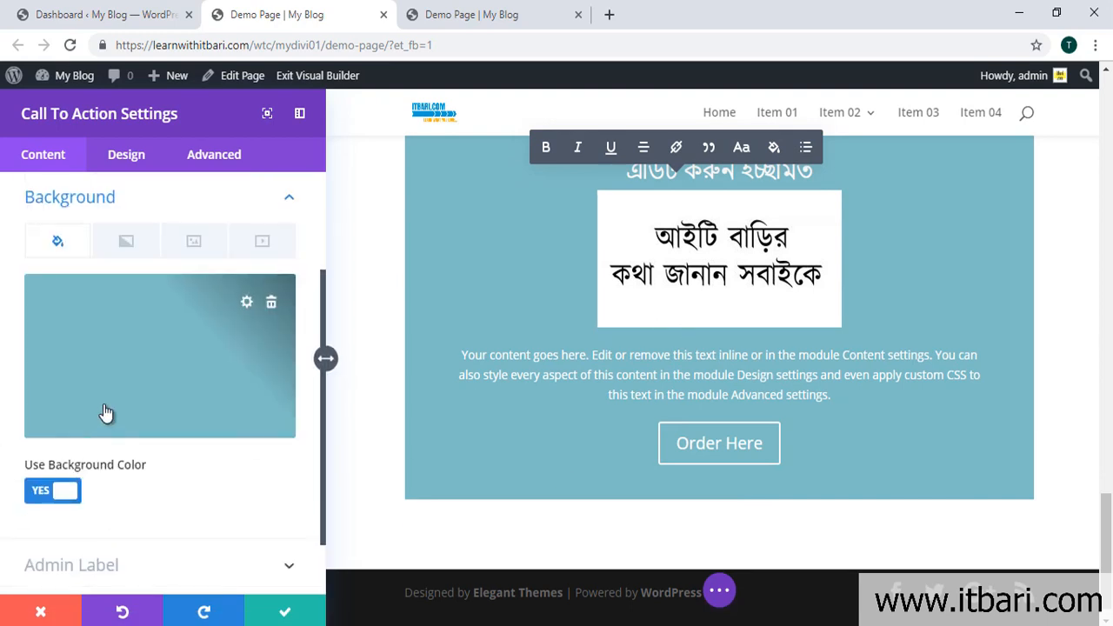
Step: Apply a blue-to-teal gradient background to the module and glance at the Image tab
click(109, 252)
click(161, 345)
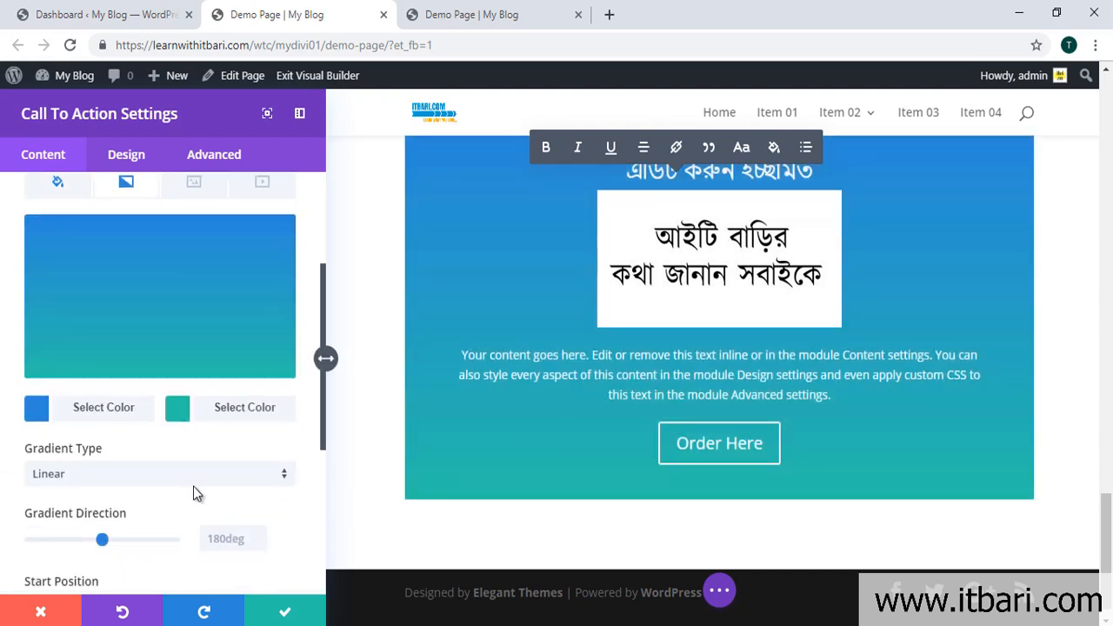
click(194, 243)
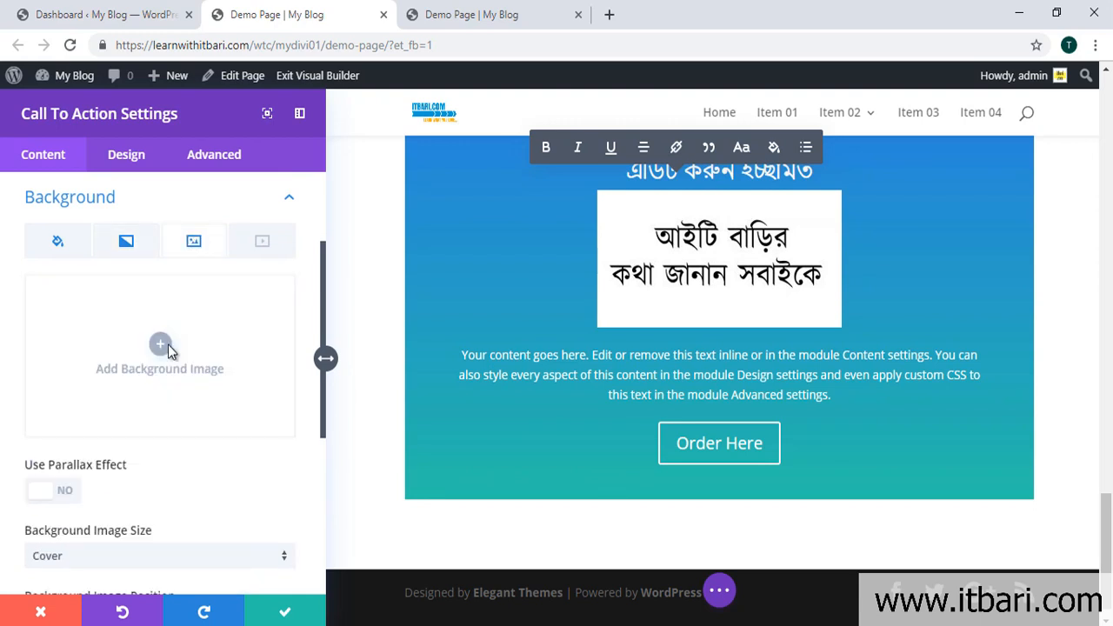
scroll(191, 368, down, 2)
scroll(214, 371, up, 2)
scroll(298, 361, down, 2)
scroll(300, 409, up, 2)
Step: Review the background image options, then switch to the Design settings
scroll(60, 487, down, 1)
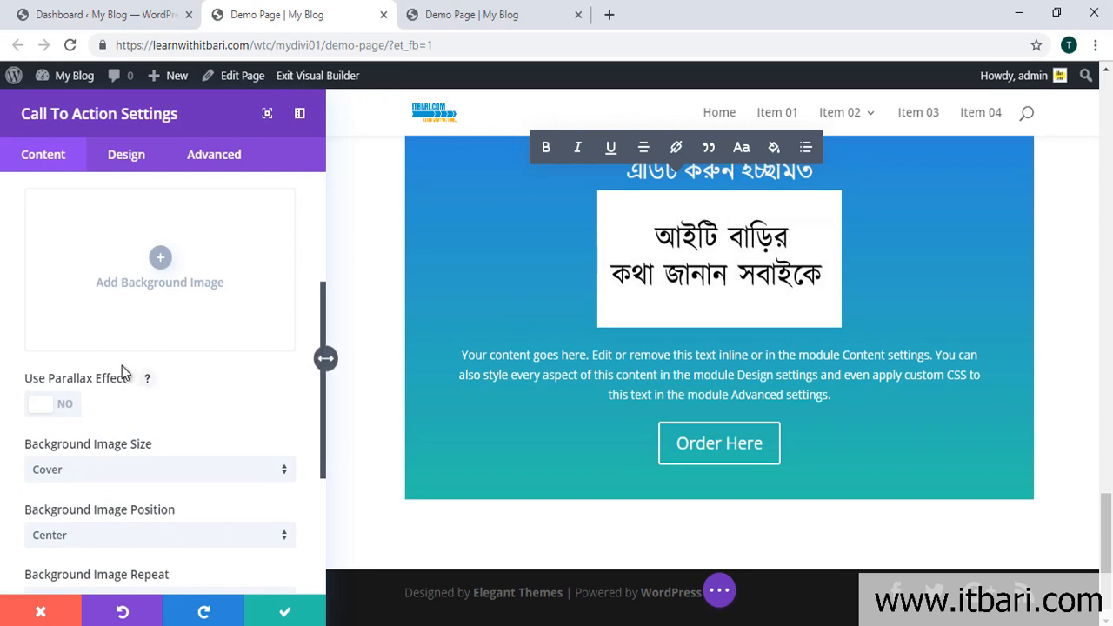
scroll(186, 439, up, 1)
scroll(53, 495, down, 1)
scroll(727, 377, up, 1)
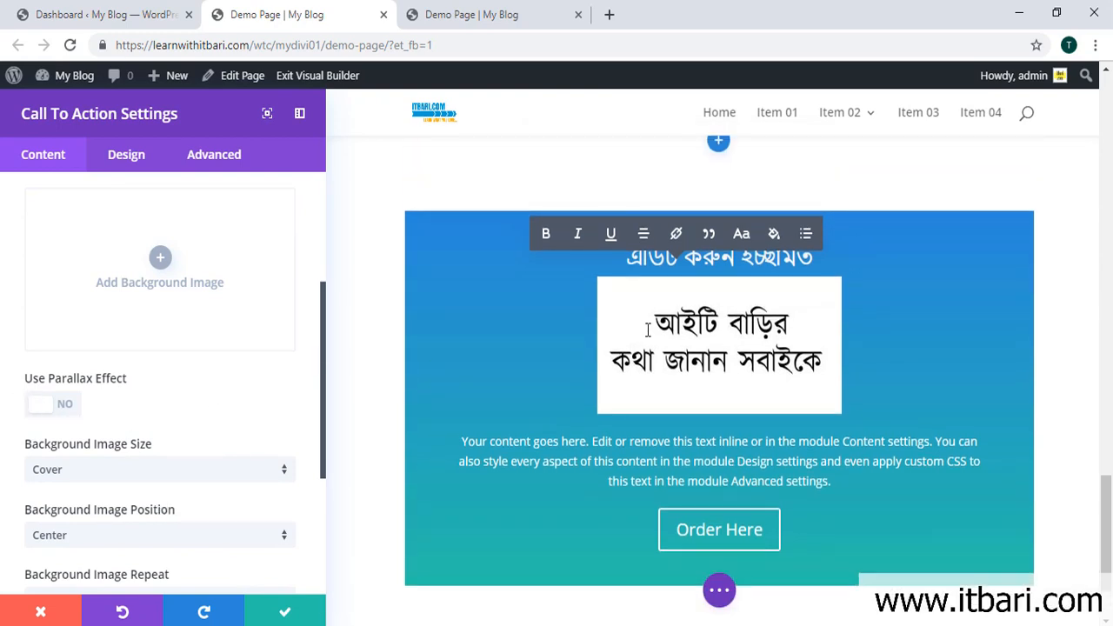
scroll(655, 355, down, 1)
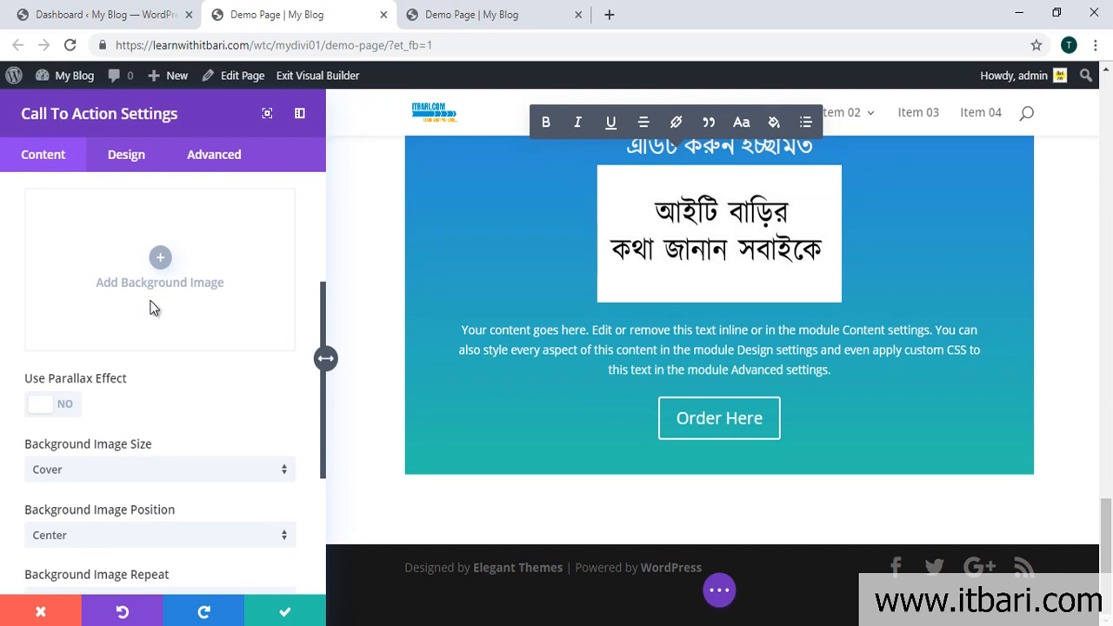
scroll(130, 408, down, 1)
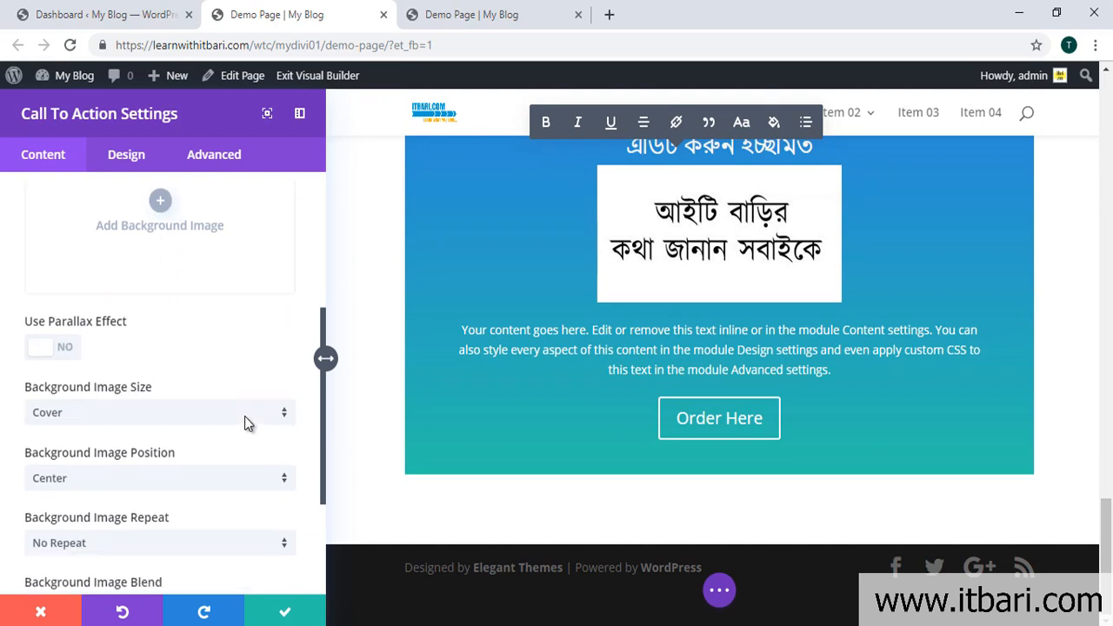
scroll(140, 381, up, 3)
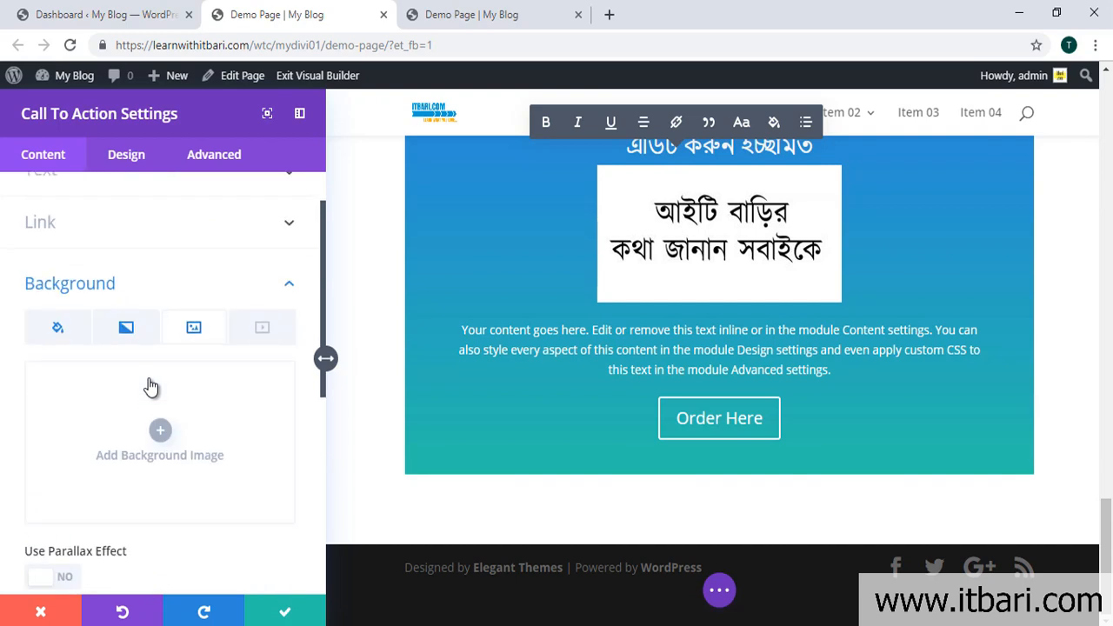
click(107, 154)
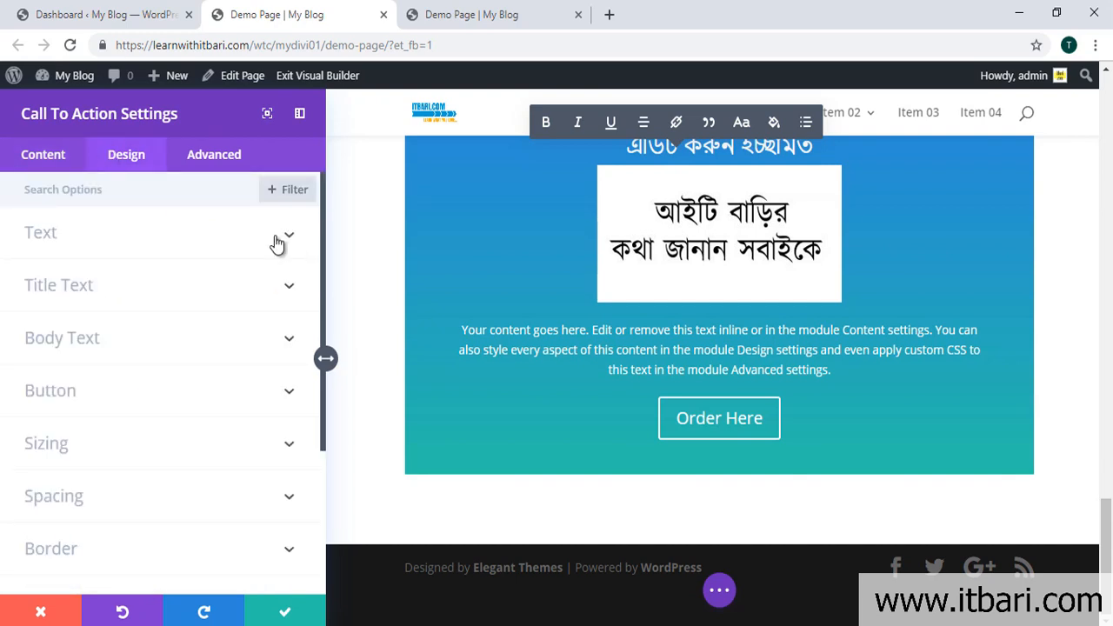
Step: Try Left text orientation, restore Center, and expand the Title Text styling options
click(276, 243)
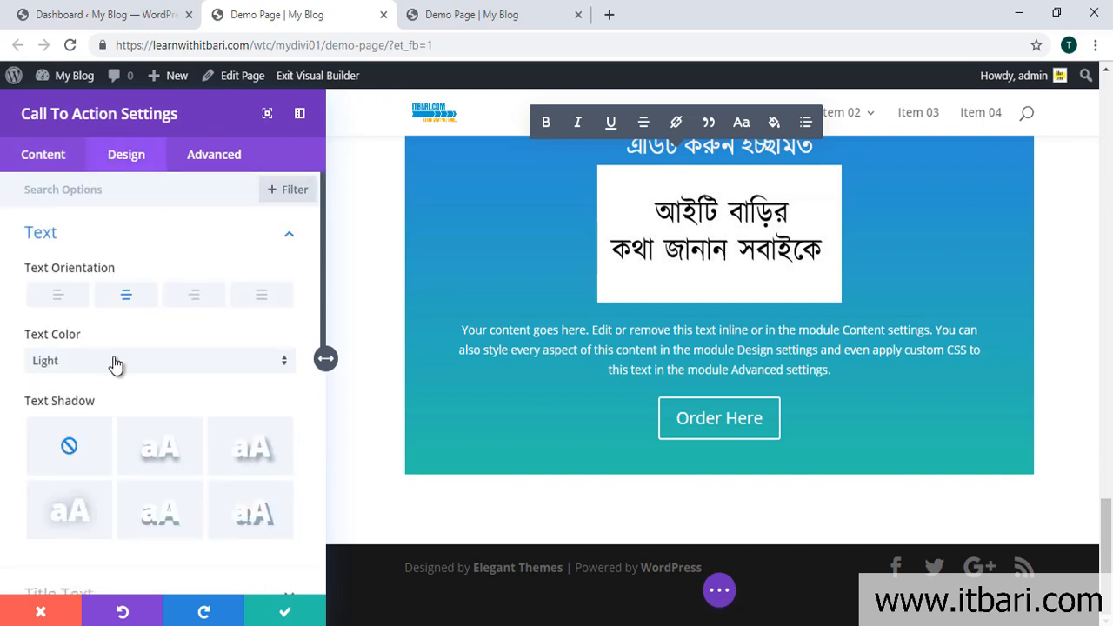
click(58, 298)
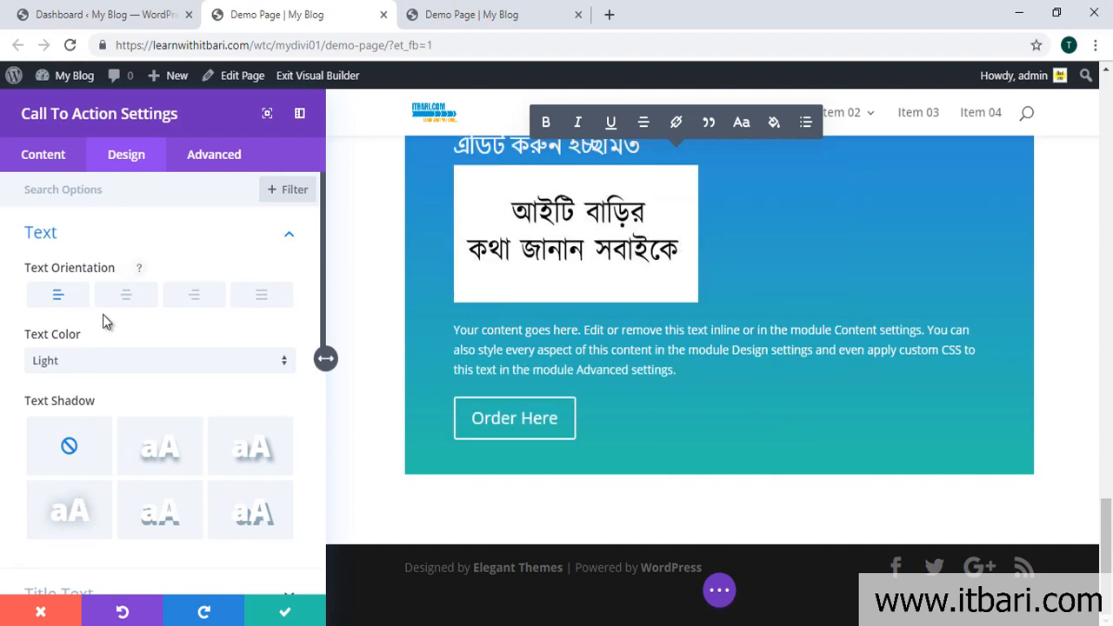
click(124, 296)
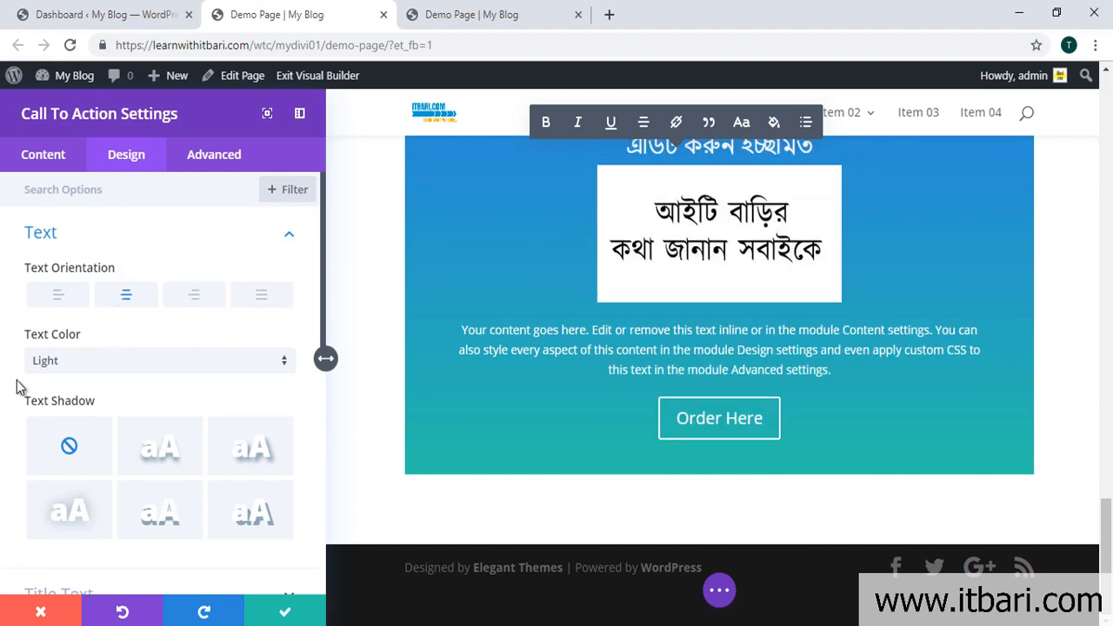
scroll(119, 469, down, 1)
scroll(165, 373, down, 3)
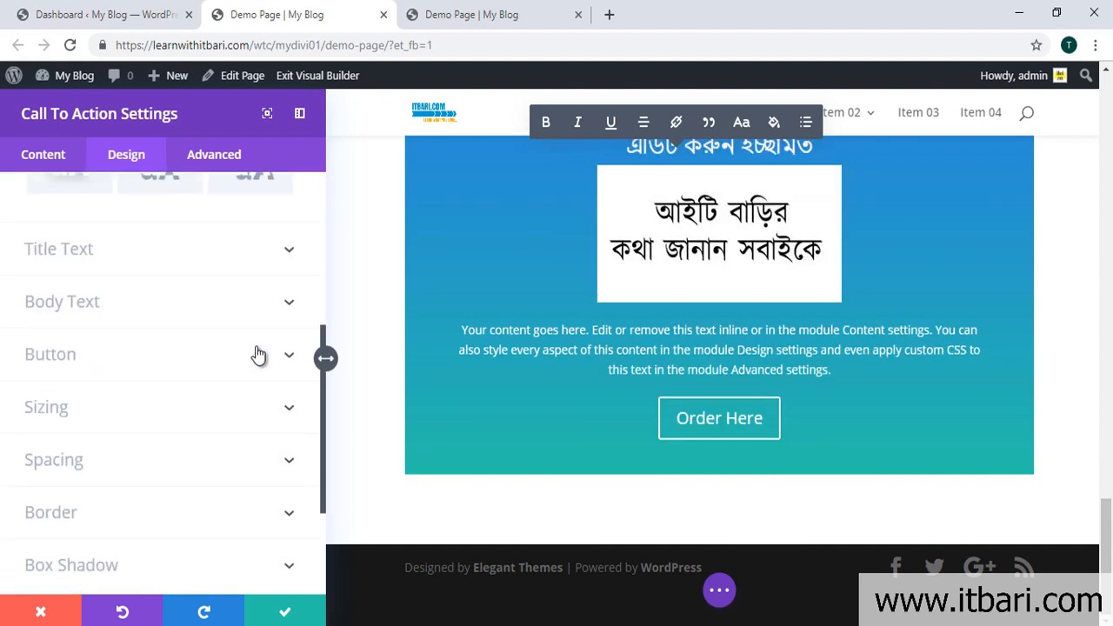
click(274, 251)
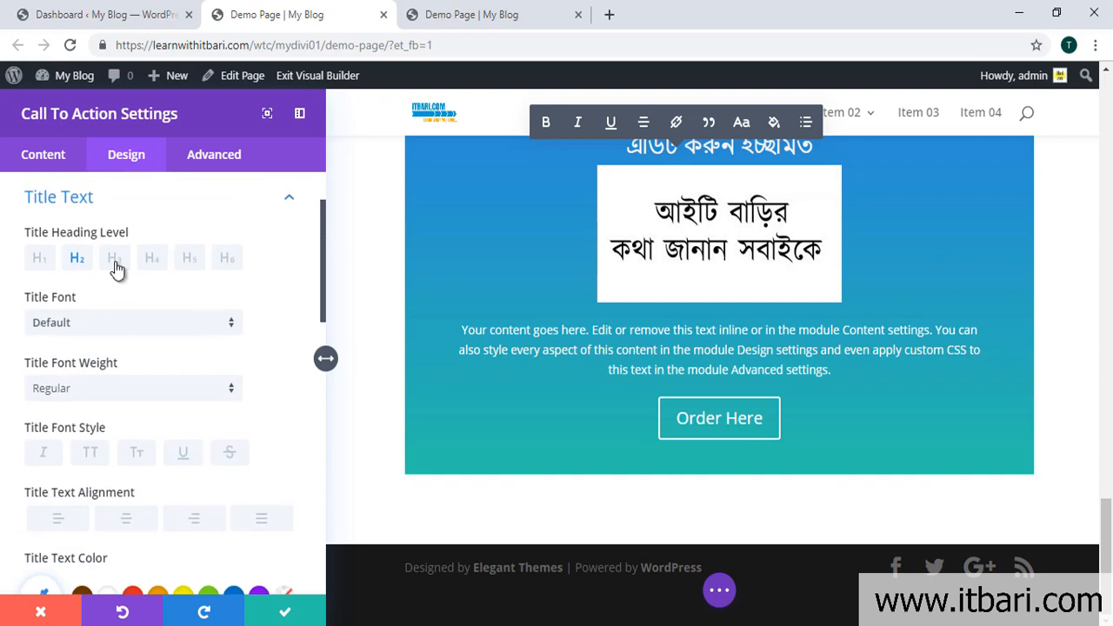
Step: Keep the call-to-action title as an H2 heading with the Default title font
scroll(716, 340, up, 2)
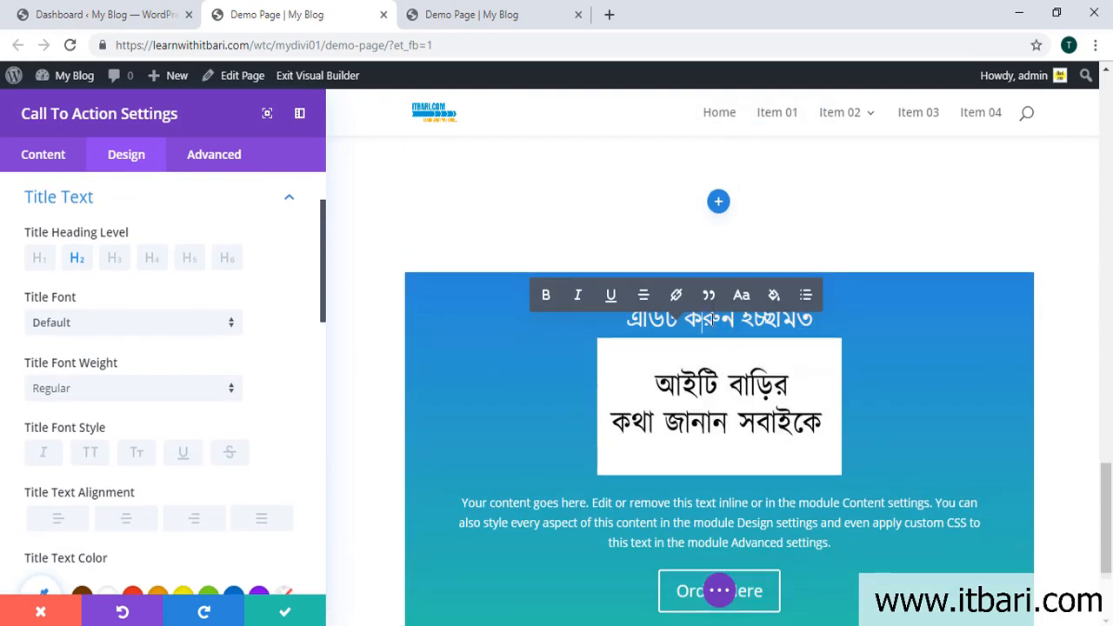
click(114, 258)
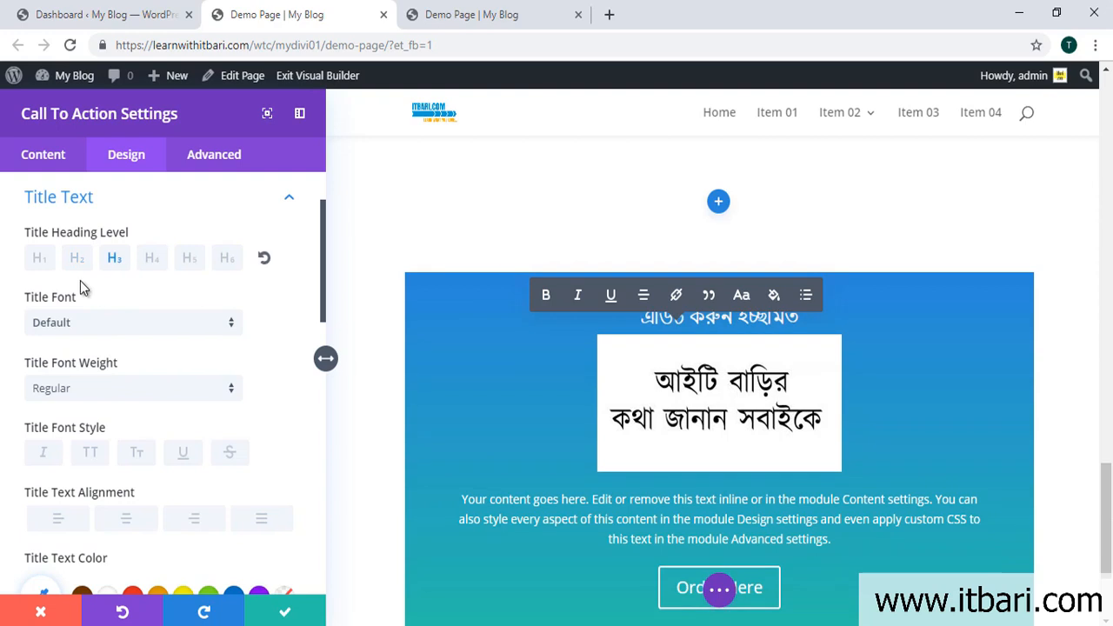
click(39, 259)
click(88, 266)
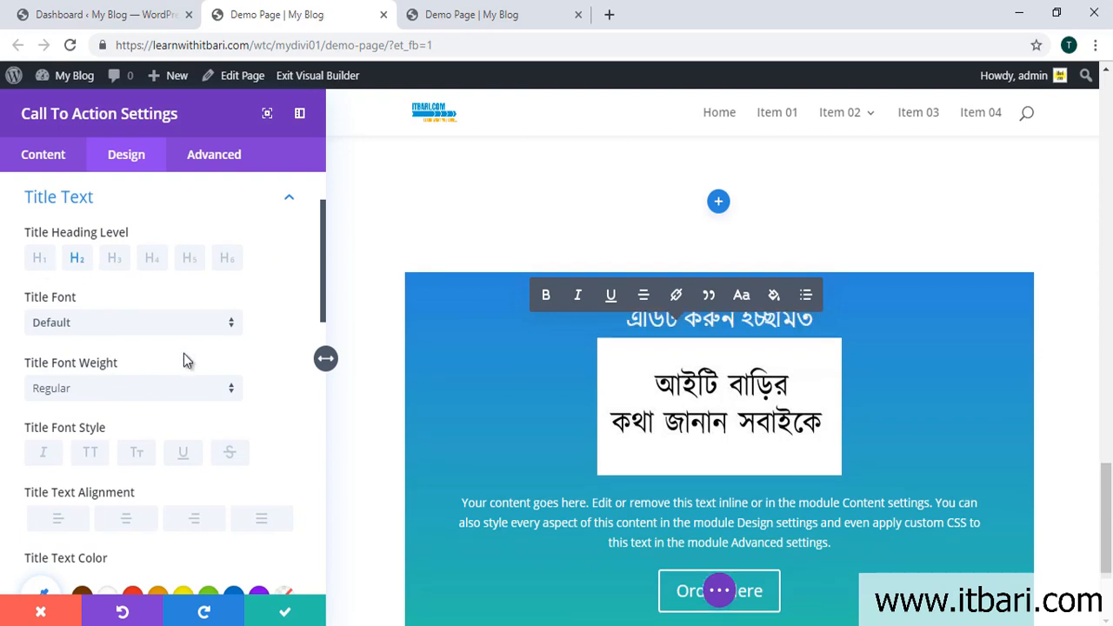
scroll(139, 322, down, 1)
click(158, 238)
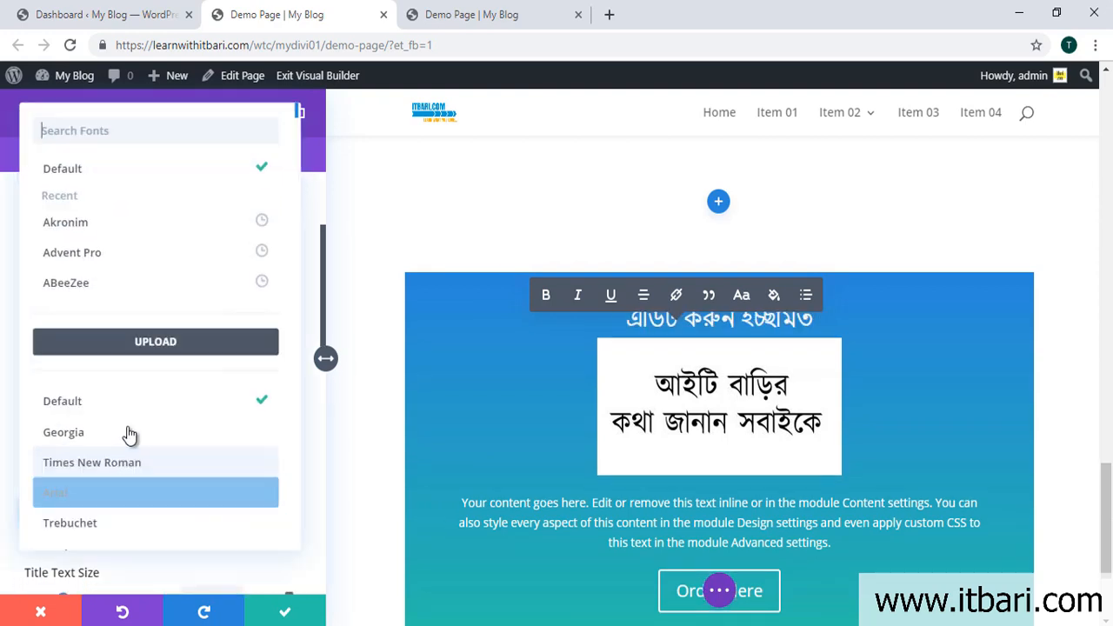
click(310, 206)
Step: Set the title text size to 63px and its letter spacing to 2px
scroll(161, 444, down, 2)
scroll(120, 416, down, 2)
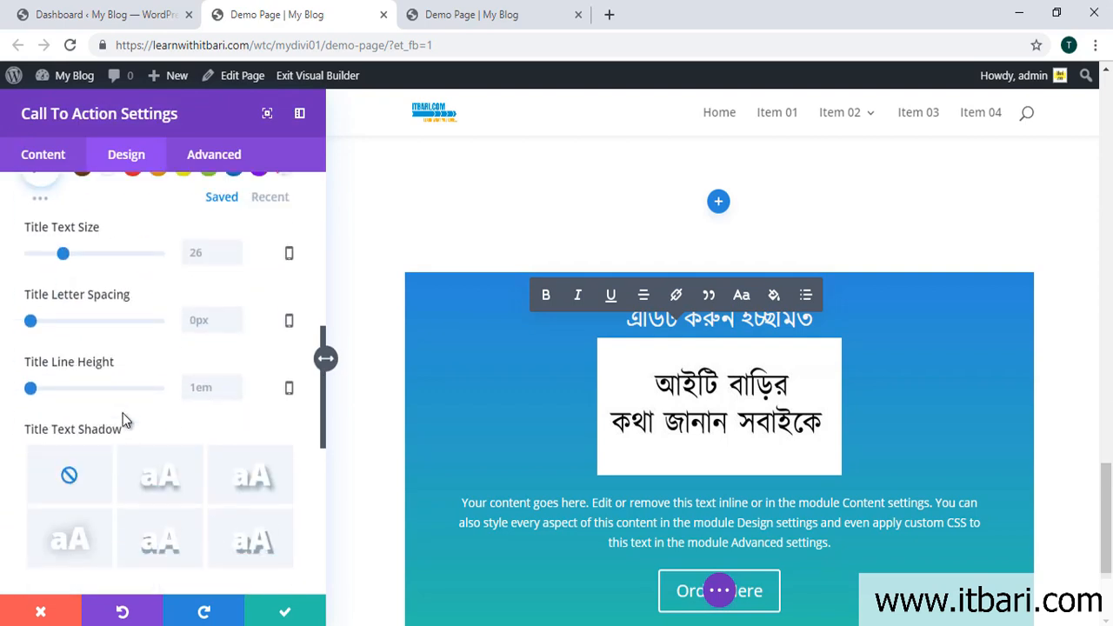
scroll(130, 415, up, 1)
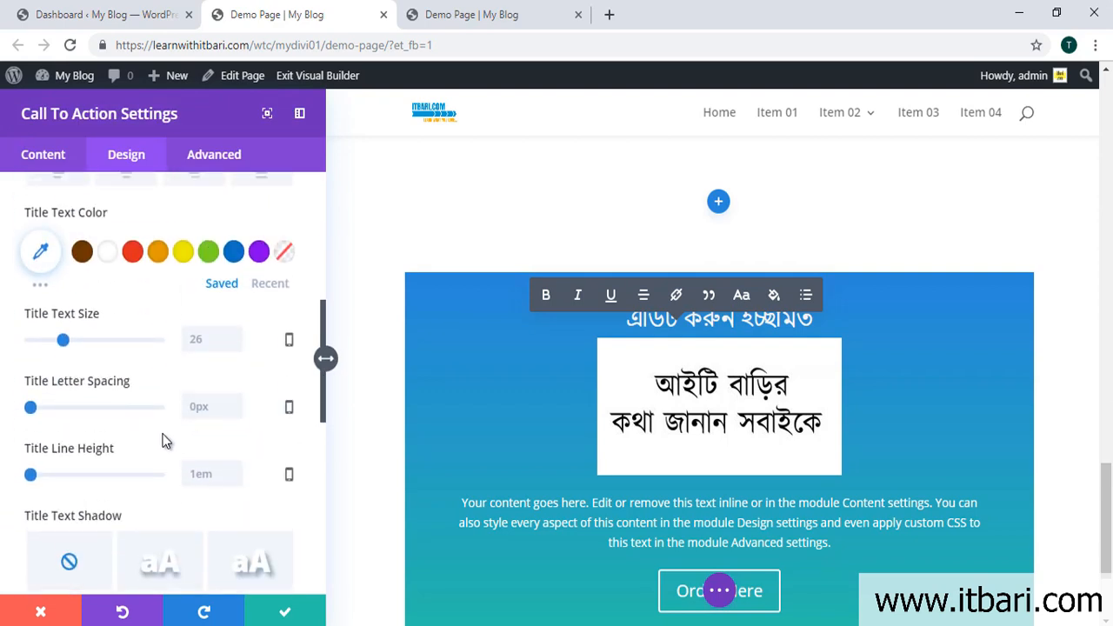
scroll(163, 441, down, 2)
scroll(187, 418, up, 1)
scroll(170, 417, up, 1)
click(63, 340)
drag(75, 343, 109, 340)
scroll(176, 414, down, 1)
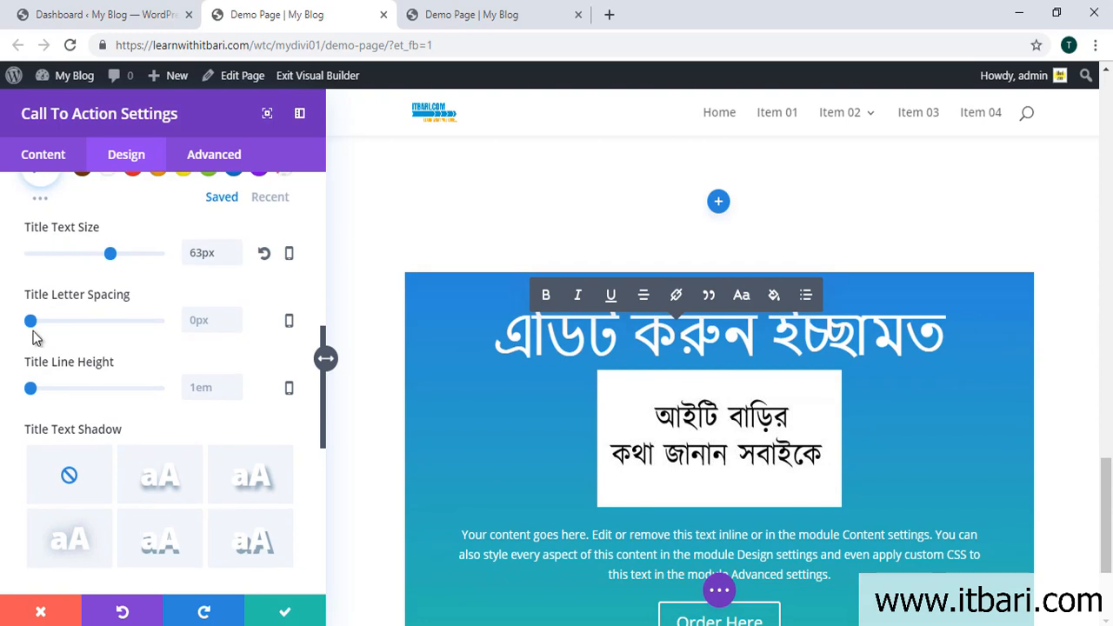
mouse_move(31, 322)
mouse_down()
mouse_move(43, 322)
mouse_move(33, 321)
mouse_up()
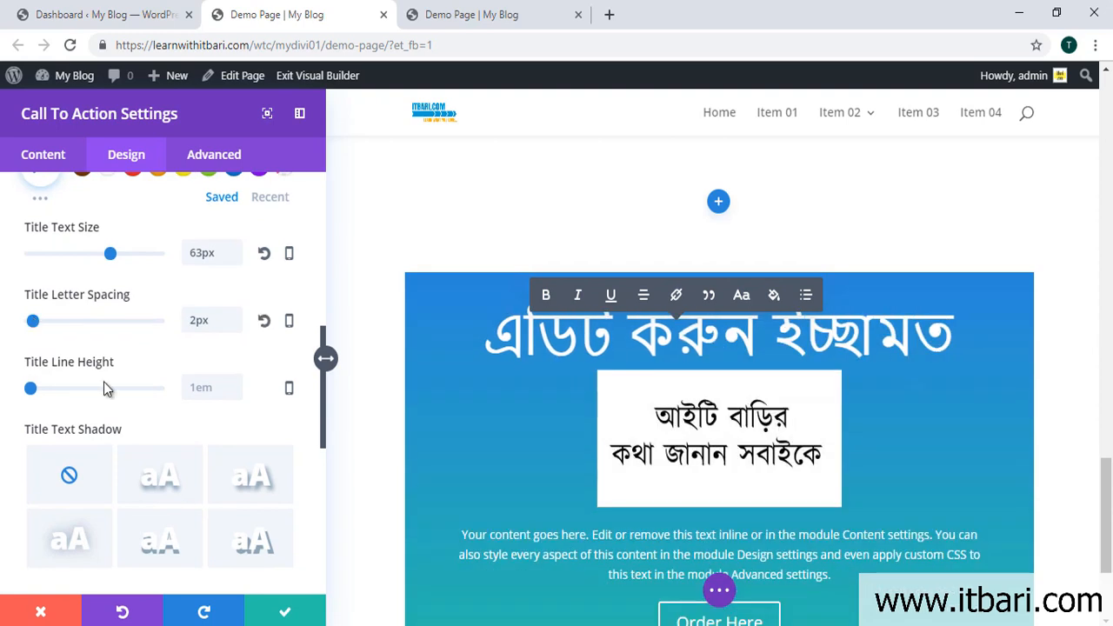
scroll(87, 374, down, 1)
scroll(116, 402, down, 3)
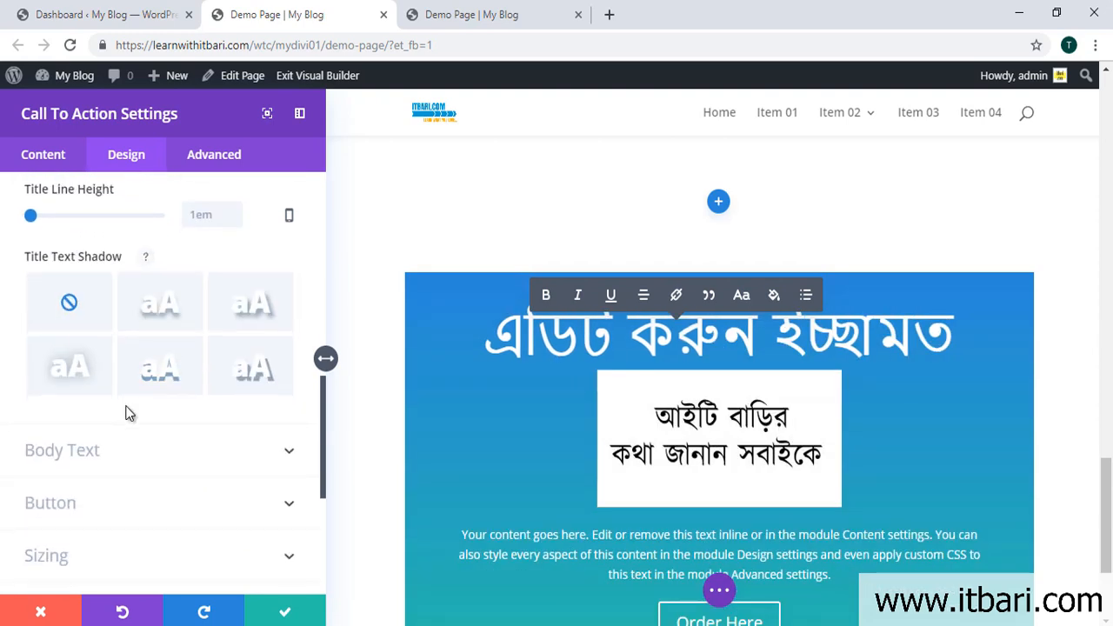
Step: Make the call-to-action body text white, after trying brown
click(247, 283)
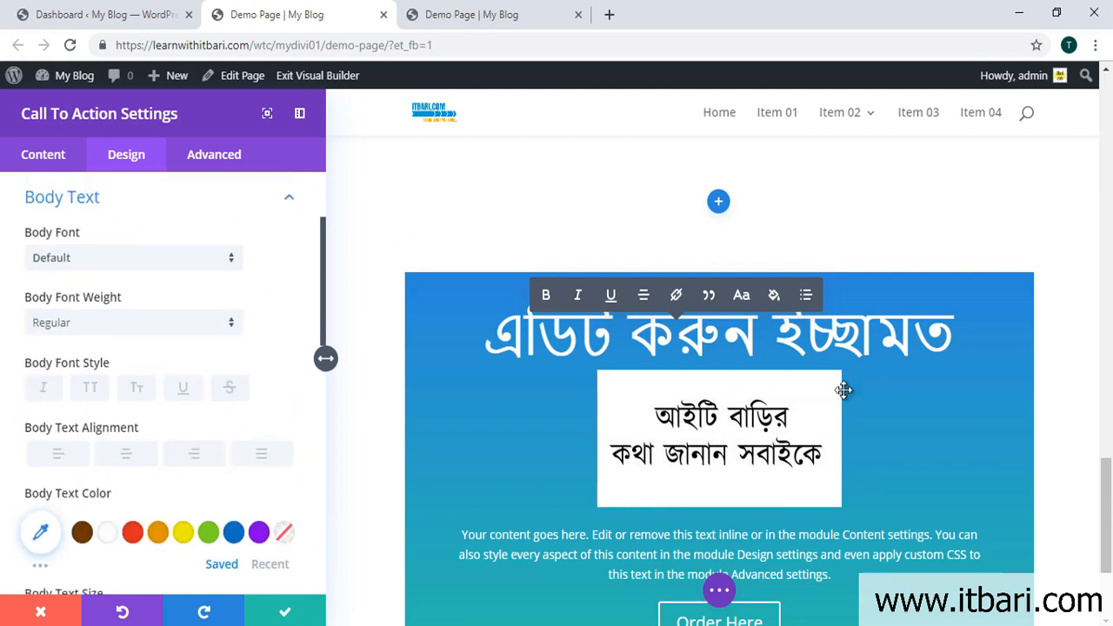
scroll(407, 399, down, 2)
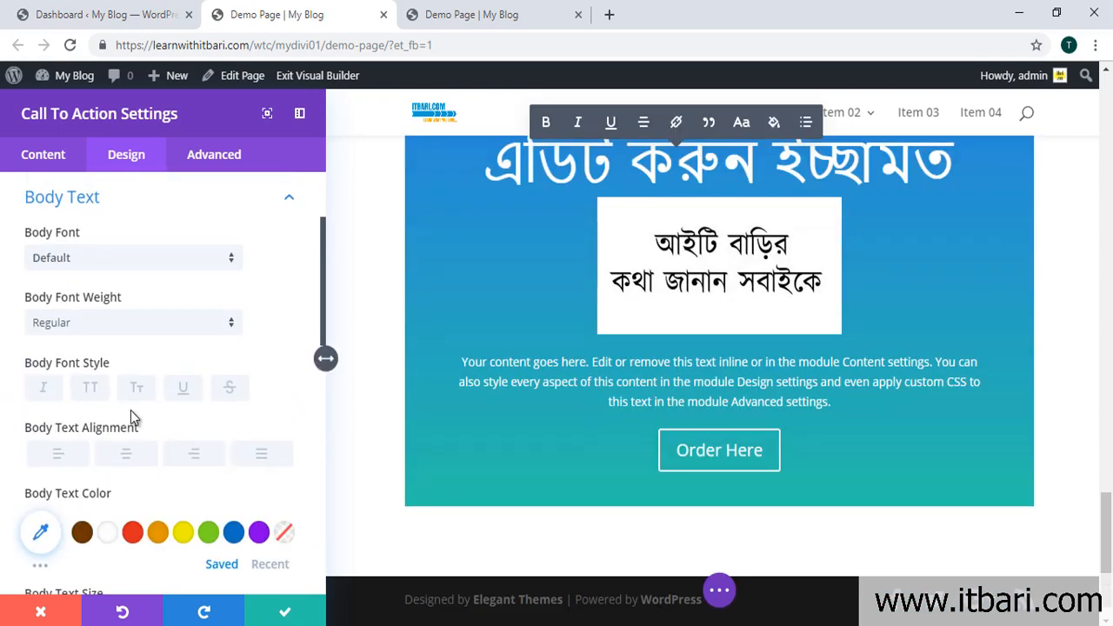
scroll(124, 411, down, 1)
click(82, 445)
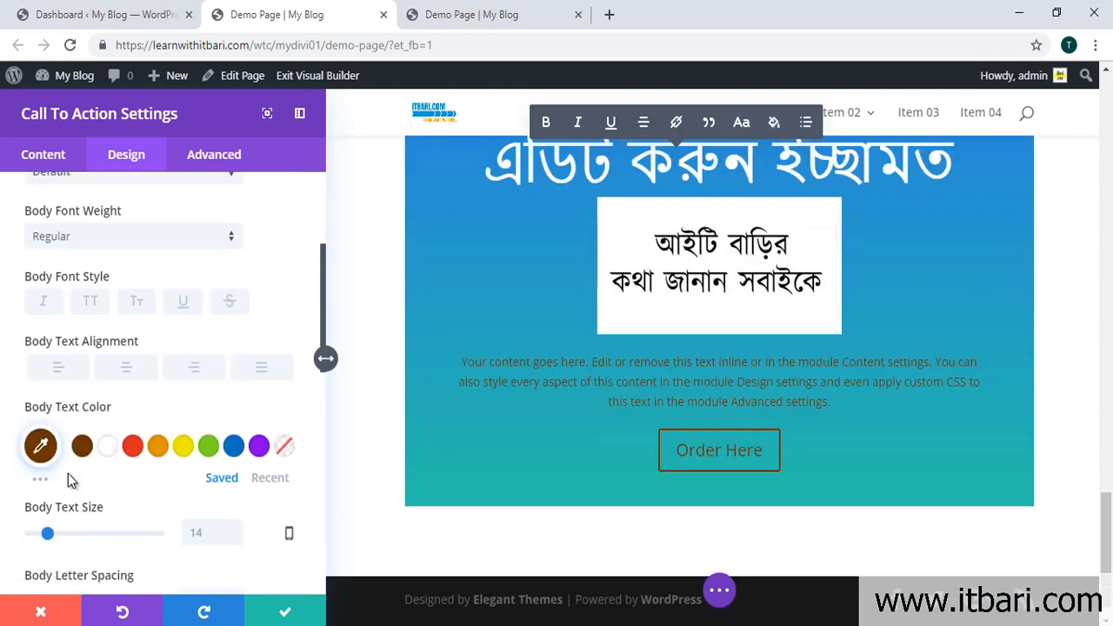
click(109, 450)
Step: Set the body text size to 20px and its line height to 1.9em
scroll(341, 397, down, 1)
drag(48, 534, 55, 534)
scroll(131, 441, down, 3)
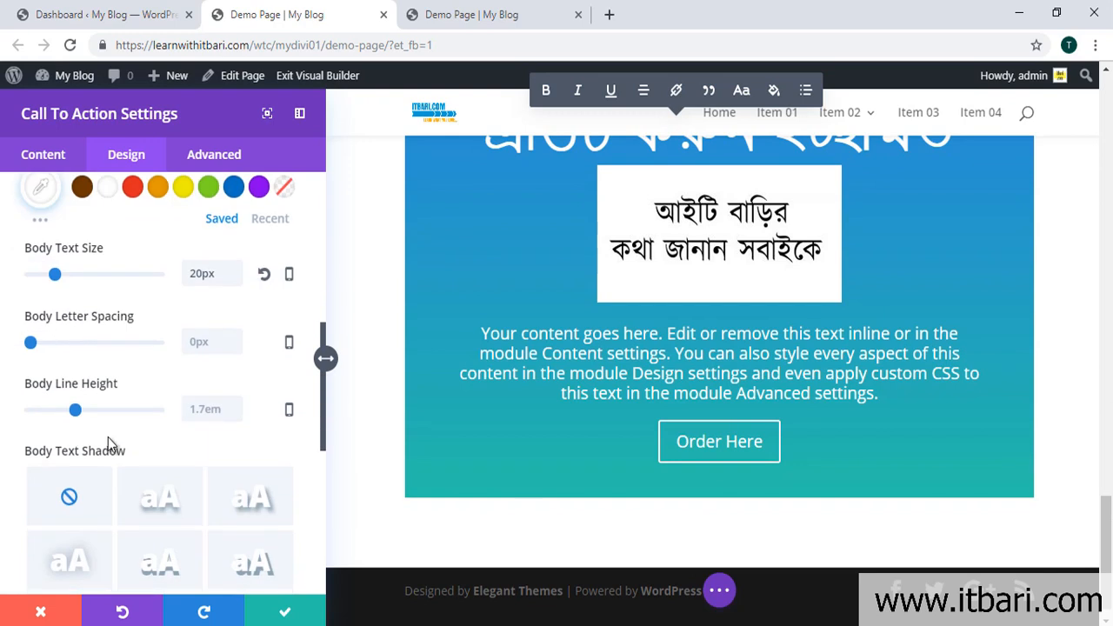
drag(77, 412, 83, 412)
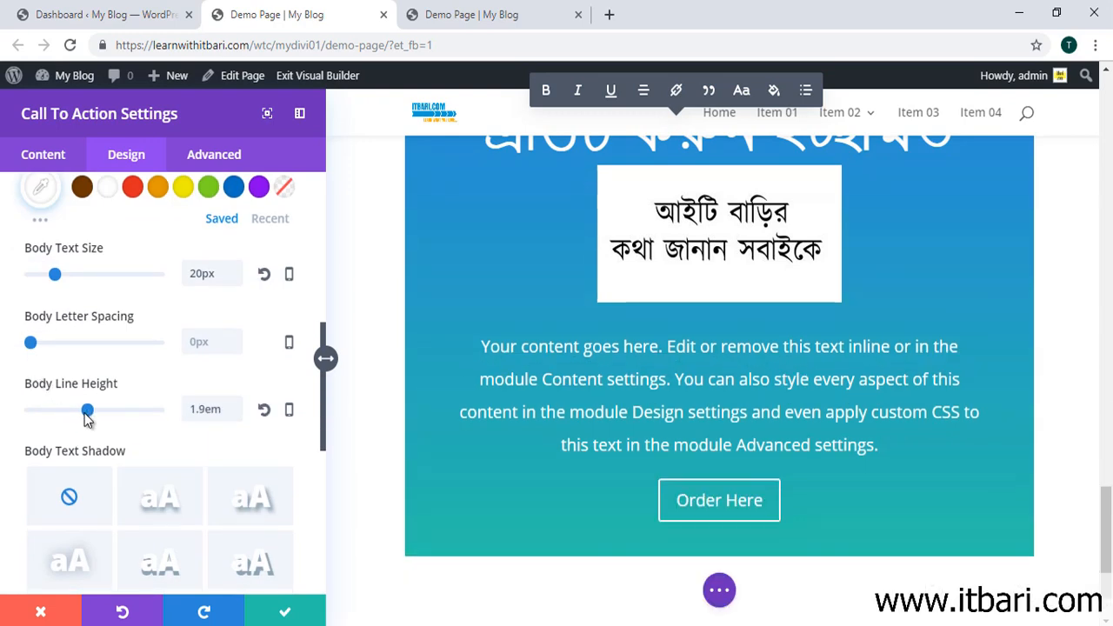
scroll(578, 322, down, 2)
scroll(211, 510, down, 5)
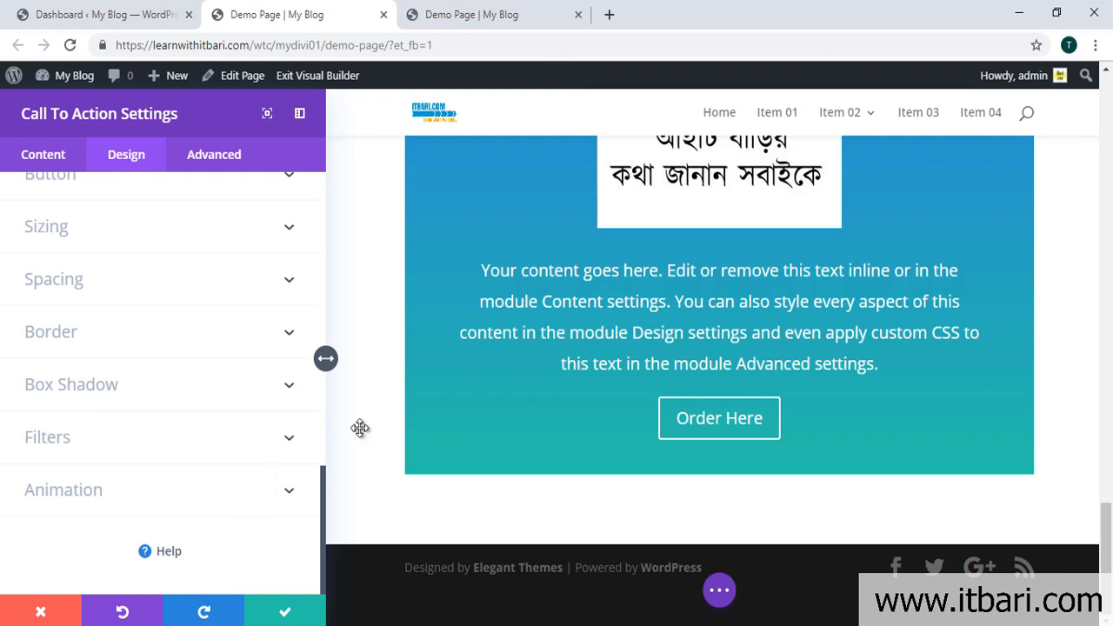
scroll(717, 280, up, 1)
scroll(717, 280, up, 3)
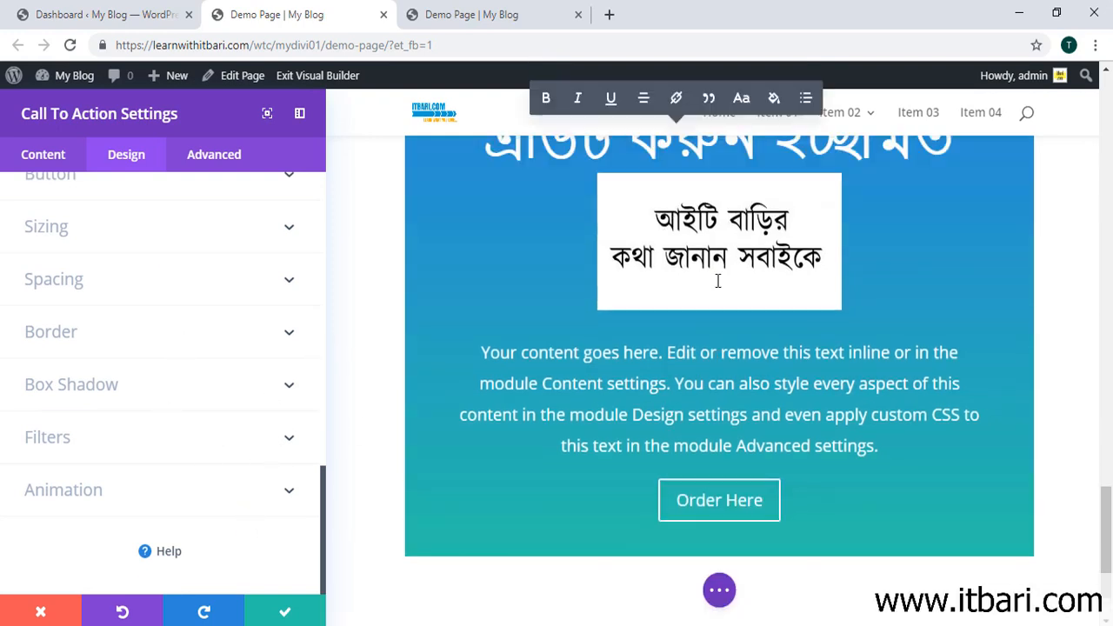
scroll(709, 331, down, 2)
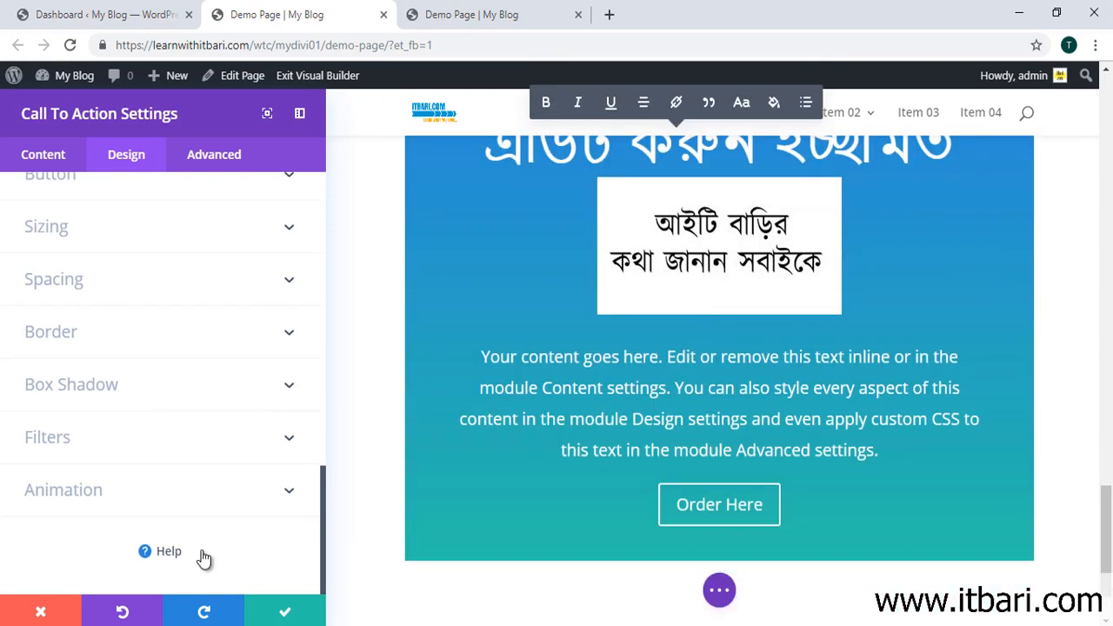
Step: Save the call-to-action settings, then add a regular section with a Circle Counter below the banner
click(268, 114)
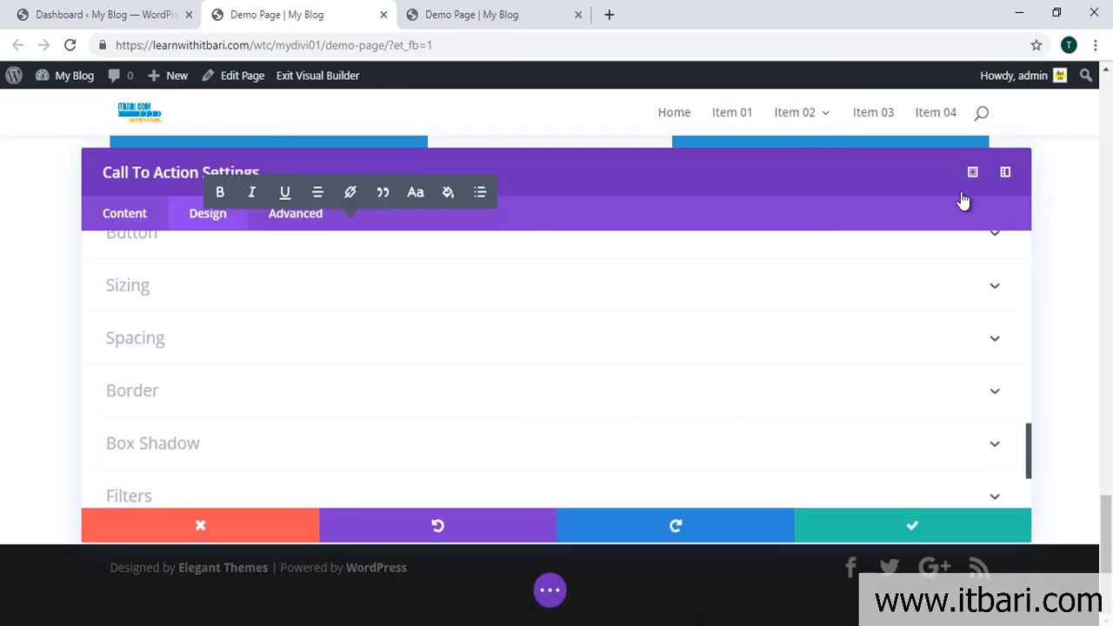
click(936, 525)
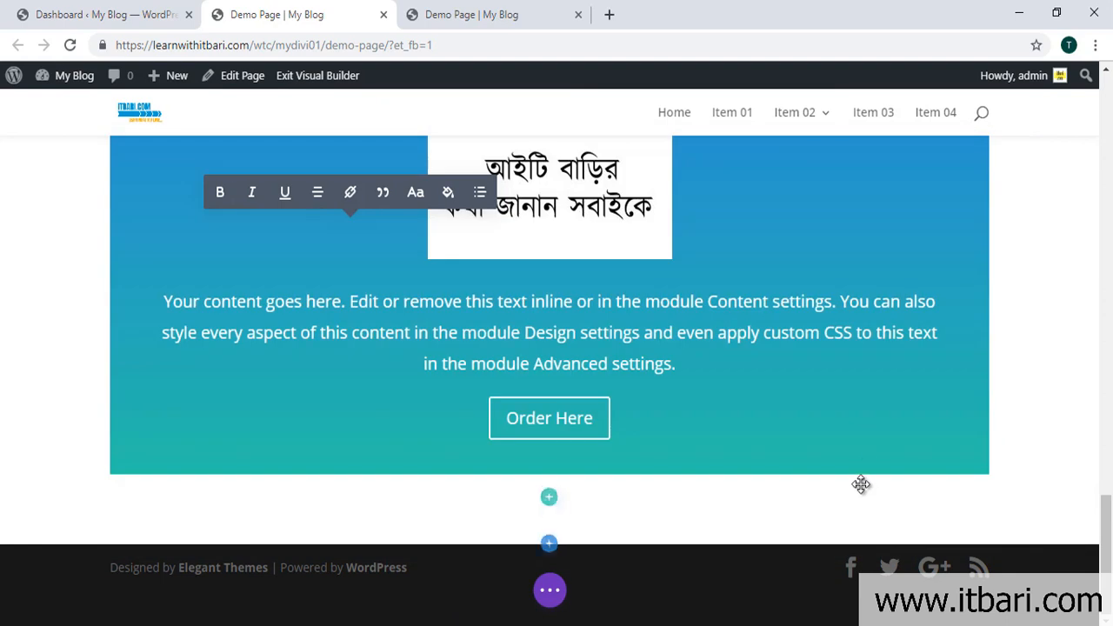
click(549, 542)
click(457, 485)
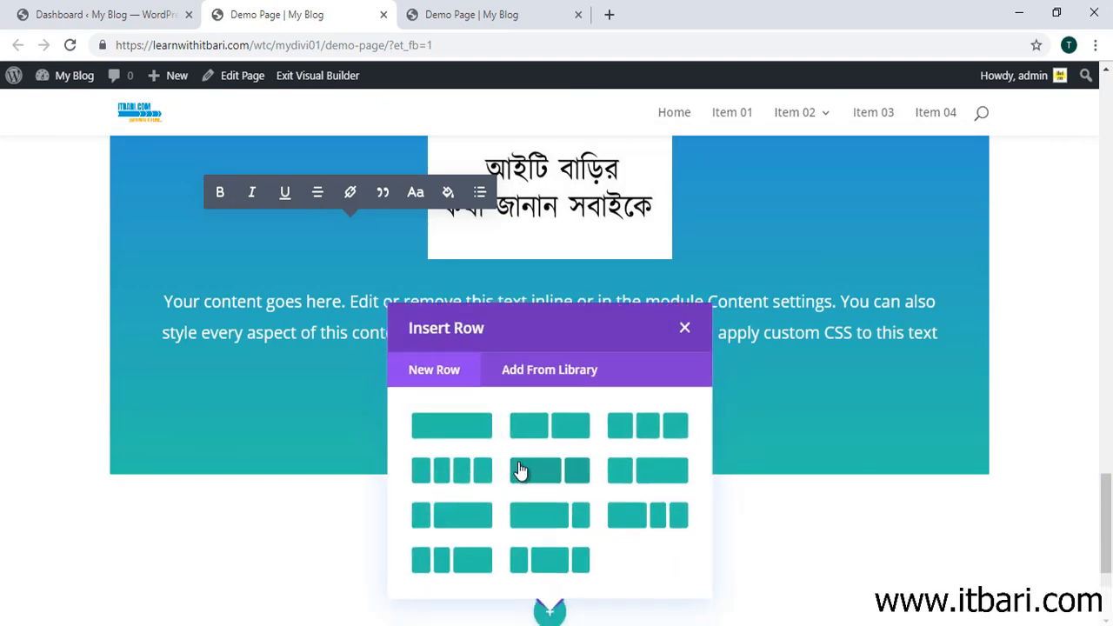
click(480, 434)
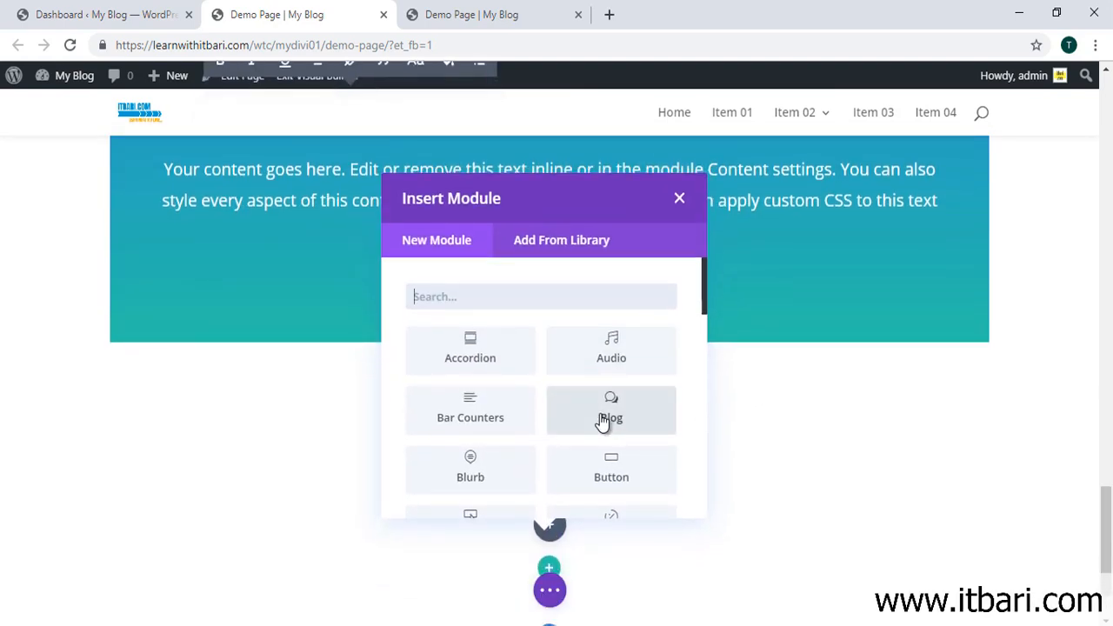
scroll(603, 417, down, 2)
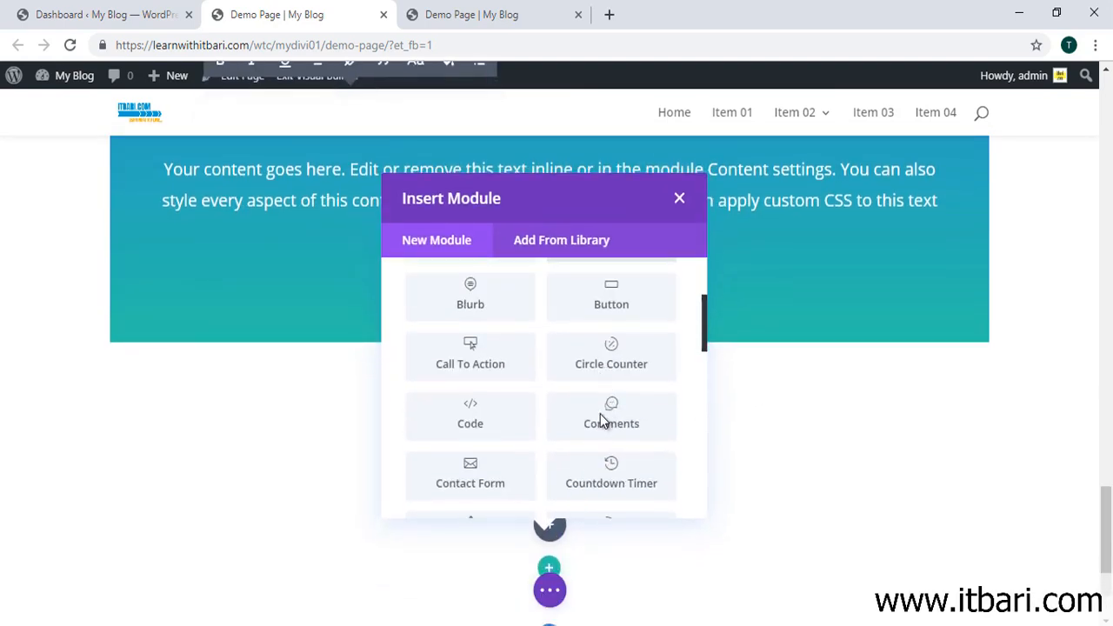
click(645, 366)
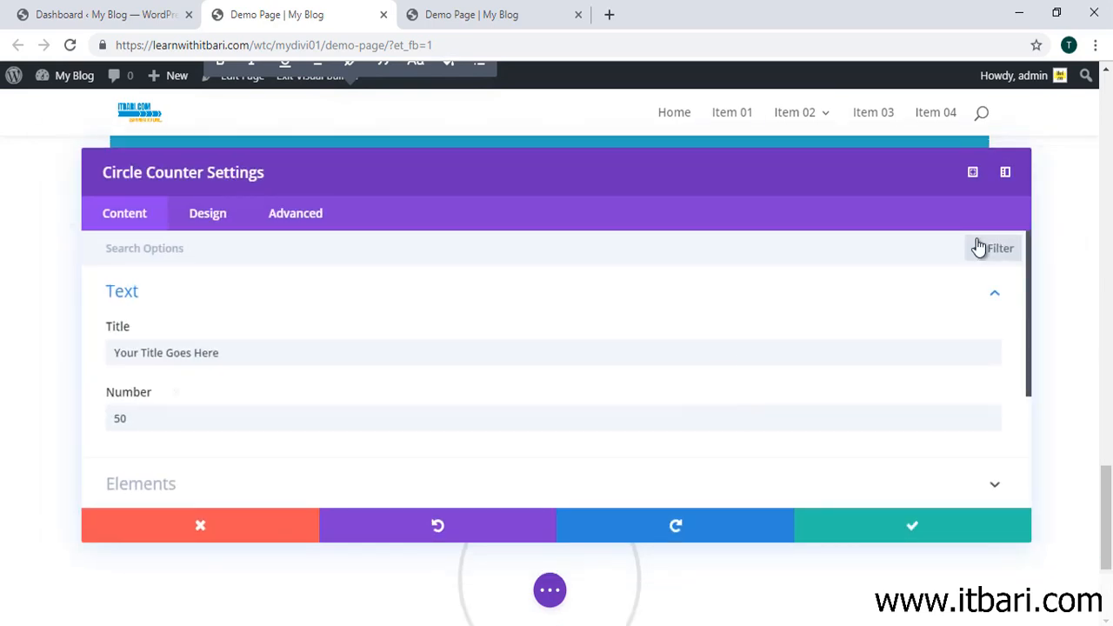
click(970, 175)
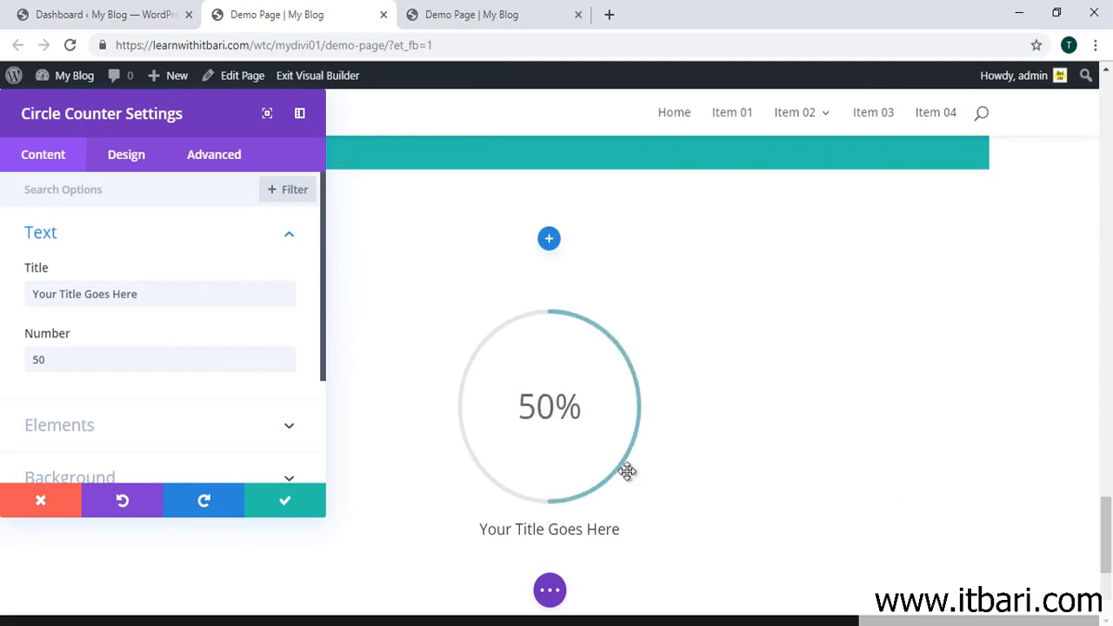
Step: Retitle the counter 'আমাদের SEO কোর্স কতখানি বেটার?' and change its number from 50 to 95
scroll(627, 471, up, 1)
scroll(609, 461, down, 1)
scroll(598, 447, up, 8)
scroll(633, 429, up, 1)
scroll(683, 423, down, 10)
scroll(685, 424, down, 1)
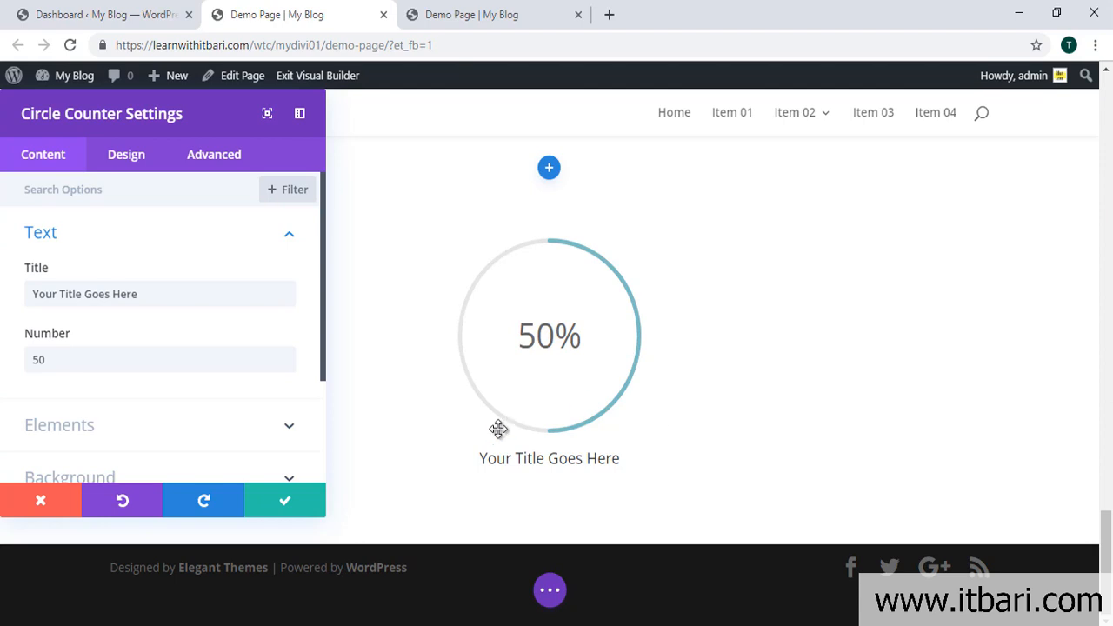
drag(154, 297, 3, 326)
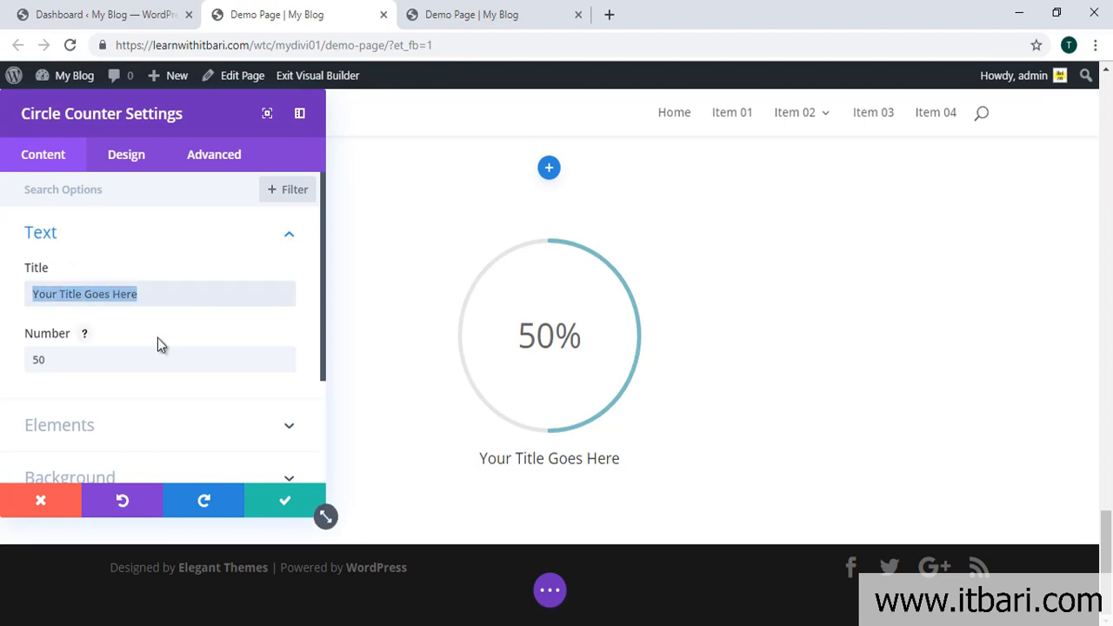
text(amader SEI)
key(ctrl+shift+Left)
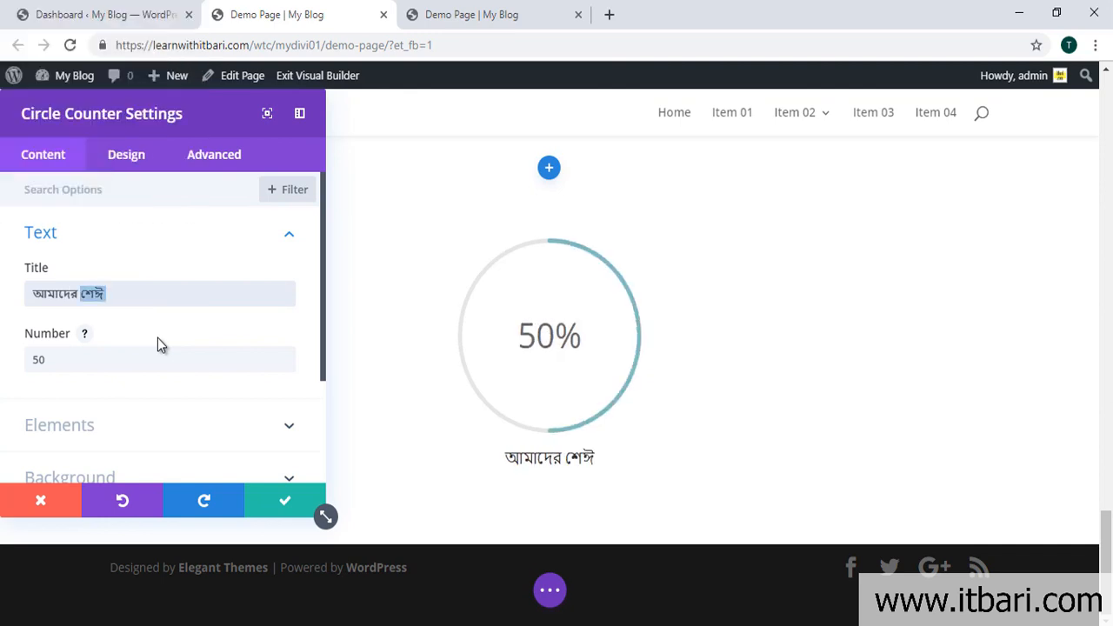
text(kors)
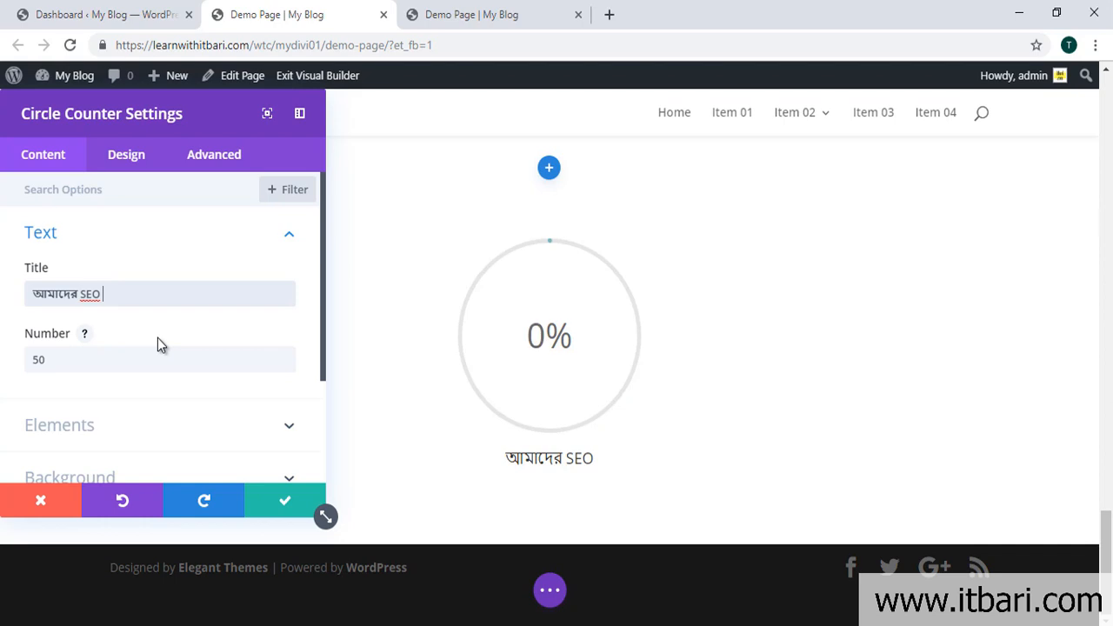
key(ctrl+shift+Left)
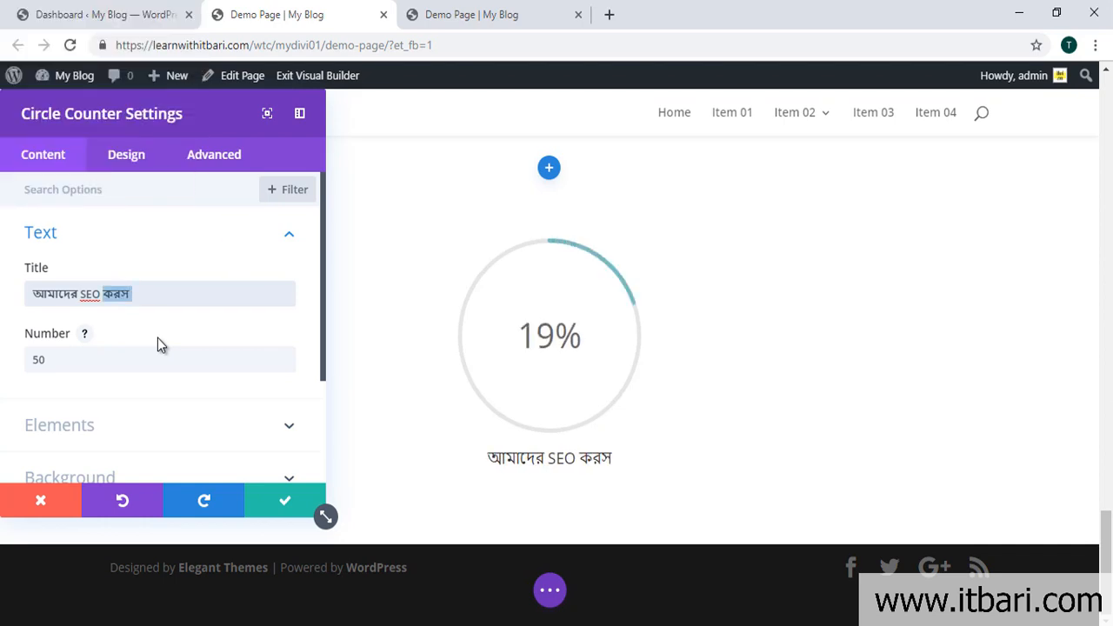
text(k)
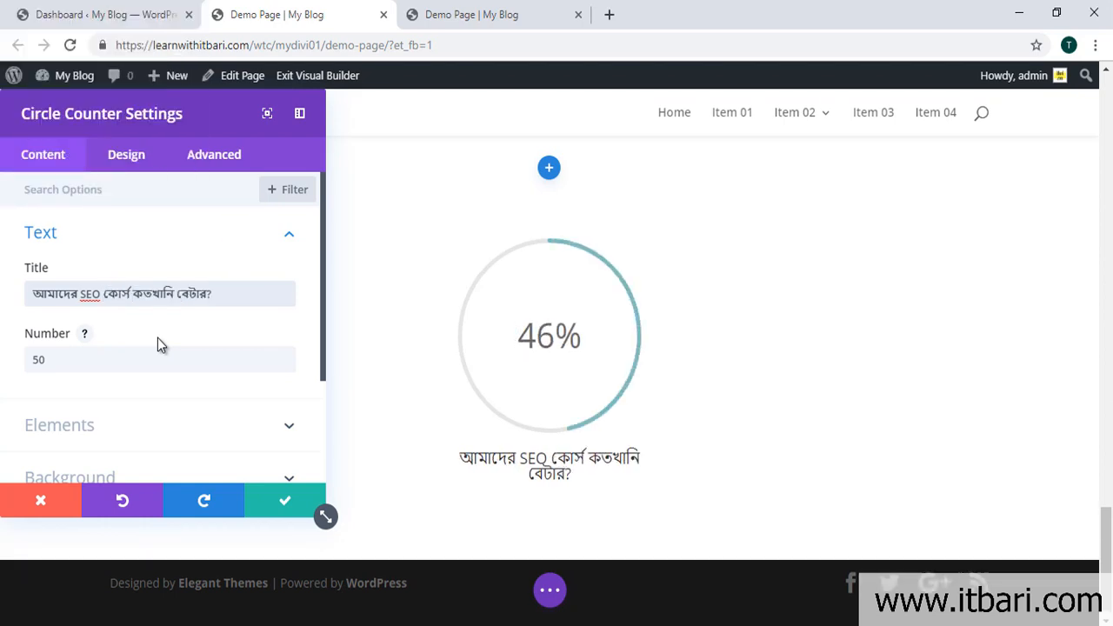
double_click(67, 361)
text(95)
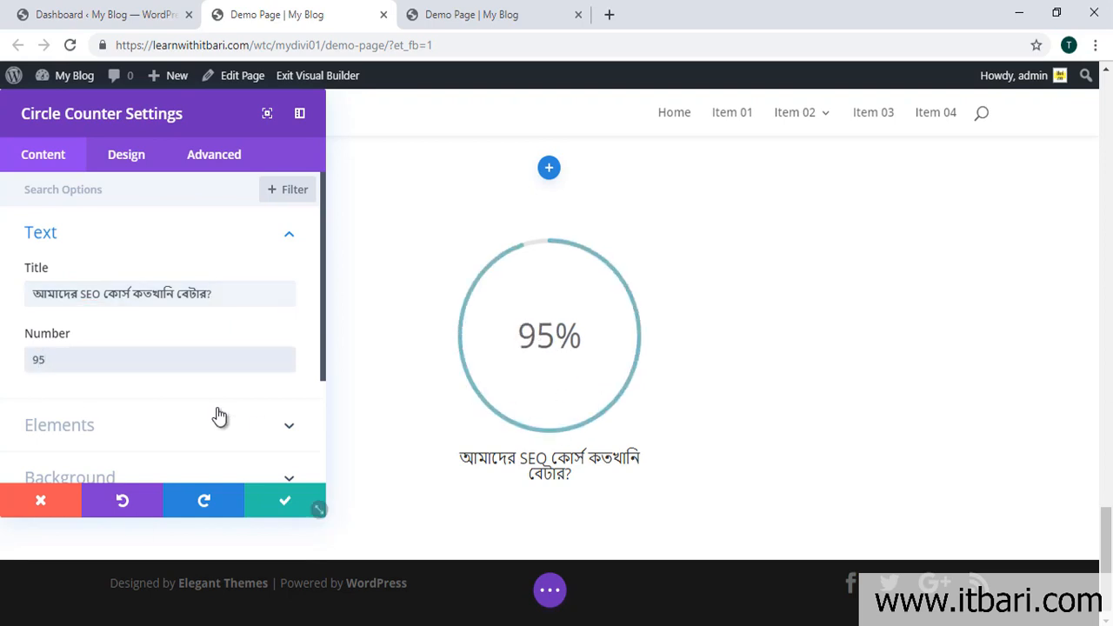
Step: Toggle the counter's Percent Sign off and back on
click(170, 424)
scroll(169, 439, down, 1)
scroll(113, 334, up, 1)
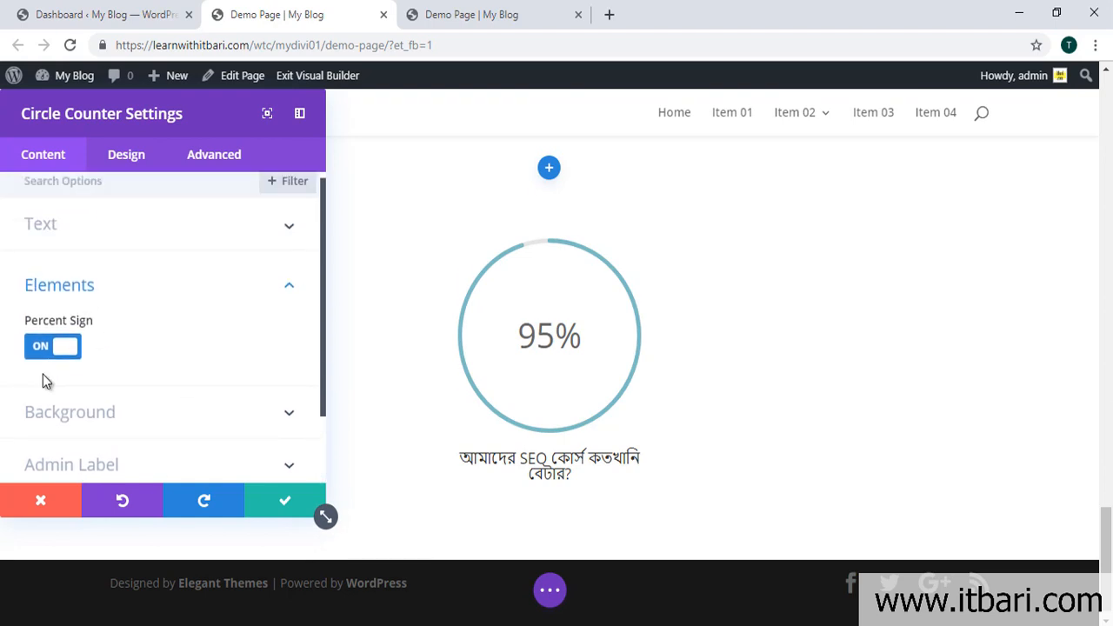
click(52, 352)
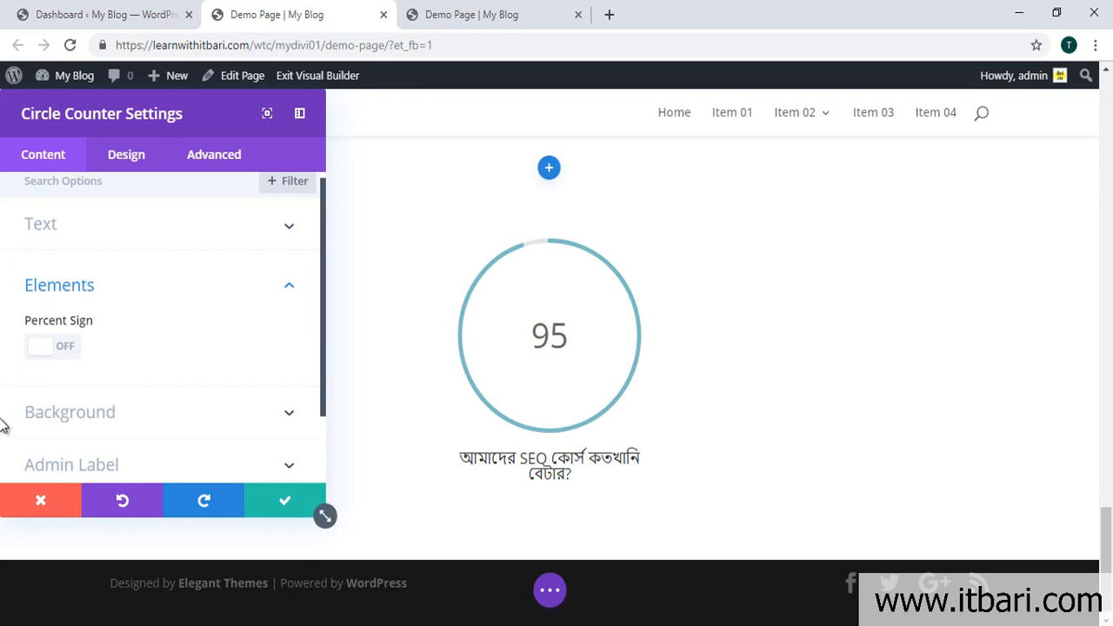
click(53, 347)
Step: Give the counter a gradient background whose second colour is #e02cbf
click(290, 420)
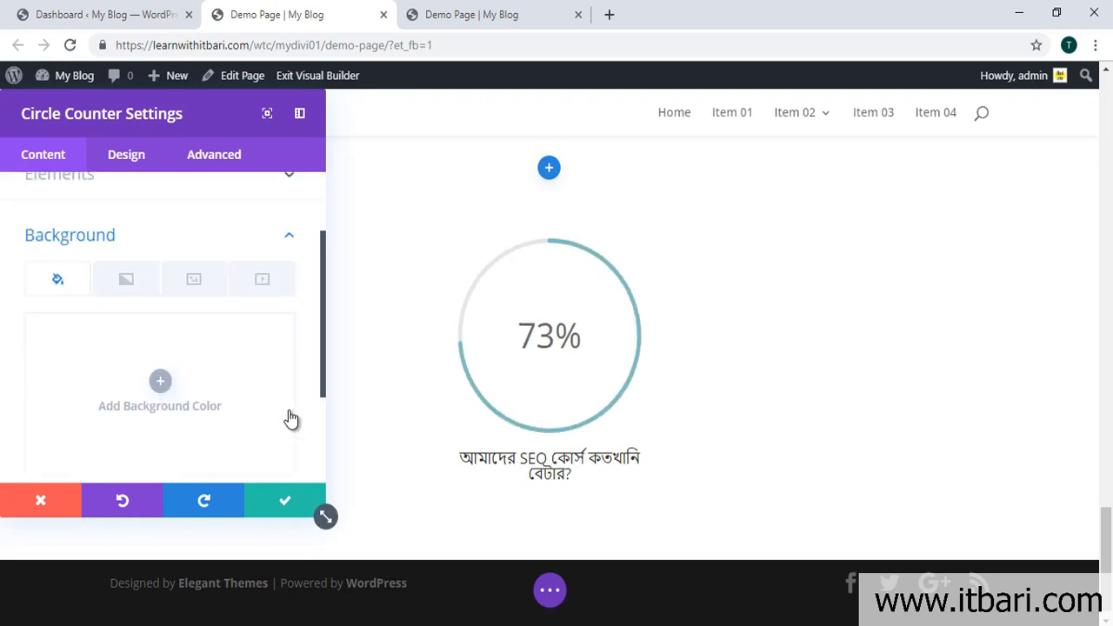
click(160, 347)
drag(176, 365, 199, 336)
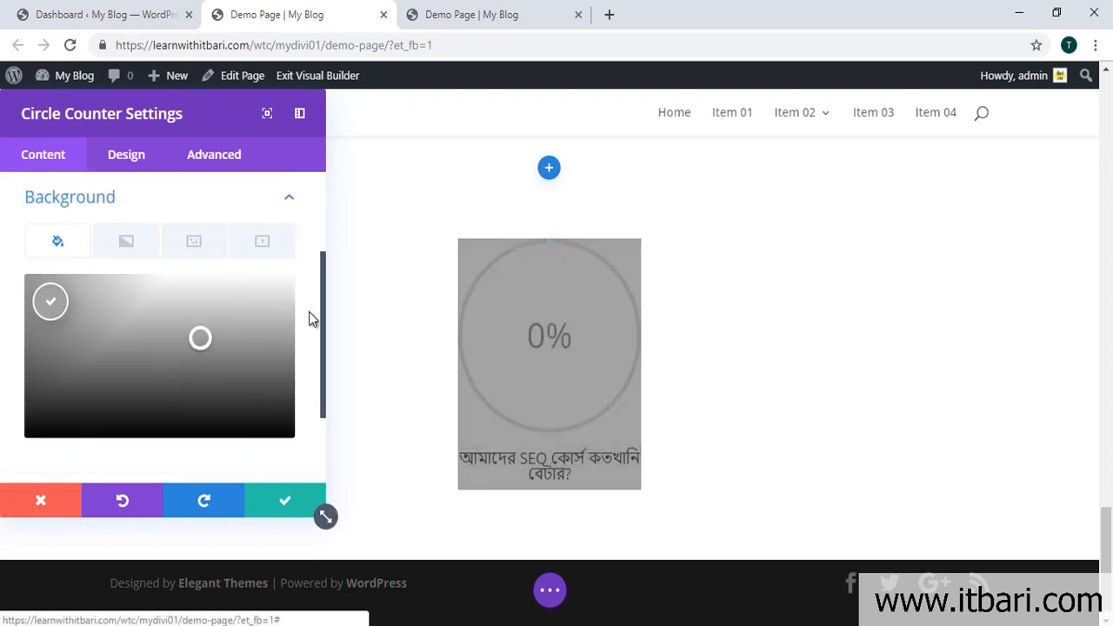
click(124, 242)
click(161, 372)
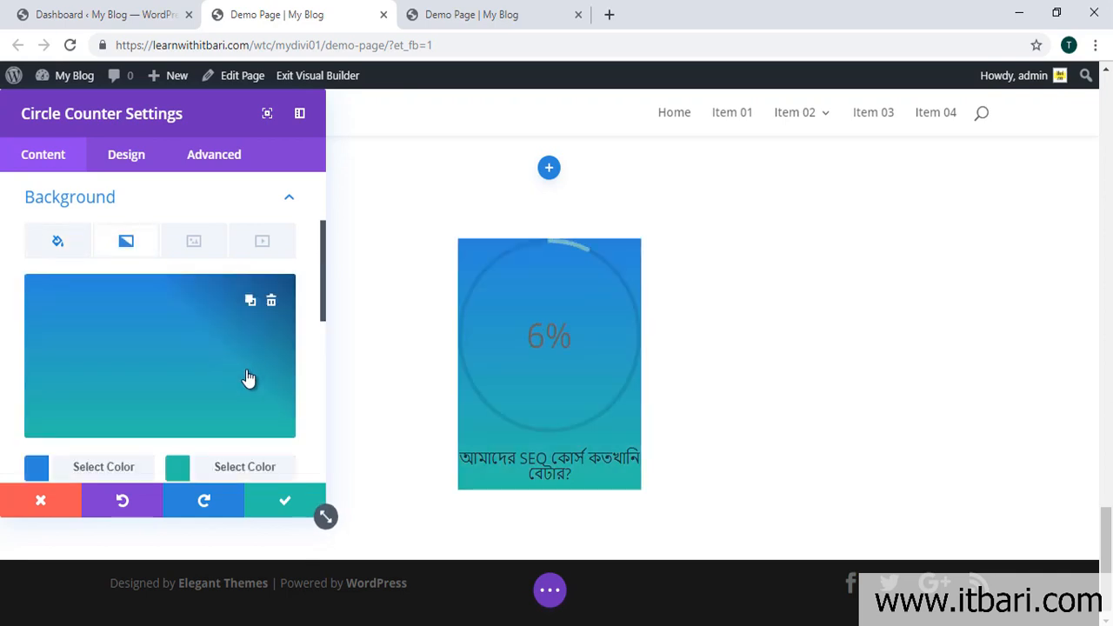
click(179, 468)
drag(232, 340, 262, 297)
click(233, 202)
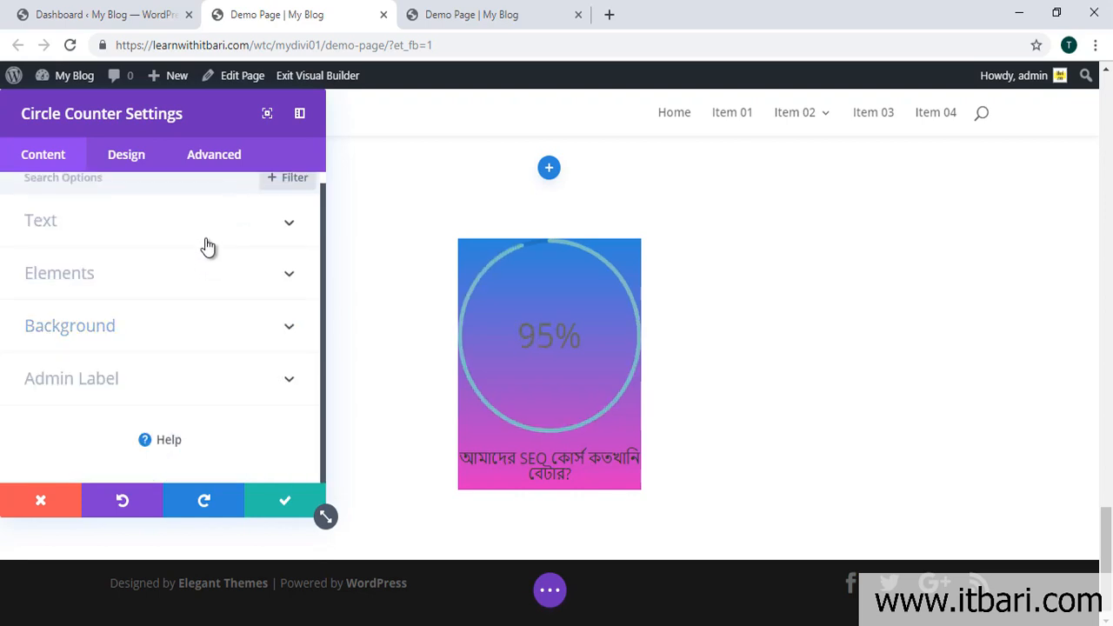
scroll(216, 312, up, 1)
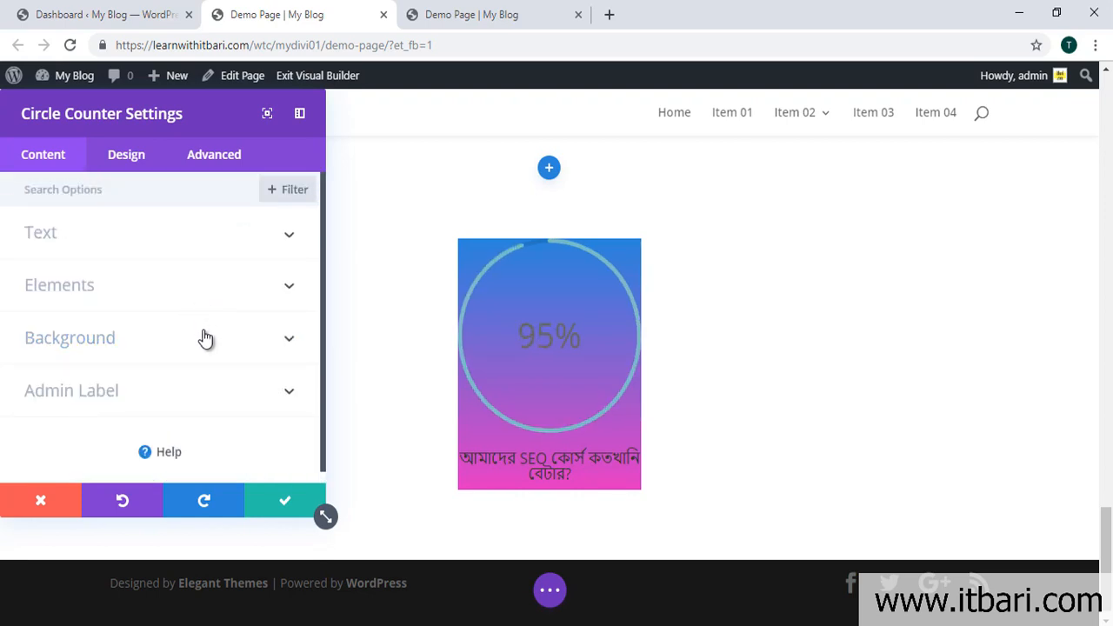
click(206, 338)
click(185, 245)
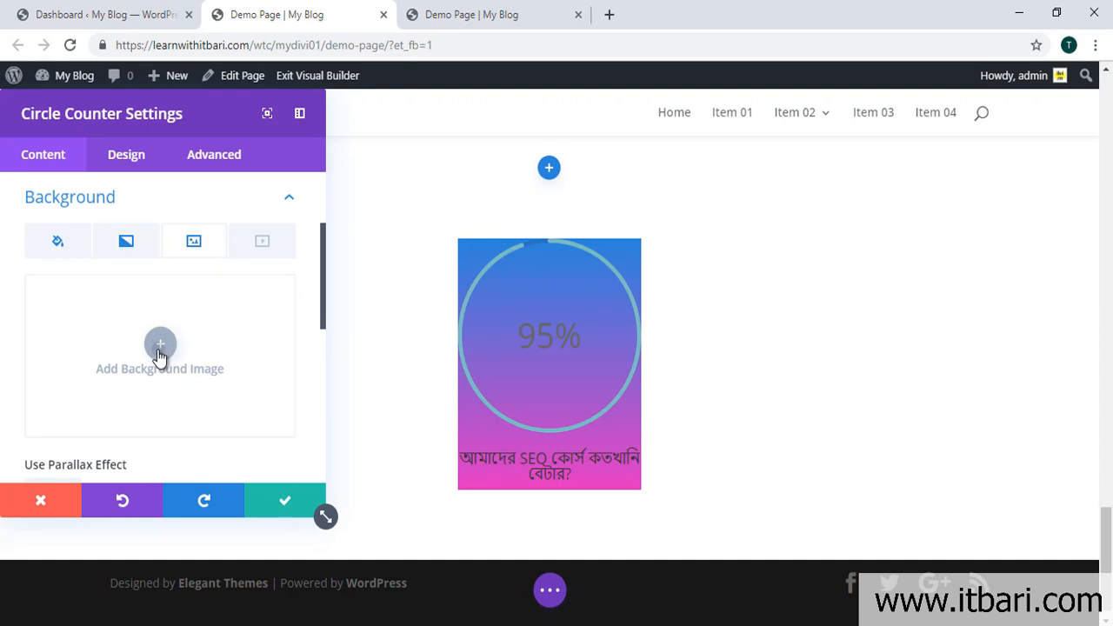
Step: Set the windmill photo as the counter's background image
click(160, 348)
click(362, 296)
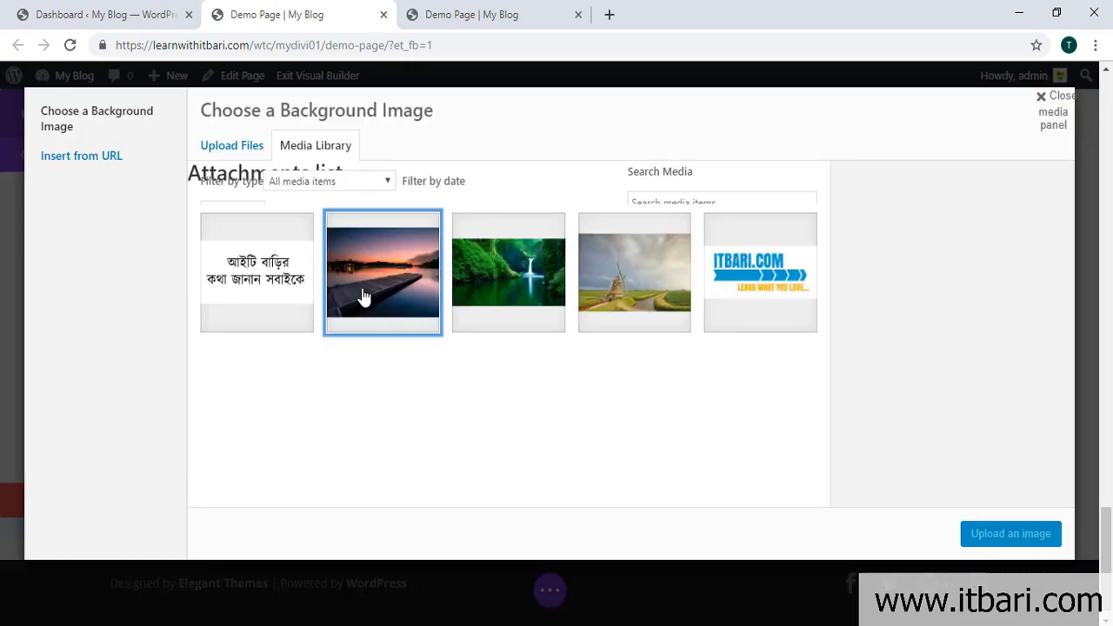
click(620, 276)
click(976, 533)
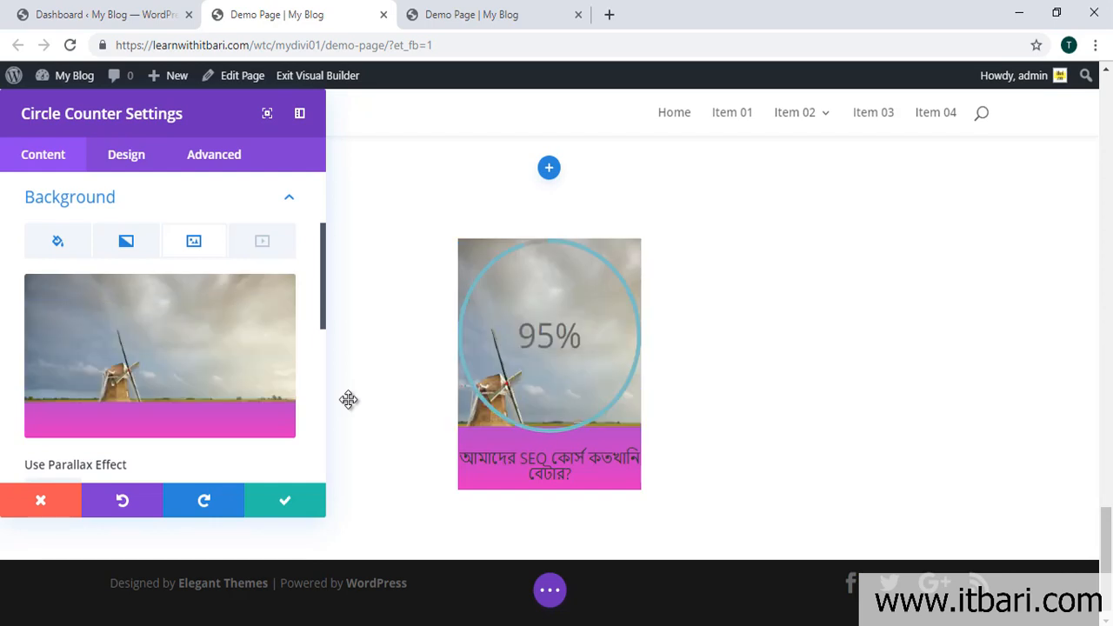
Step: Remove the counter's background image, gradient and grey colour
click(270, 300)
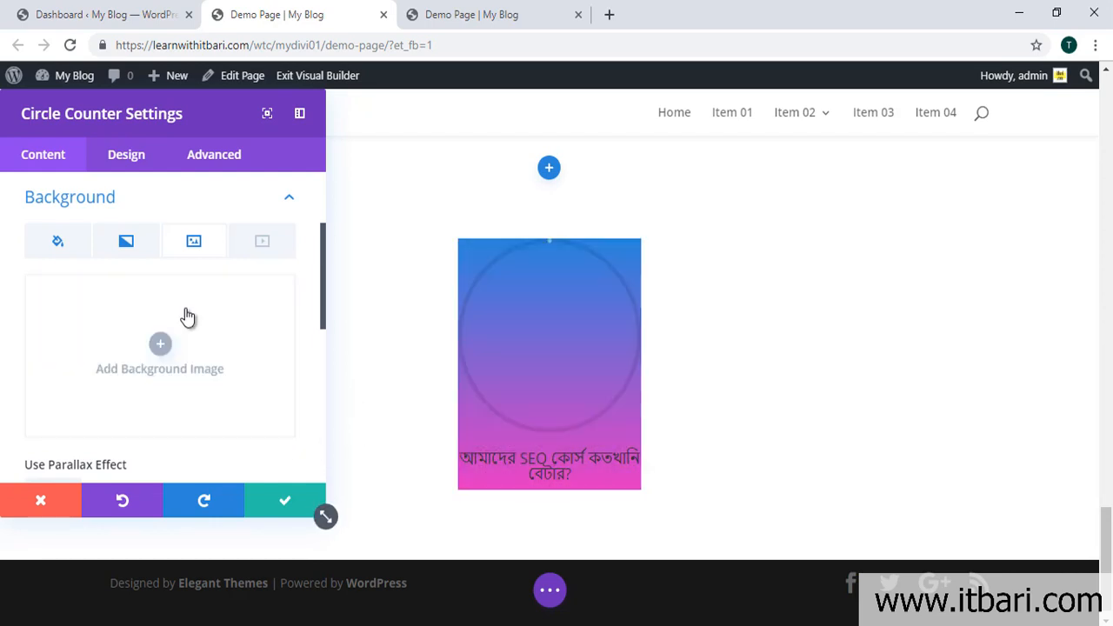
click(124, 246)
click(269, 300)
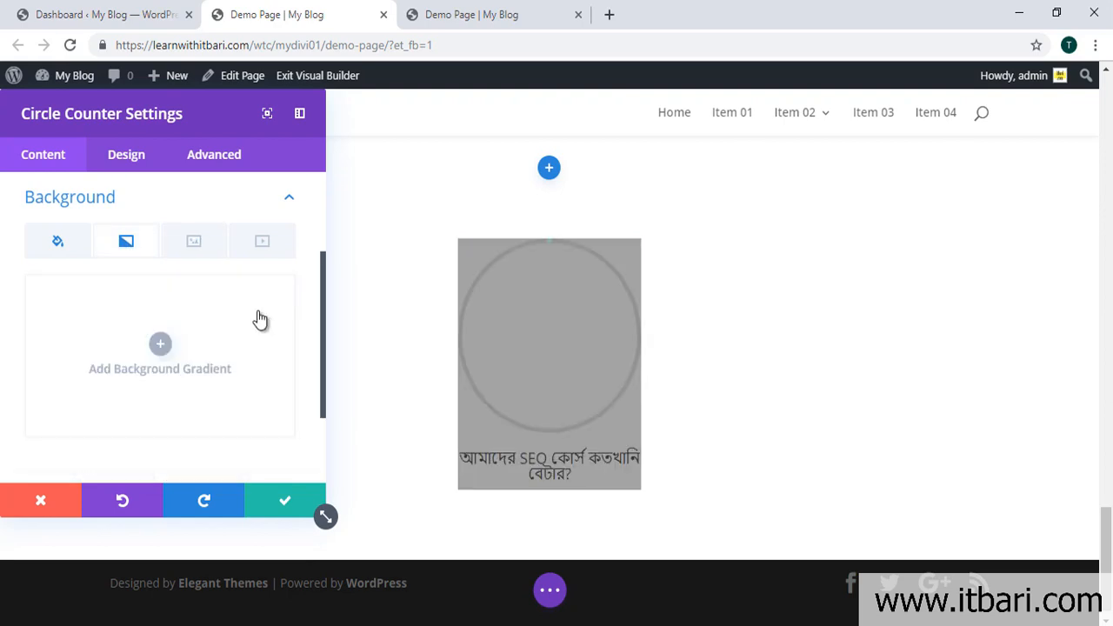
click(63, 248)
click(270, 301)
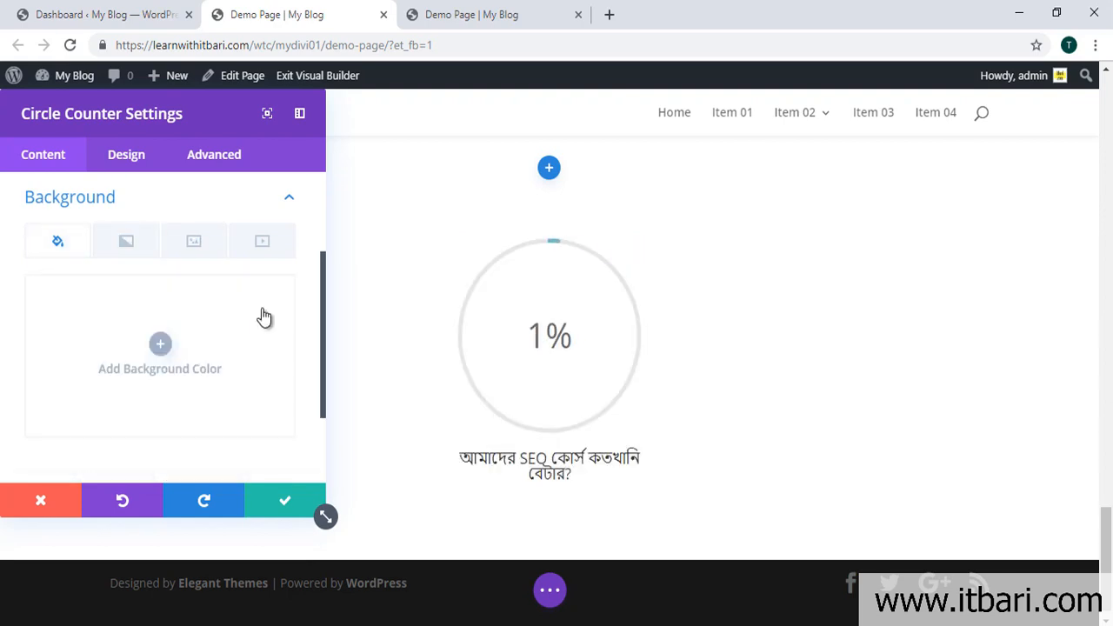
click(290, 198)
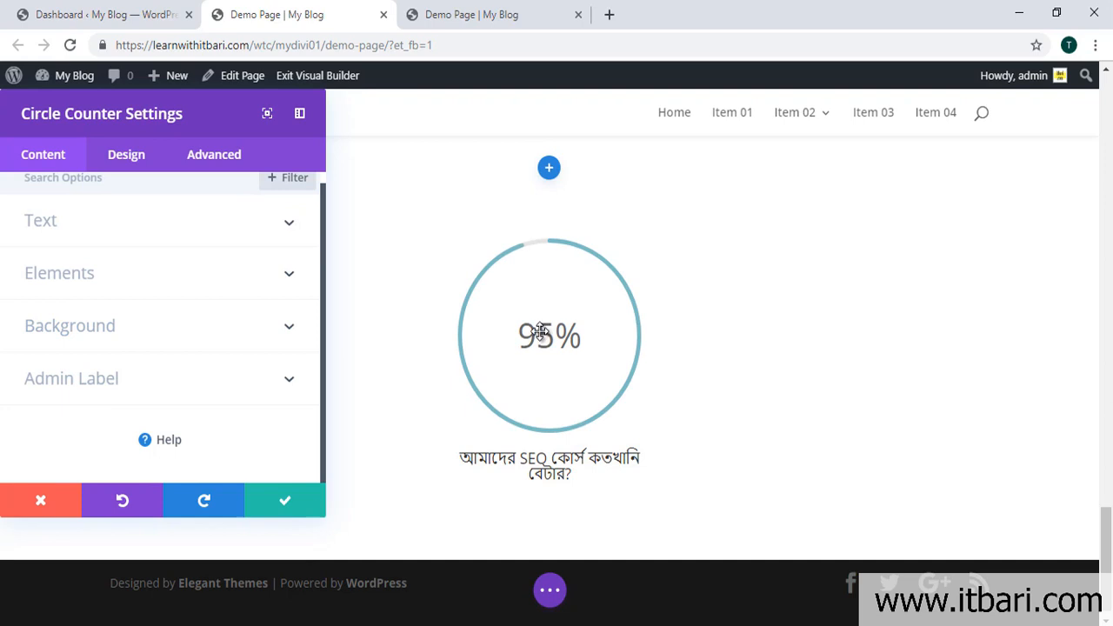
click(252, 381)
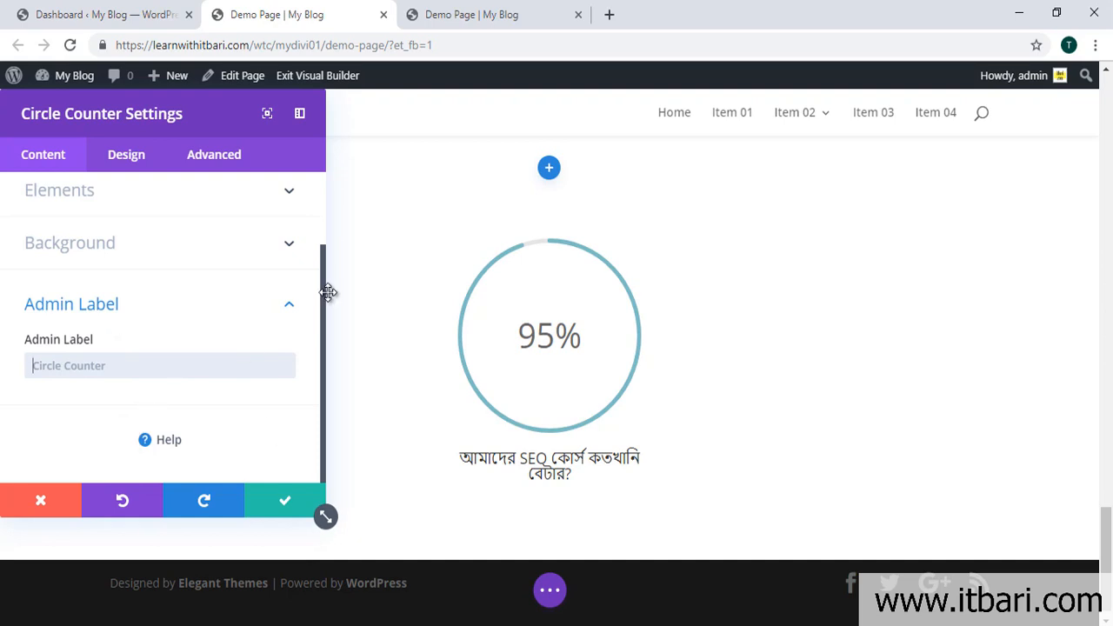
Step: Collapse the Admin Label options and switch to the circle counter's Design tab
scroll(600, 381, up, 1)
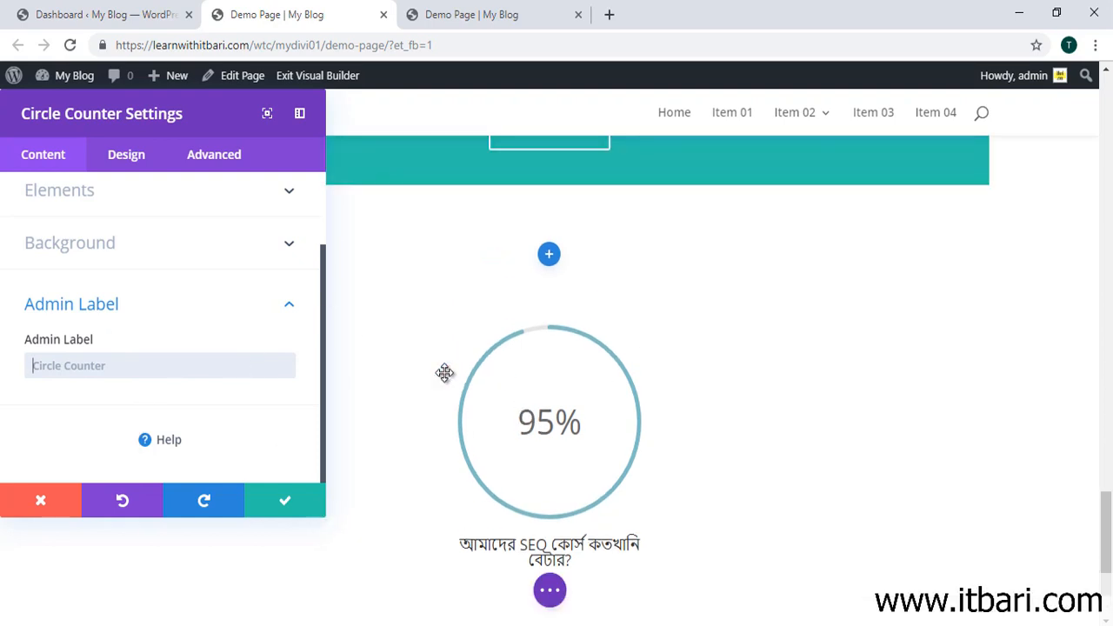
click(290, 304)
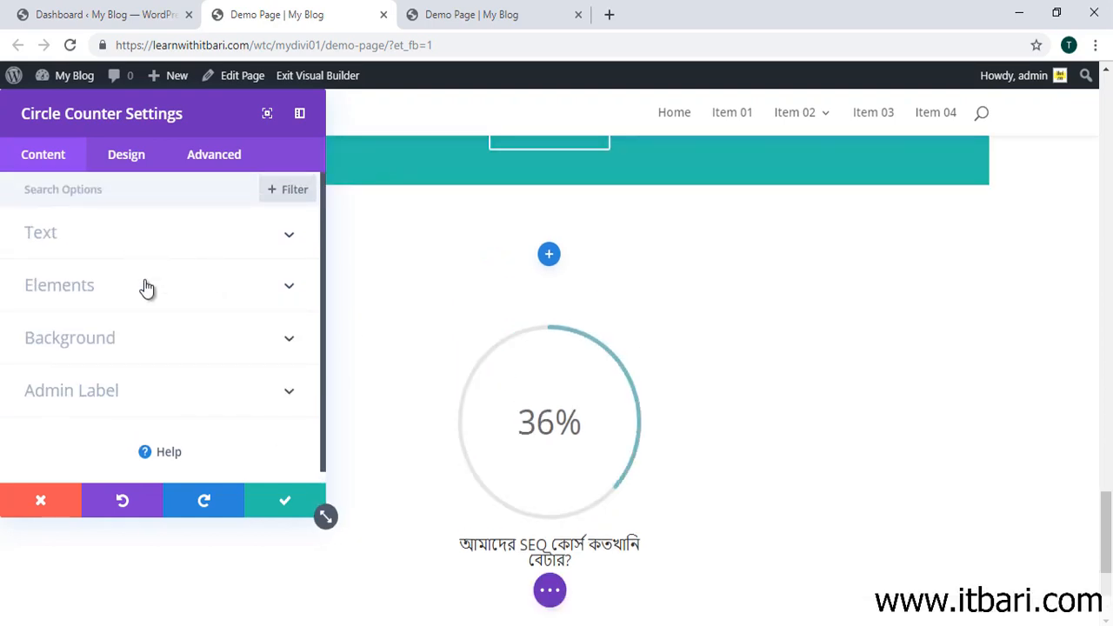
click(112, 162)
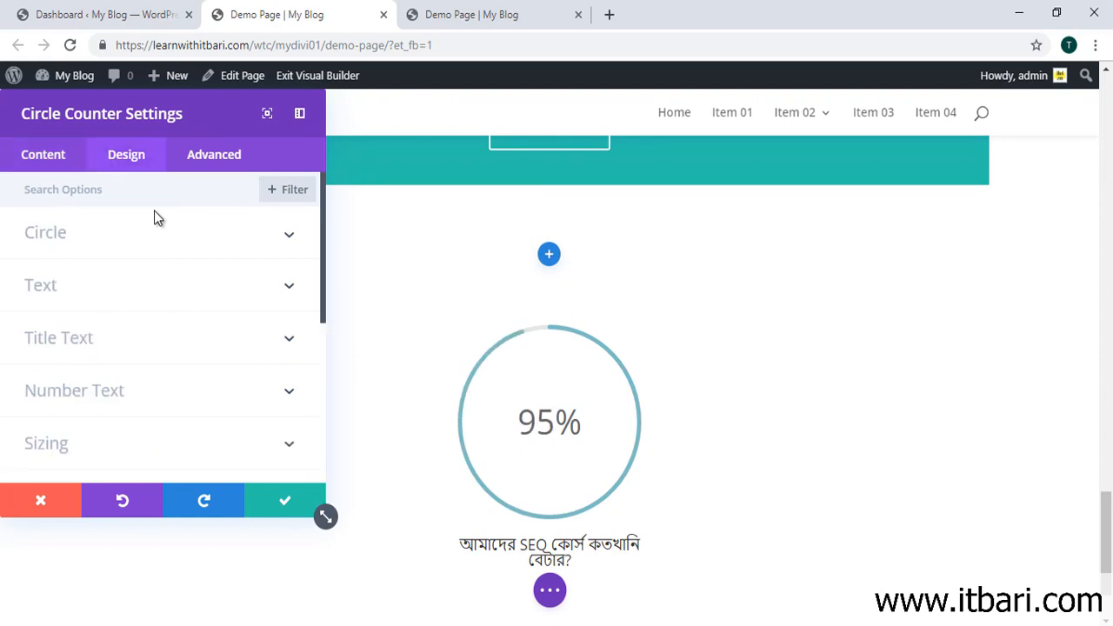
Step: Set the counter's bar background colour to red
click(292, 235)
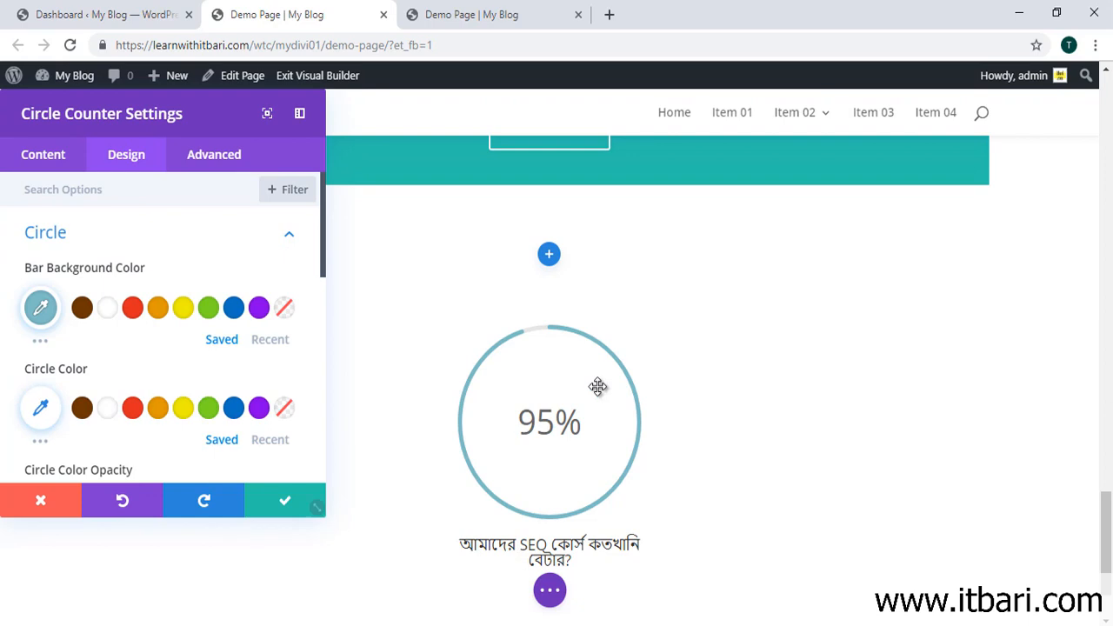
click(109, 313)
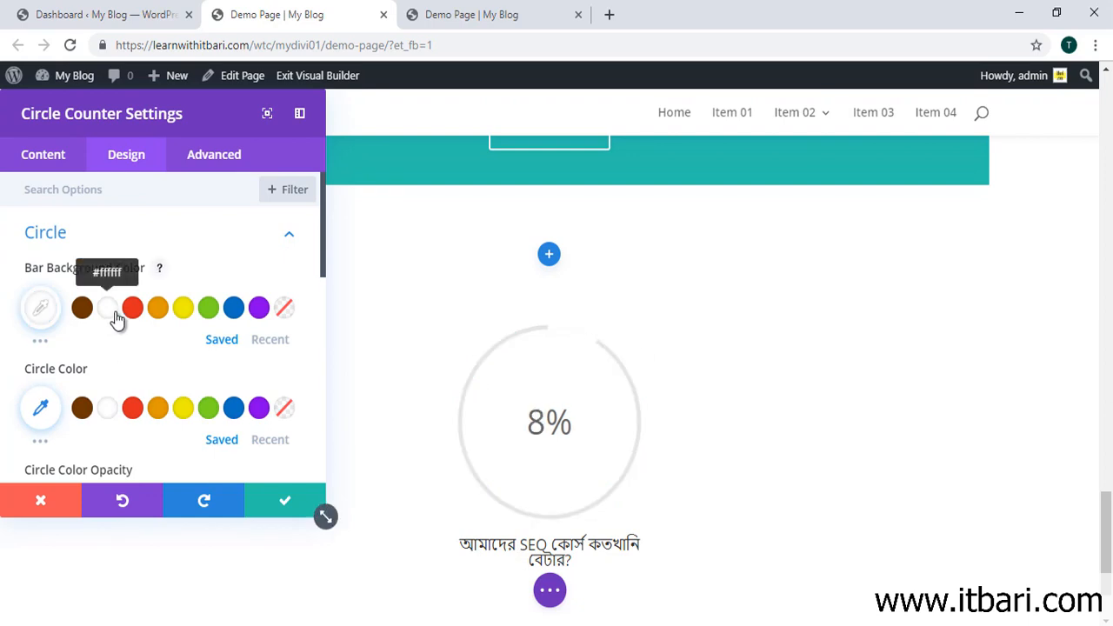
click(142, 318)
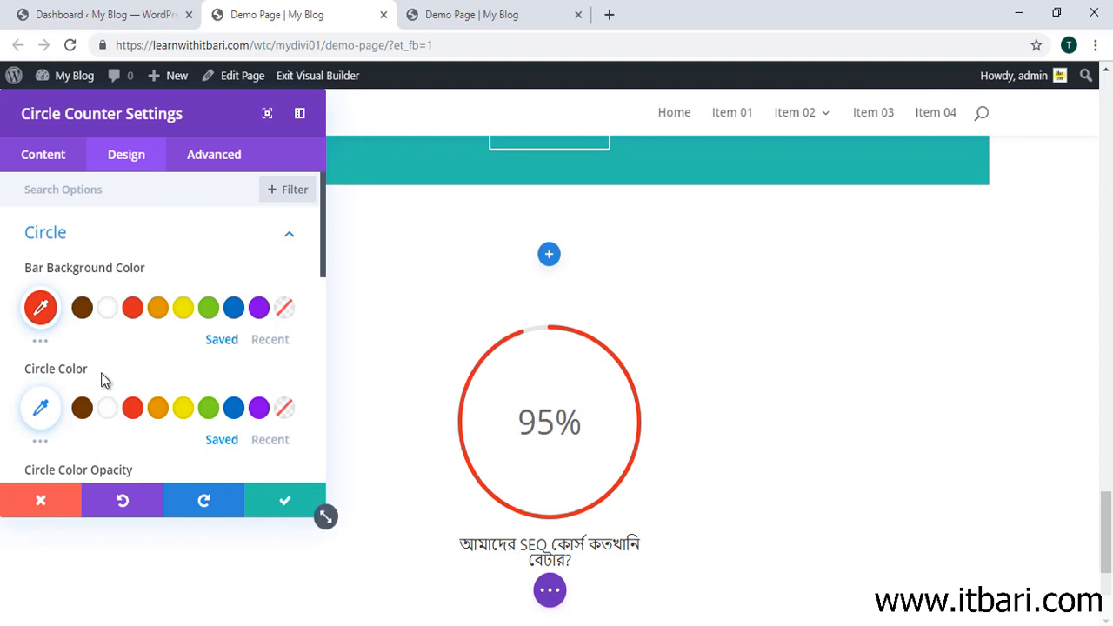
Step: Make the circle colour green at full opacity of 1
click(136, 410)
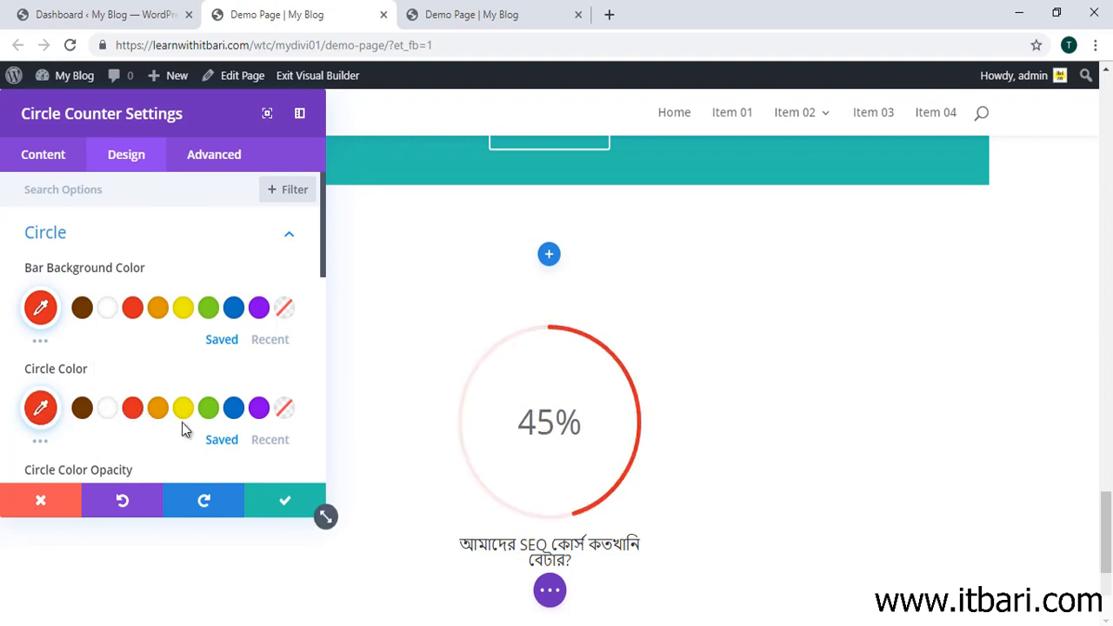
click(181, 409)
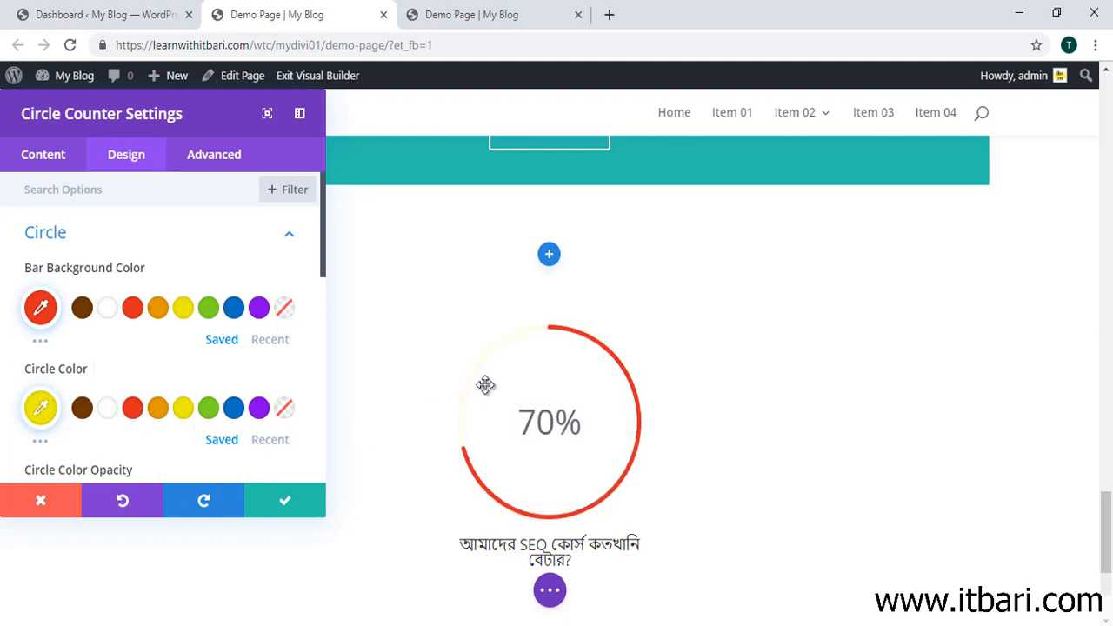
scroll(281, 427, down, 2)
click(209, 326)
scroll(82, 373, down, 1)
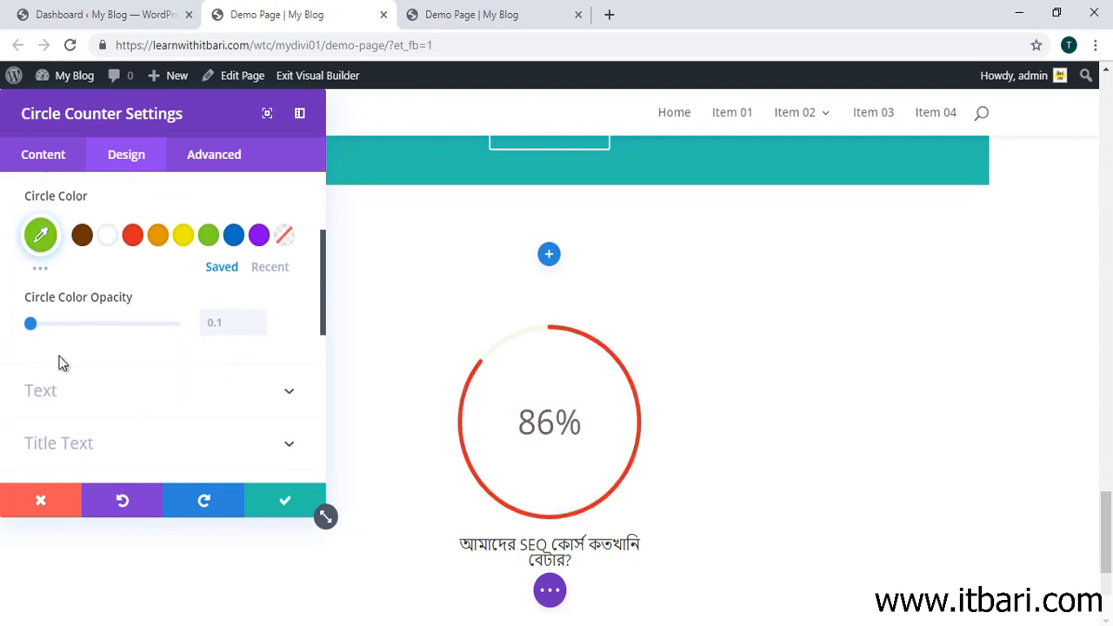
drag(31, 323, 208, 316)
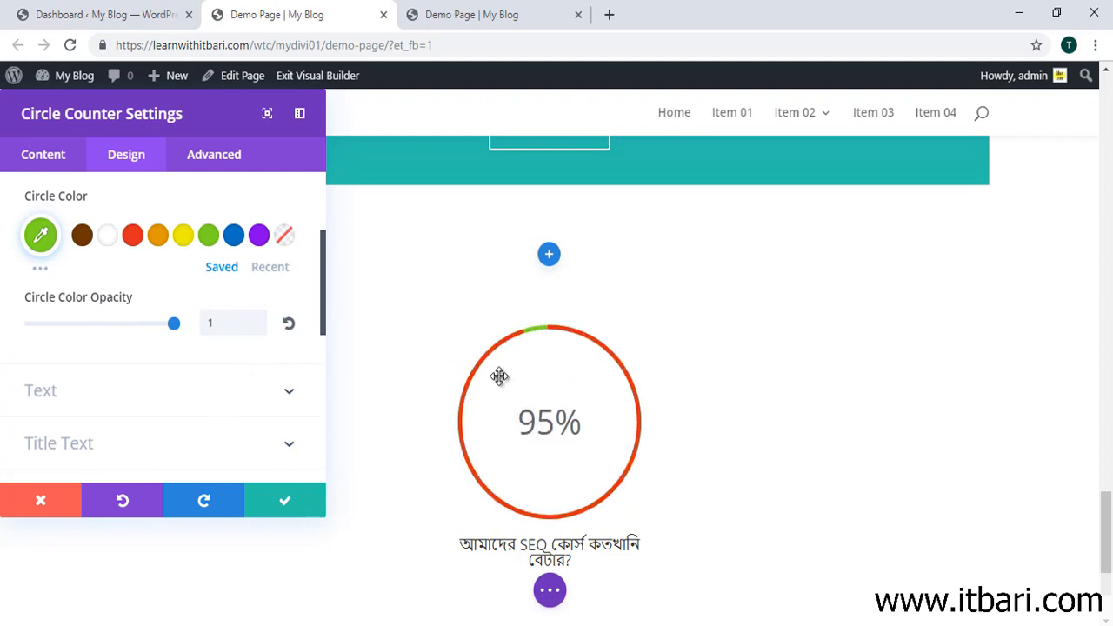
scroll(469, 362, up, 1)
scroll(472, 370, down, 1)
scroll(99, 331, up, 1)
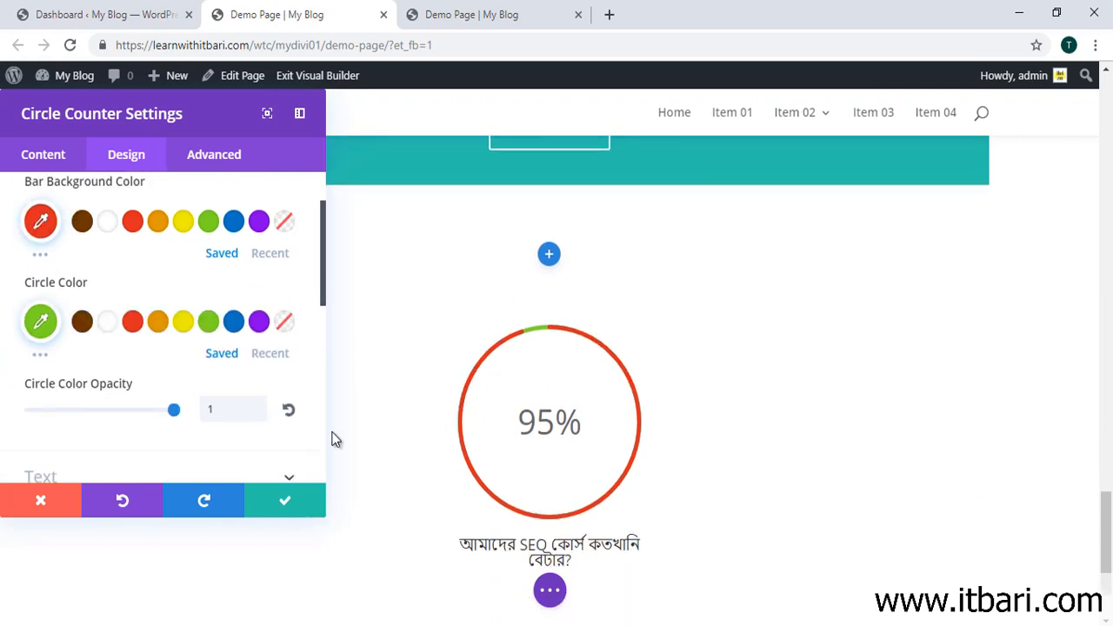
scroll(204, 341, down, 2)
Step: Keep the counter's text orientation centred after trying right alignment
click(295, 302)
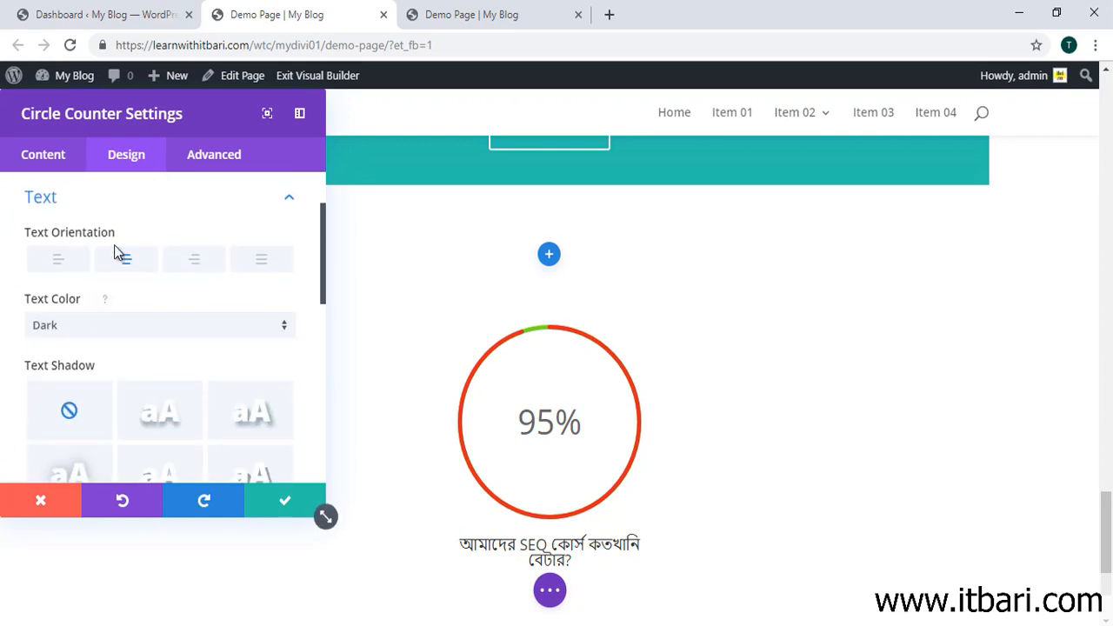
click(178, 262)
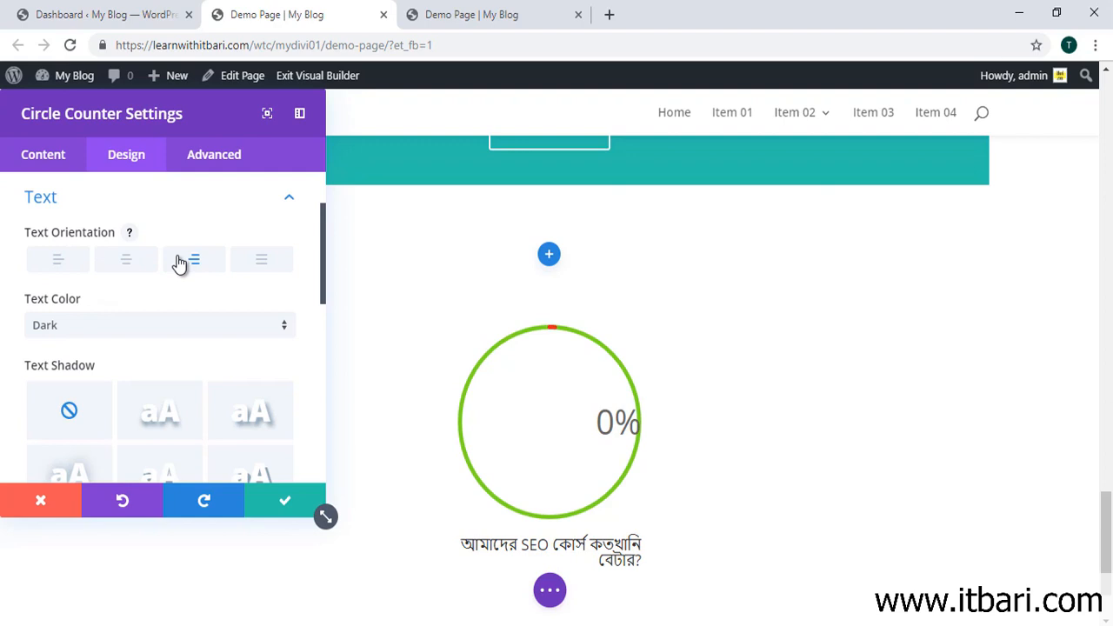
click(136, 271)
scroll(203, 353, down, 3)
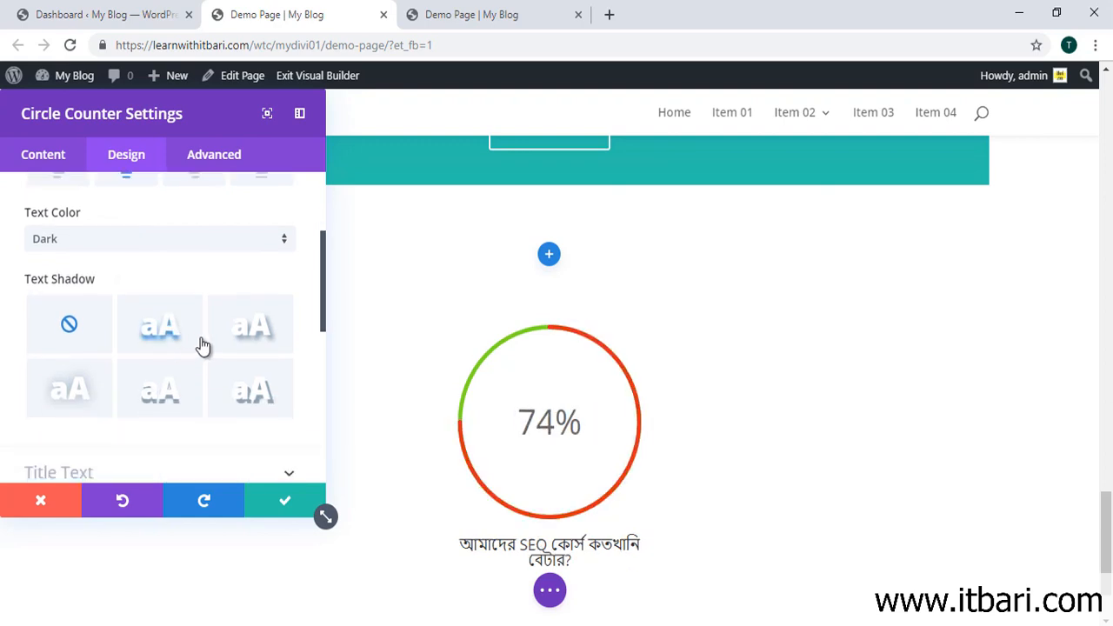
Step: Set the counter title size to 22px and its line height to 1.5em
click(293, 308)
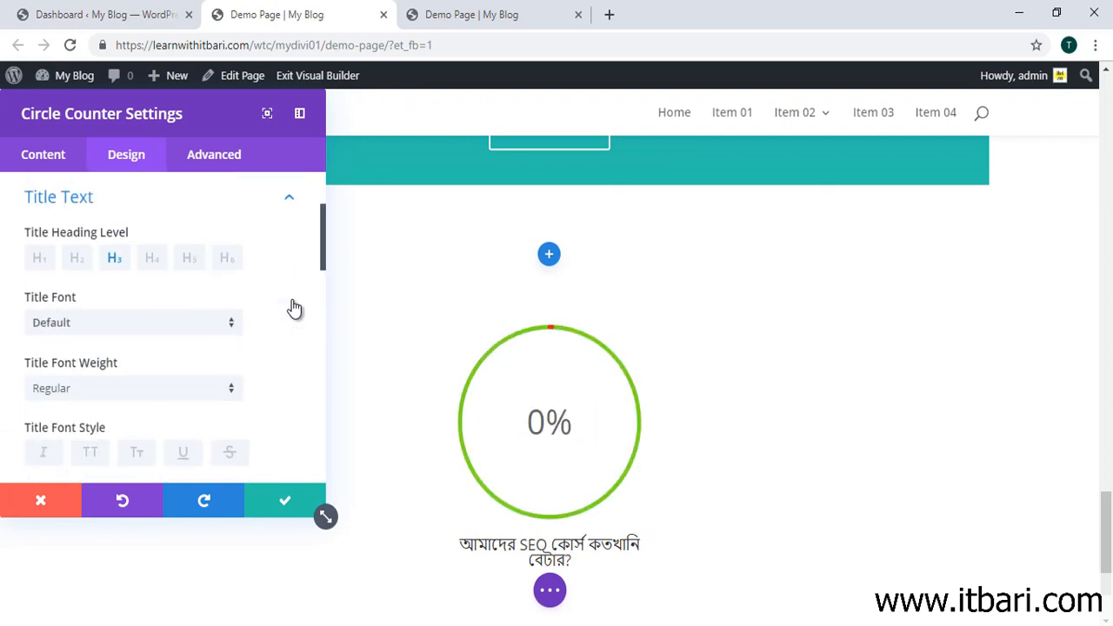
scroll(148, 386, down, 4)
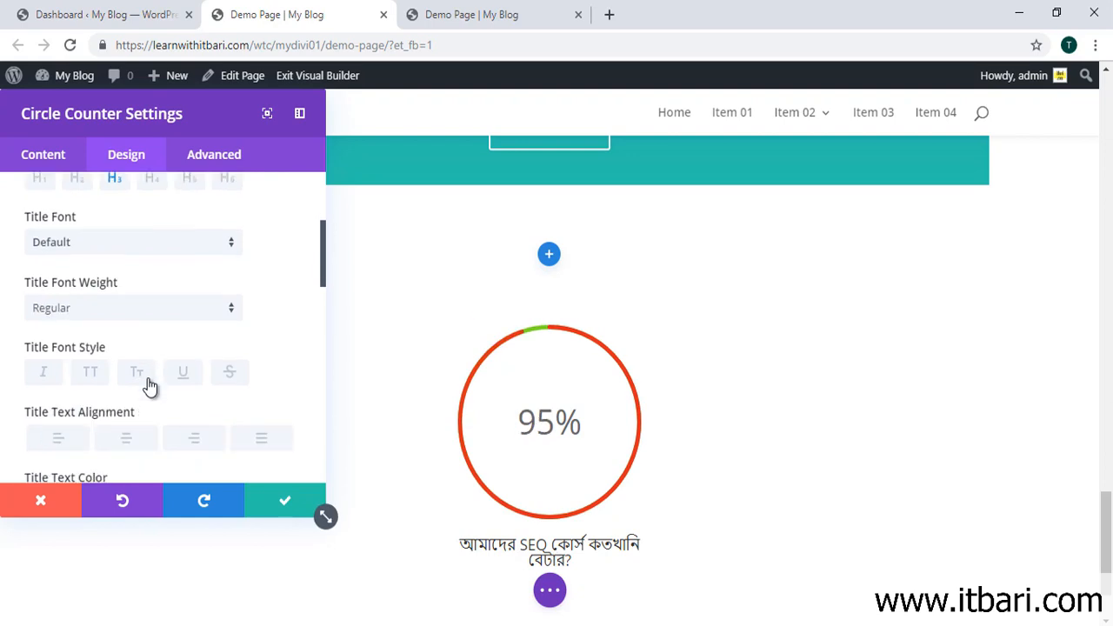
scroll(74, 409, down, 1)
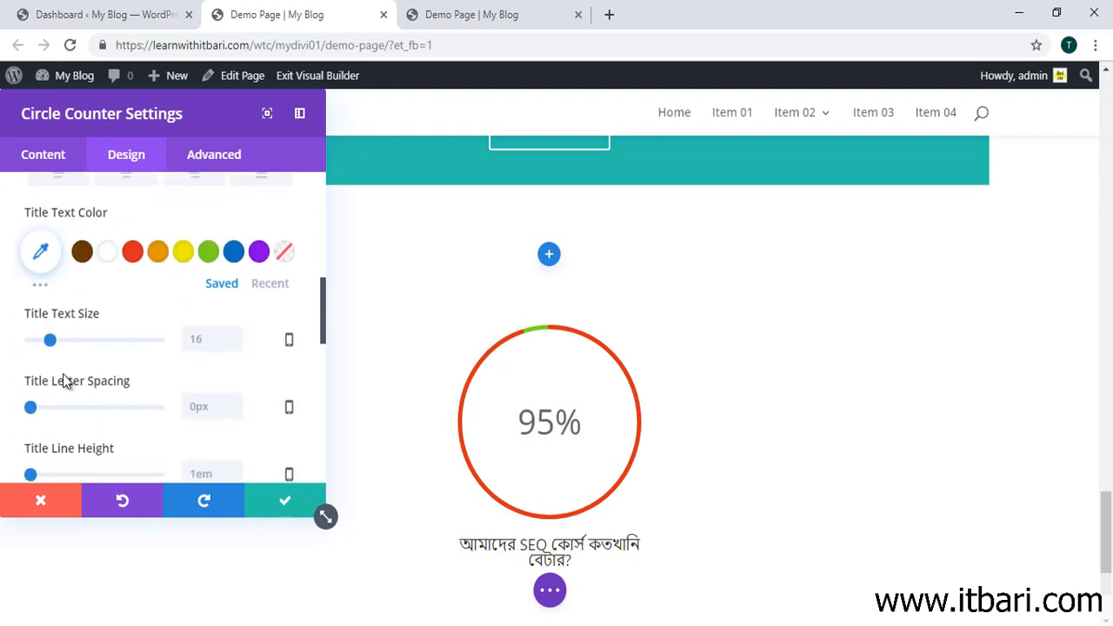
drag(48, 341, 58, 347)
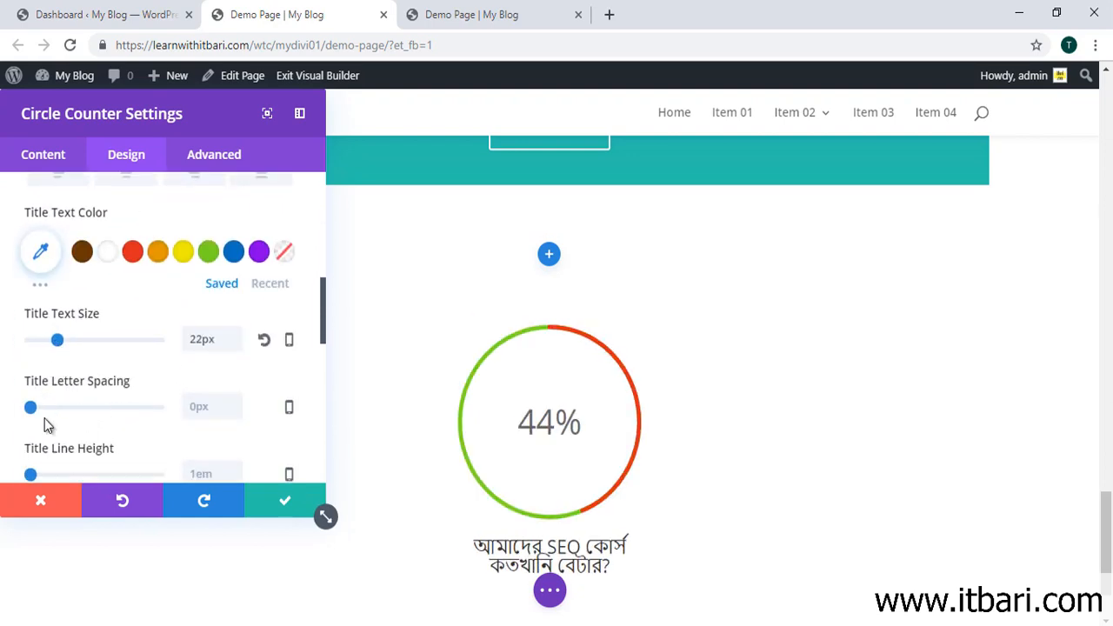
drag(30, 407, 62, 390)
scroll(92, 393, down, 1)
scroll(185, 343, down, 2)
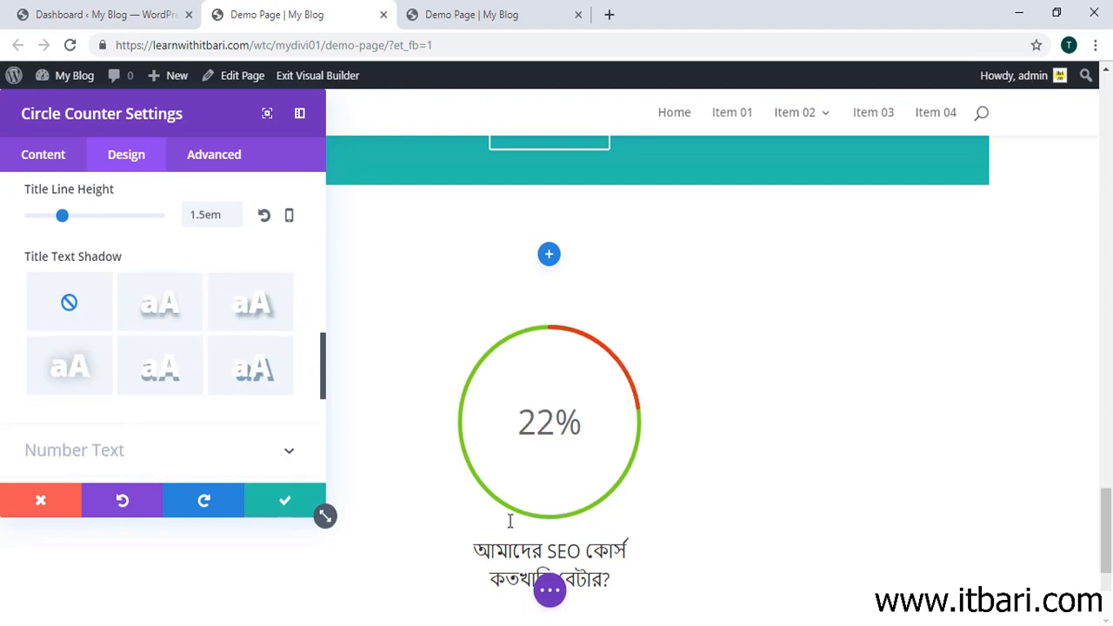
scroll(355, 418, down, 3)
scroll(157, 461, down, 1)
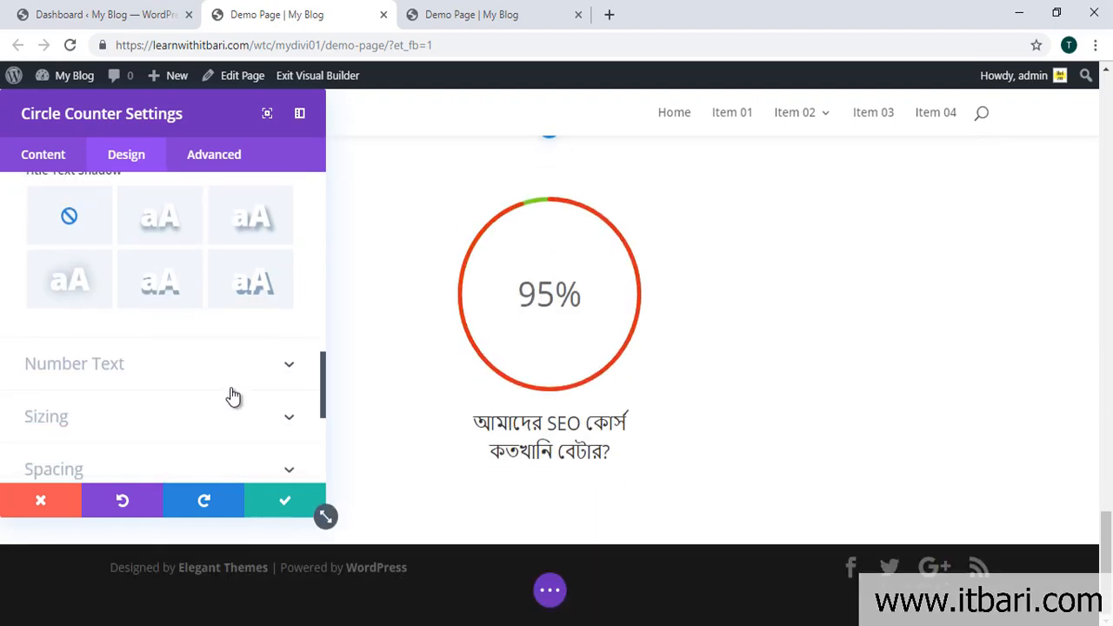
Step: Make the counter's percentage number red (#e02b20)
click(290, 366)
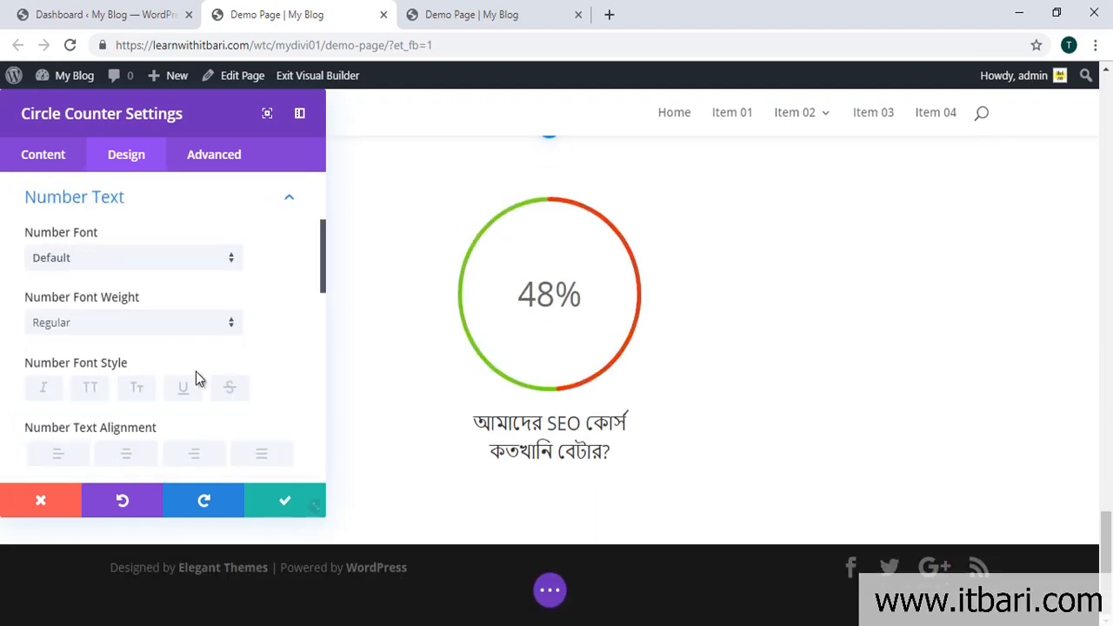
scroll(131, 391, down, 3)
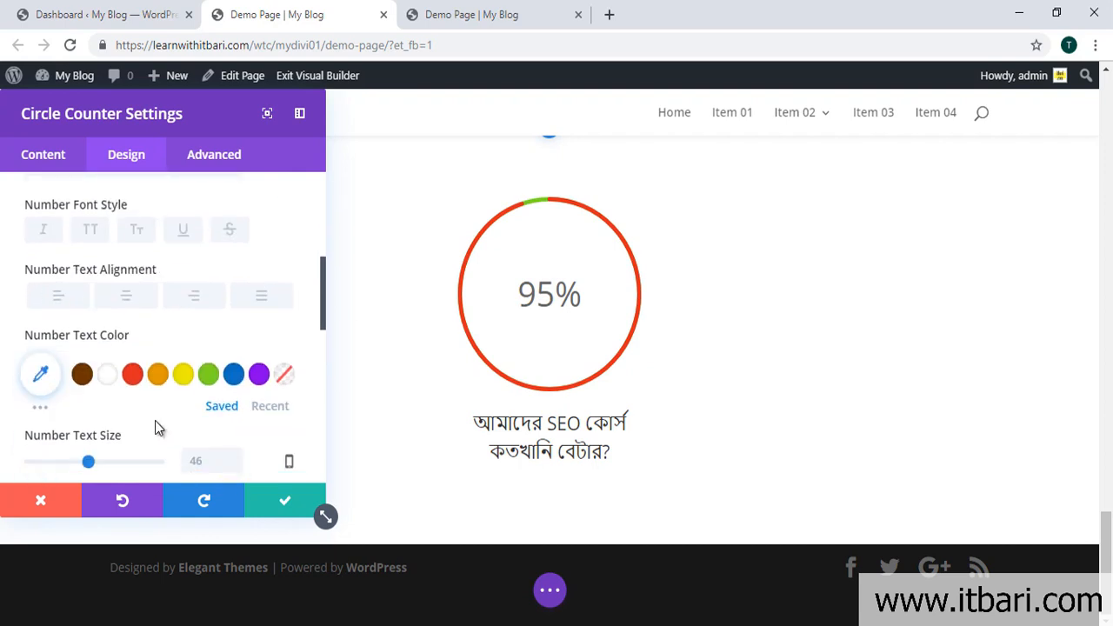
click(82, 361)
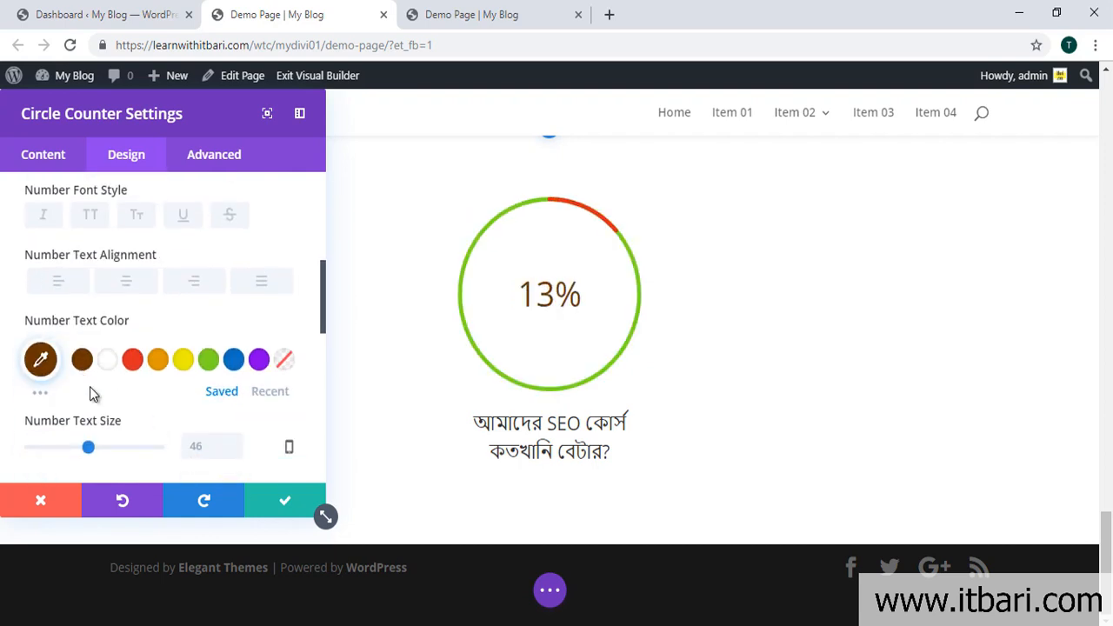
click(132, 365)
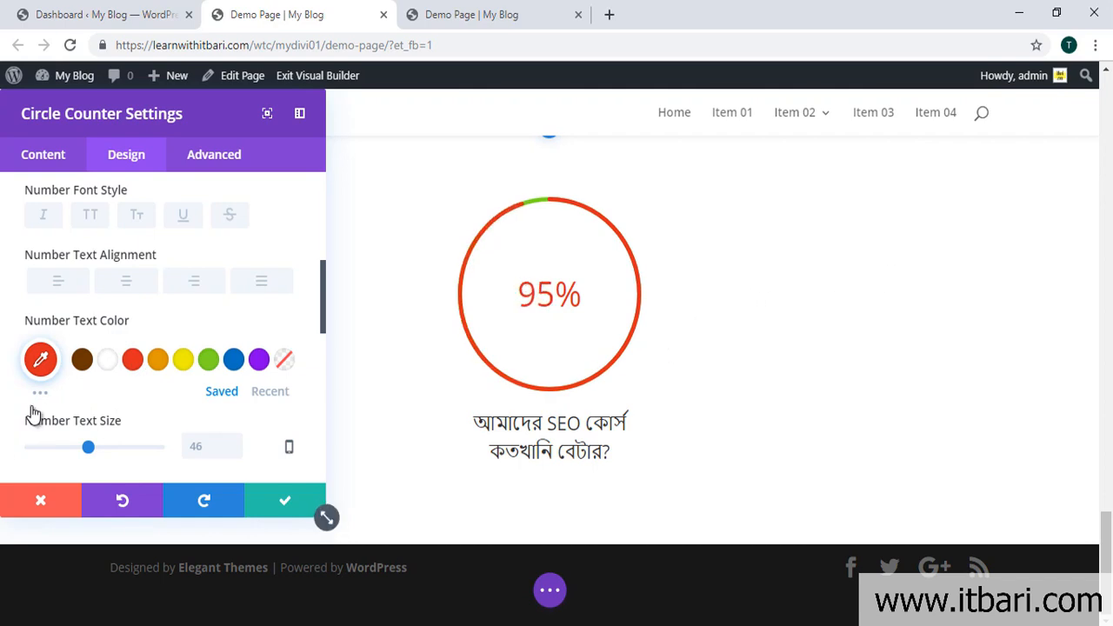
scroll(154, 397, down, 3)
scroll(165, 400, down, 5)
scroll(189, 410, down, 1)
Step: Review the counter's border options, then save and close its settings
click(286, 254)
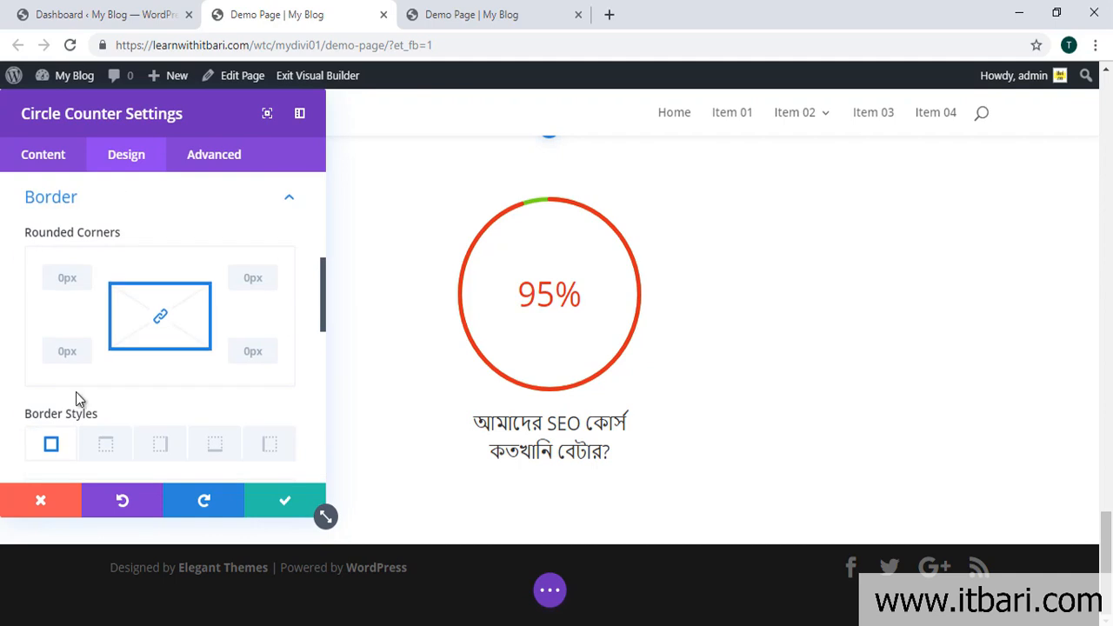
scroll(210, 341, down, 6)
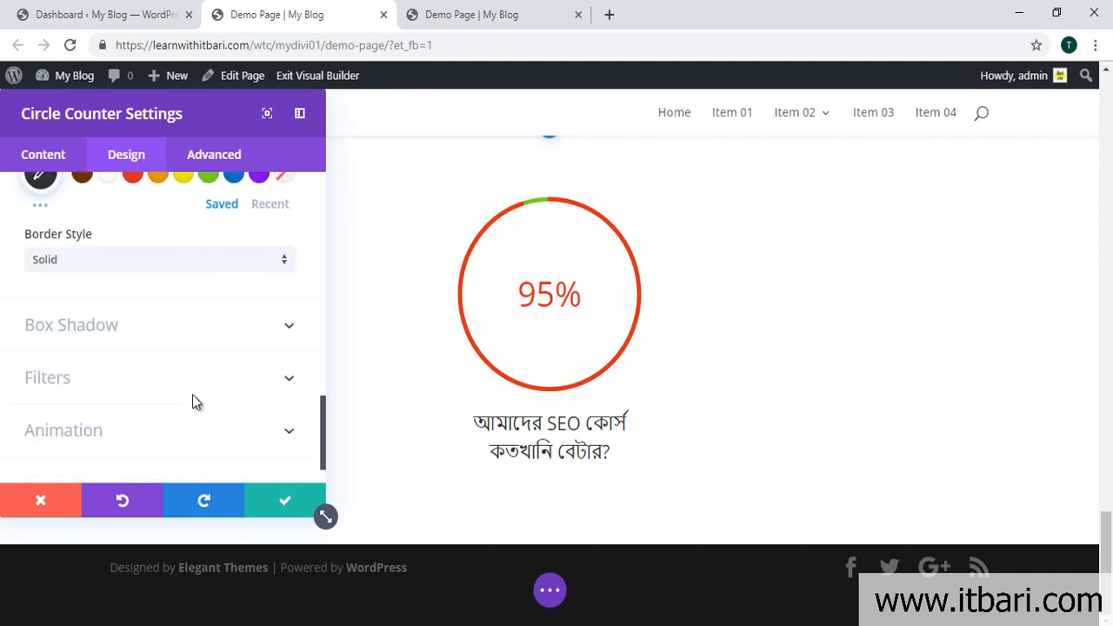
scroll(277, 367, up, 2)
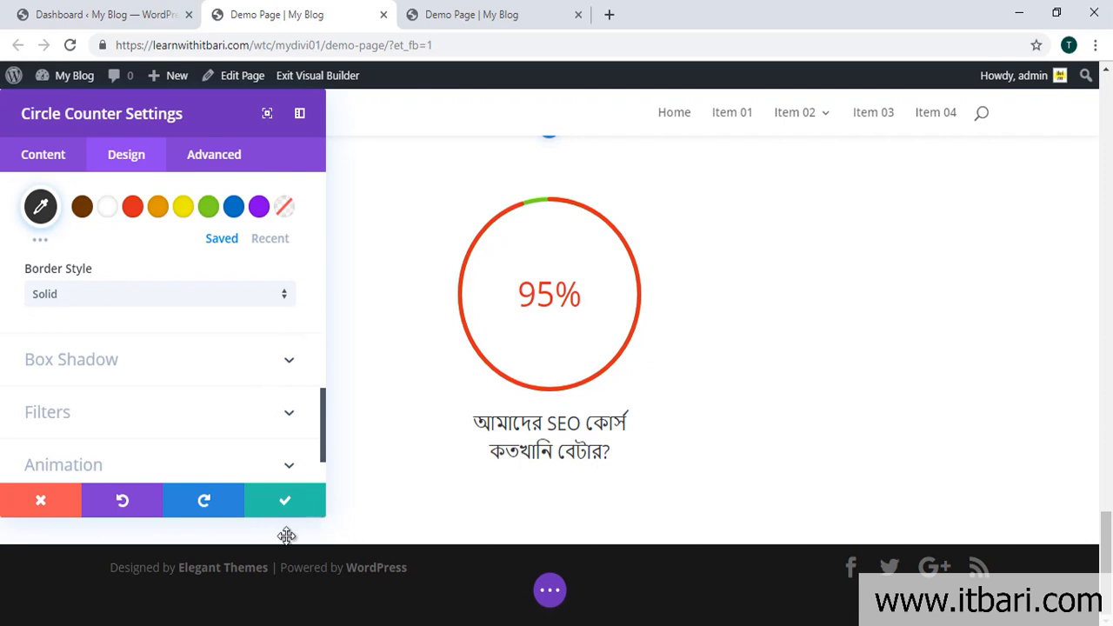
click(279, 502)
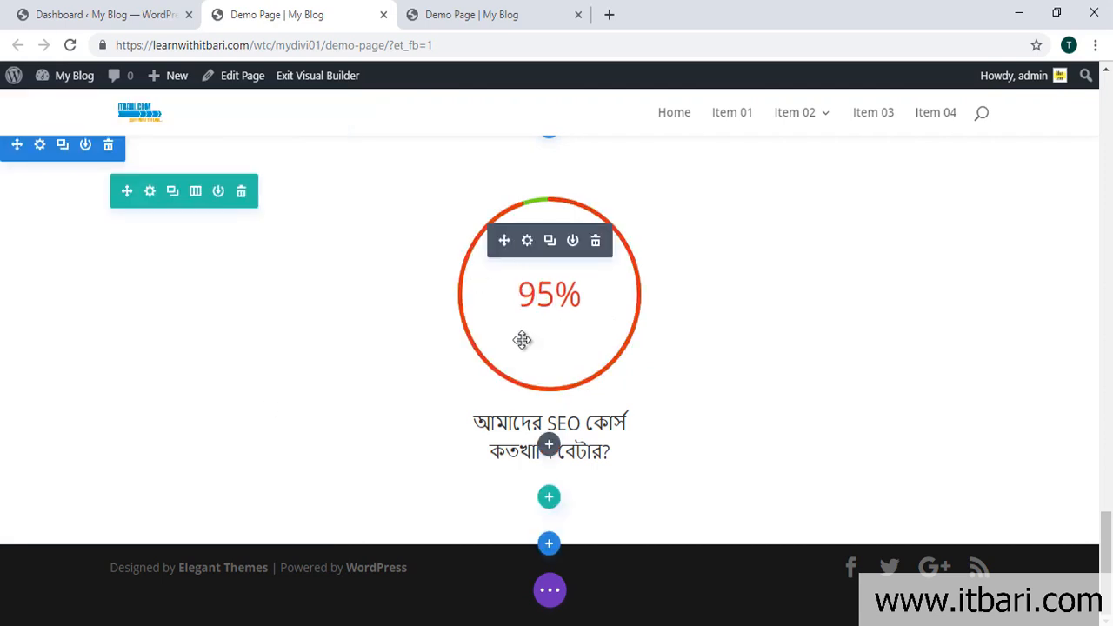
scroll(522, 341, up, 1)
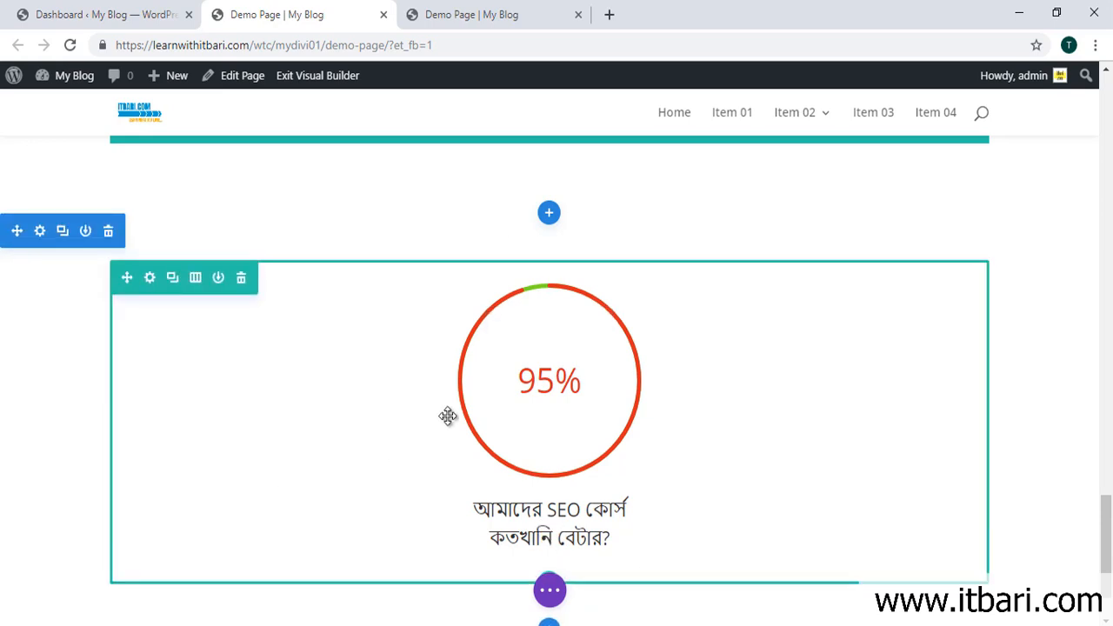
mouse_move(537, 339)
mouse_move(95, 257)
mouse_down()
mouse_move(539, 426)
mouse_move(1054, 516)
mouse_move(1044, 602)
mouse_up()
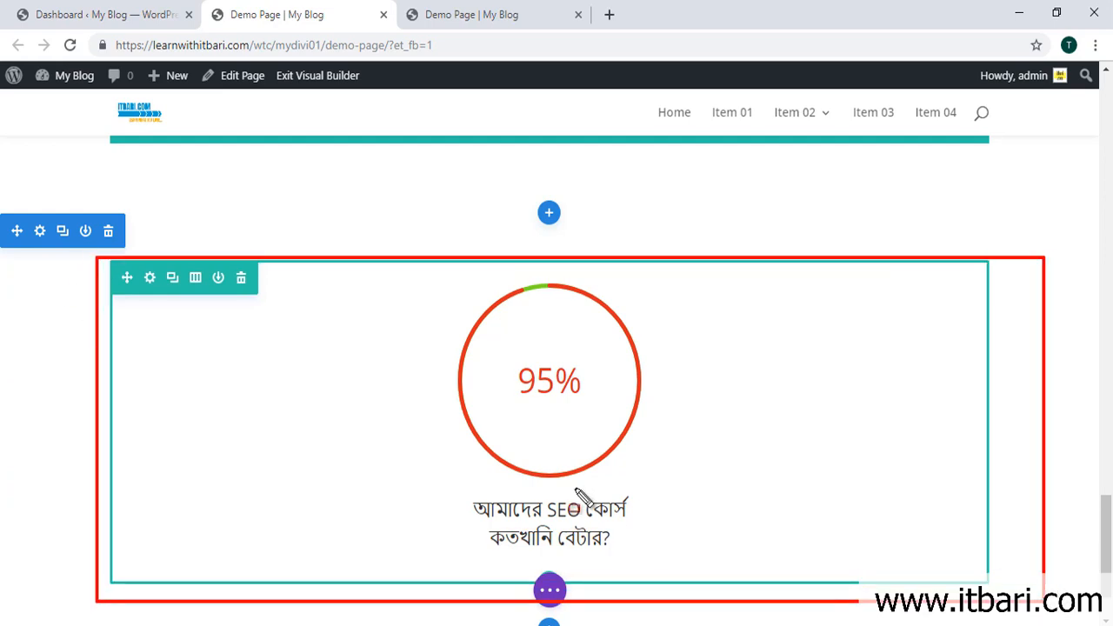
drag(111, 268, 435, 554)
drag(465, 264, 726, 553)
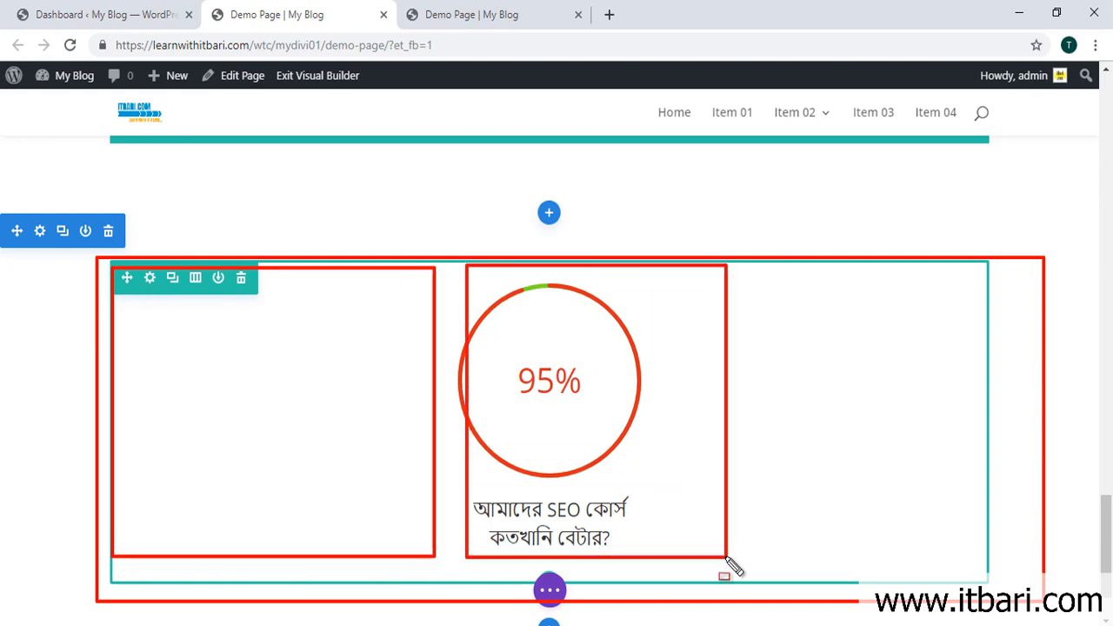
mouse_move(759, 279)
mouse_down()
mouse_move(993, 518)
mouse_move(981, 566)
mouse_up()
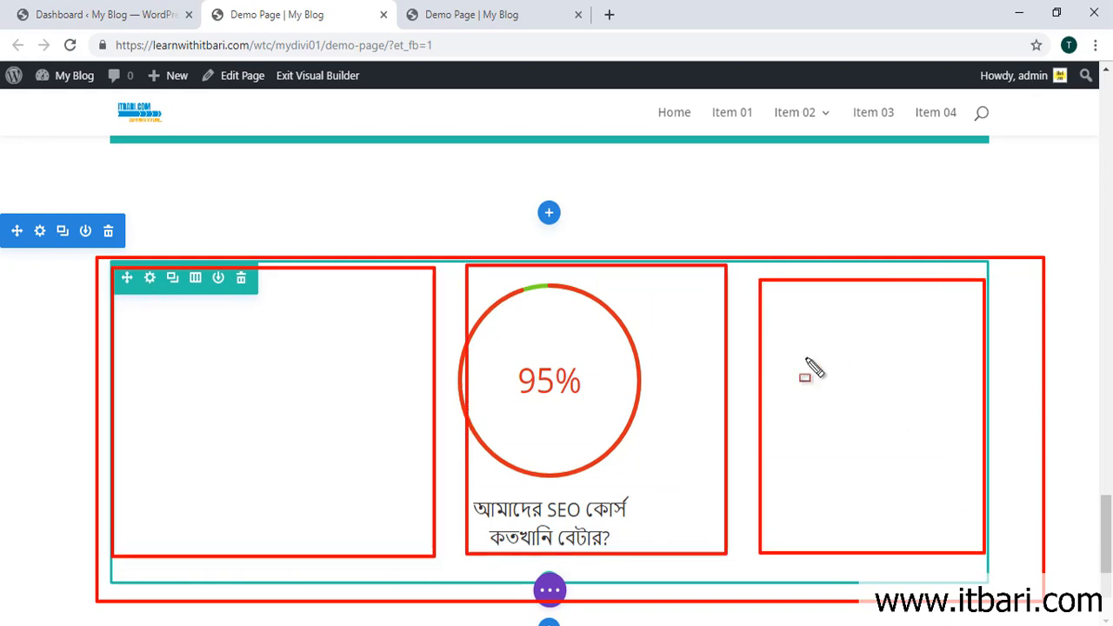
key(Escape)
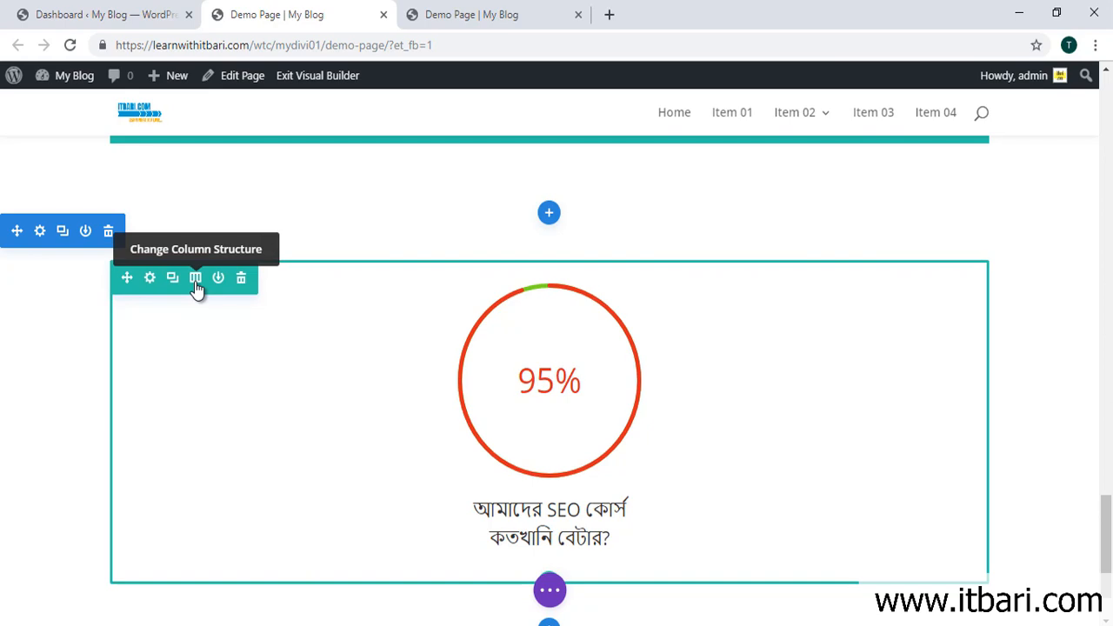
Step: Change the counter row to three equal columns, leaving the 95% counter in the first column
click(196, 279)
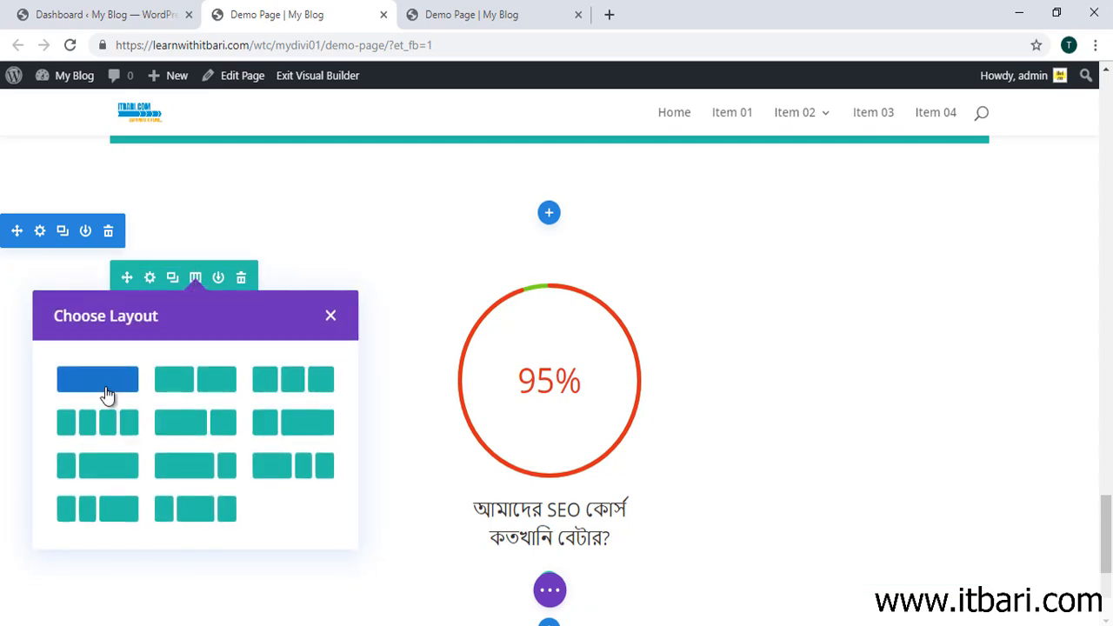
click(283, 389)
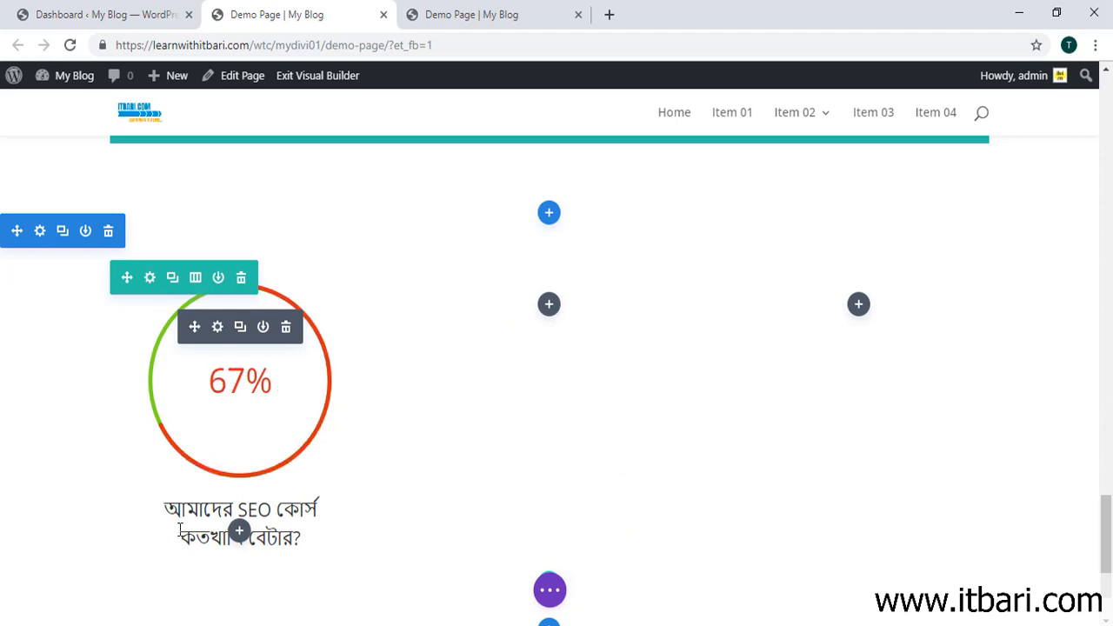
scroll(496, 402, down, 1)
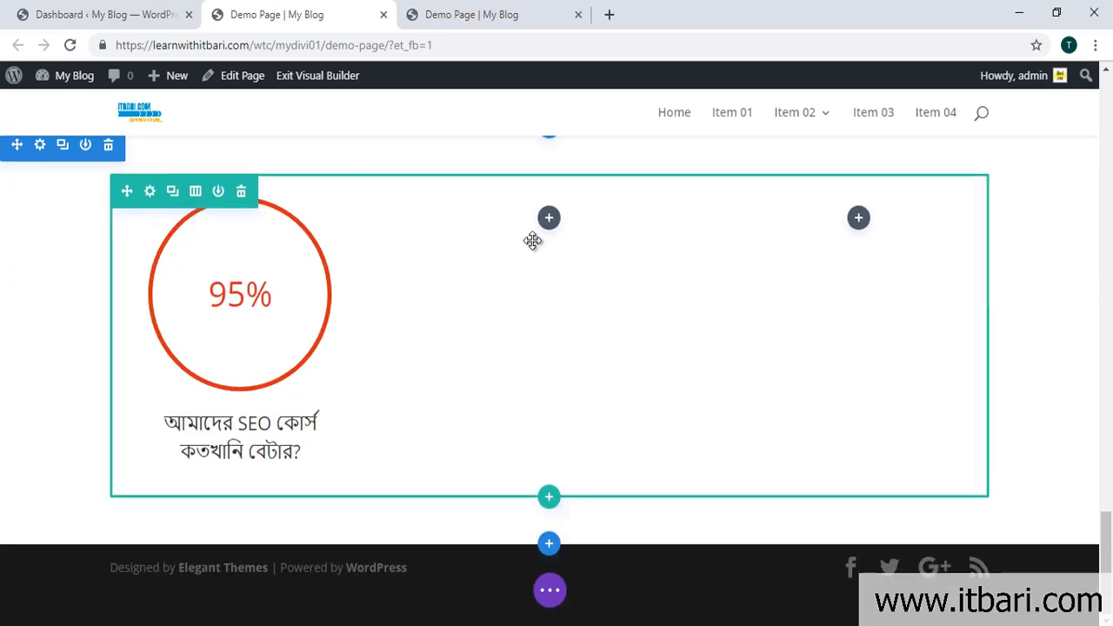
Step: Duplicate the 95% circle counter with its Bengali title
mouse_move(286, 256)
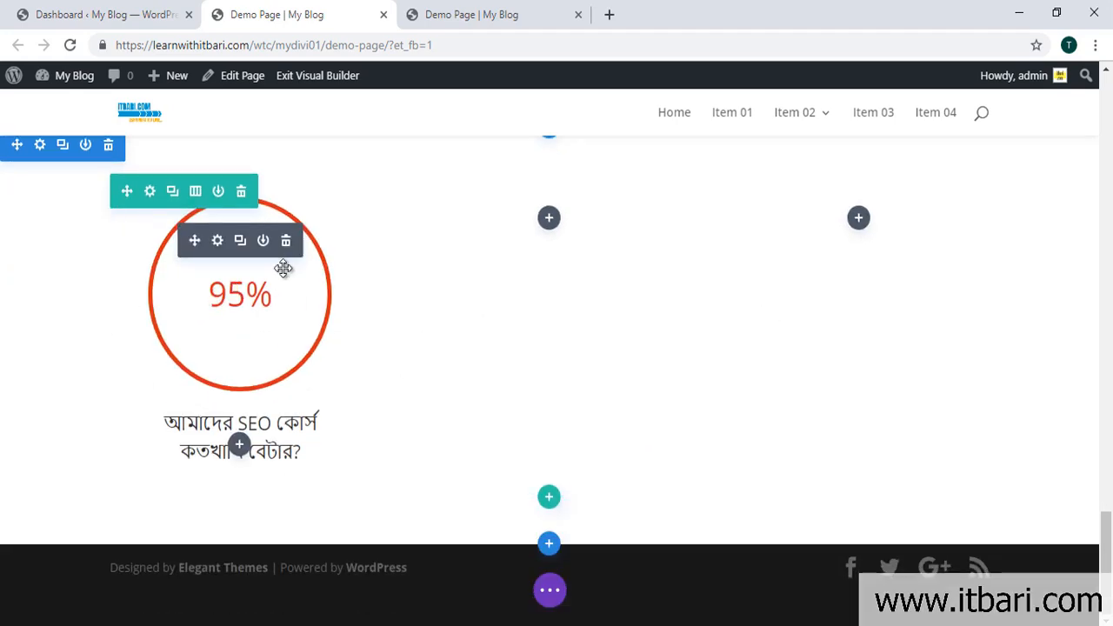
click(241, 246)
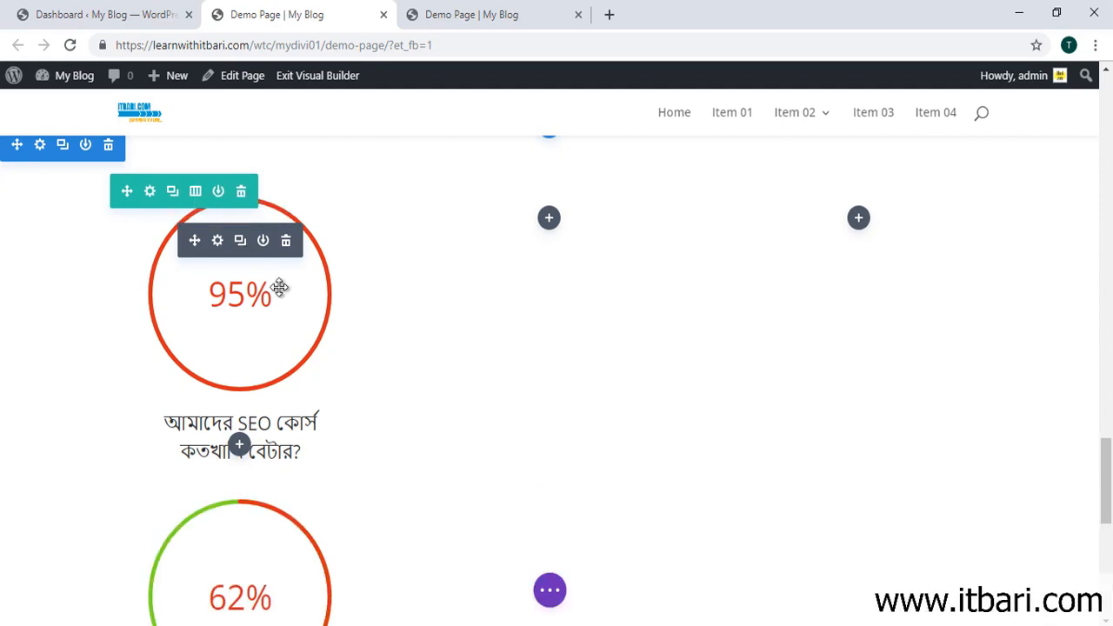
scroll(351, 374, down, 3)
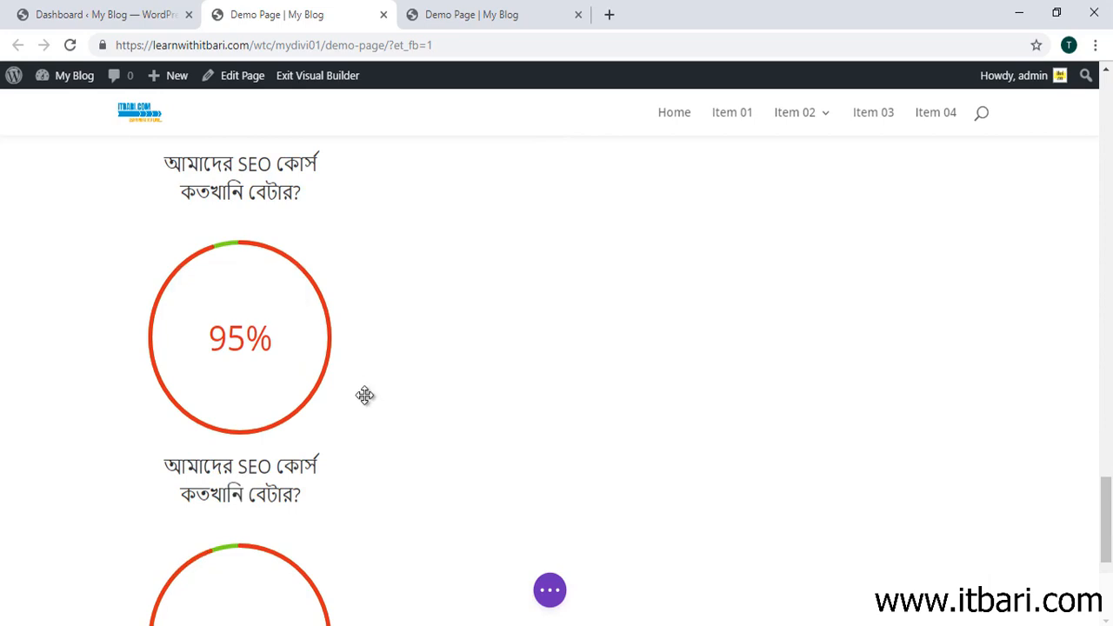
scroll(192, 424, up, 1)
scroll(191, 424, up, 2)
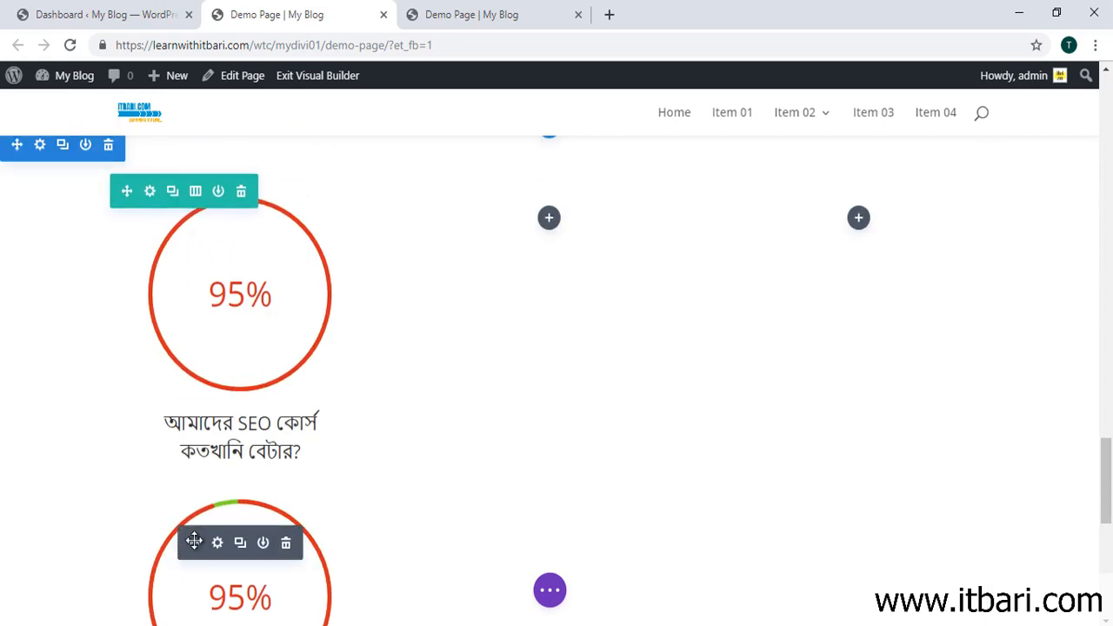
Step: Move the counter copies into the middle and right columns
drag(197, 543, 592, 212)
drag(592, 212, 574, 260)
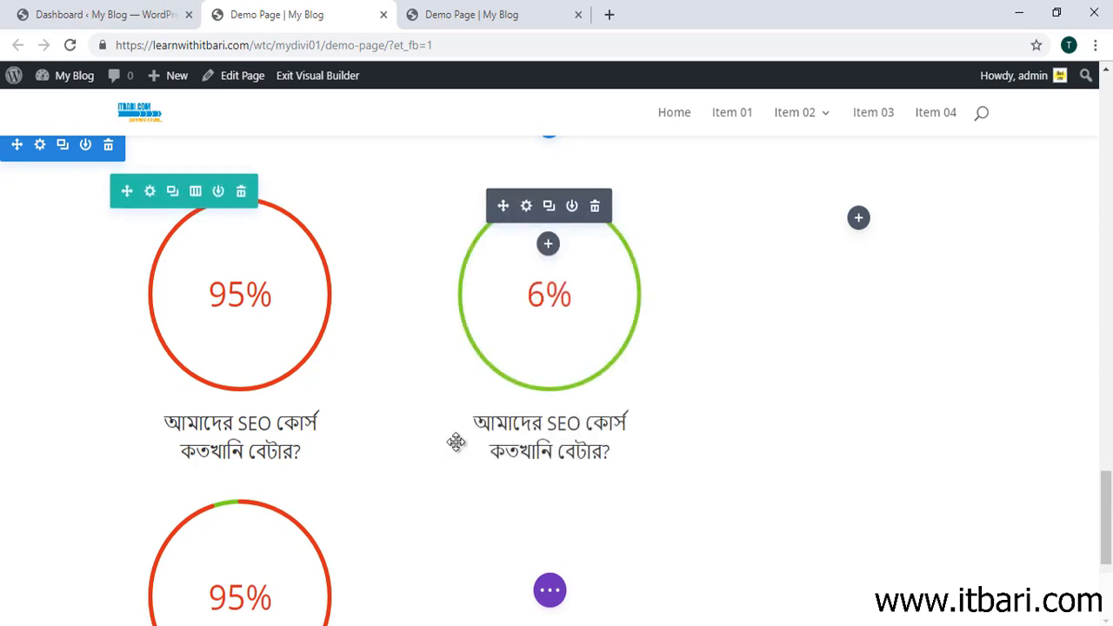
drag(213, 546, 900, 218)
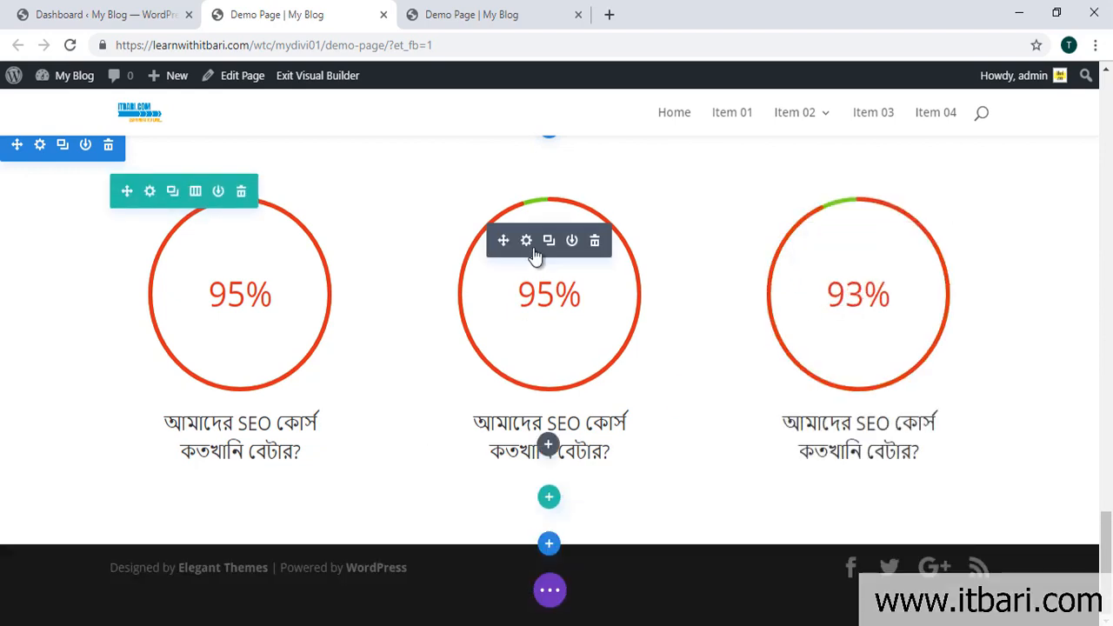
Step: Change the middle counter's number from 95 to 90 and save
click(526, 241)
double_click(39, 359)
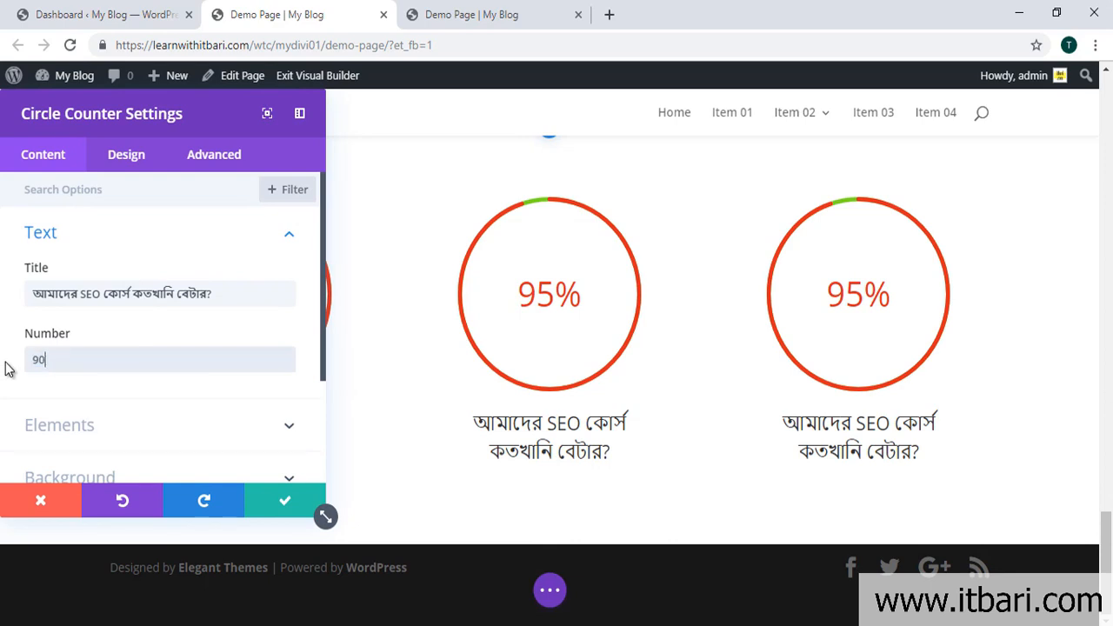
text(90)
click(285, 499)
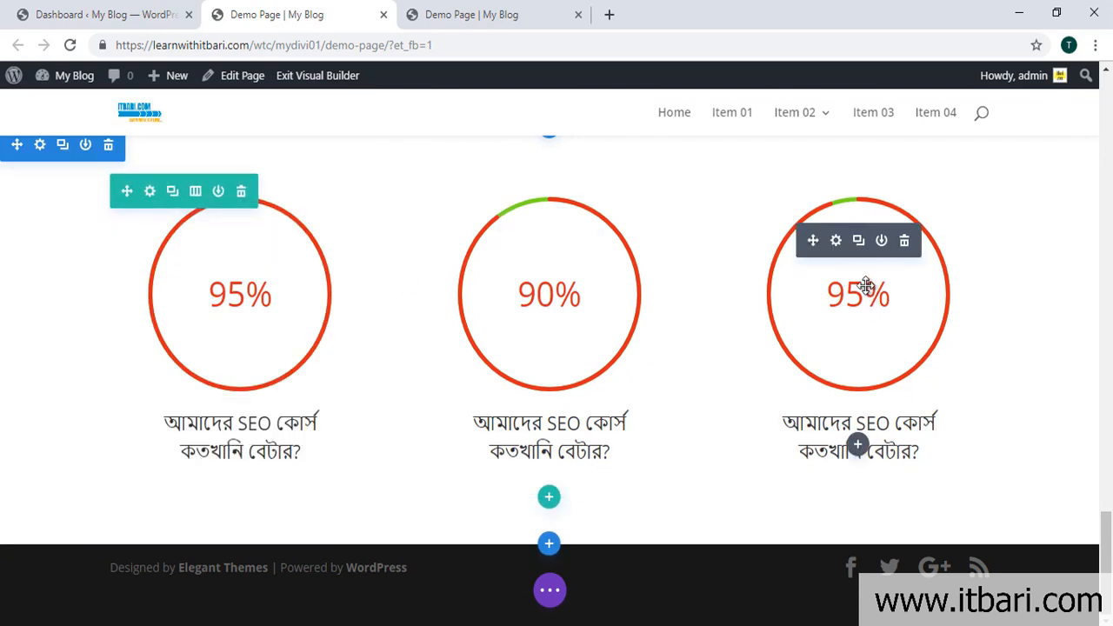
Step: Change the right counter's number to 85 and save
click(835, 241)
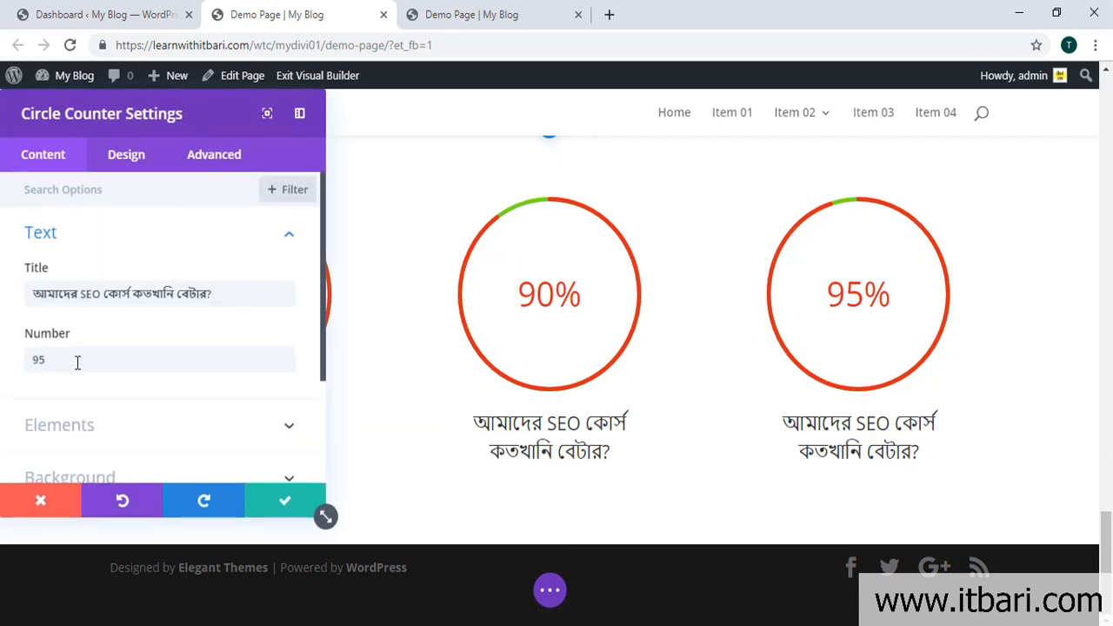
text(85)
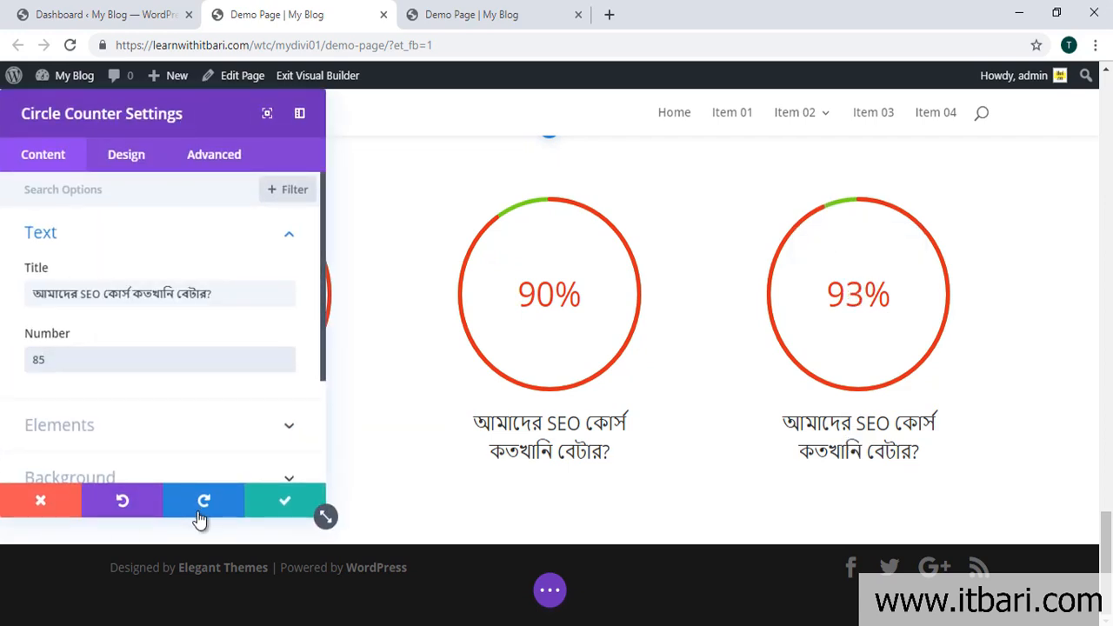
click(288, 502)
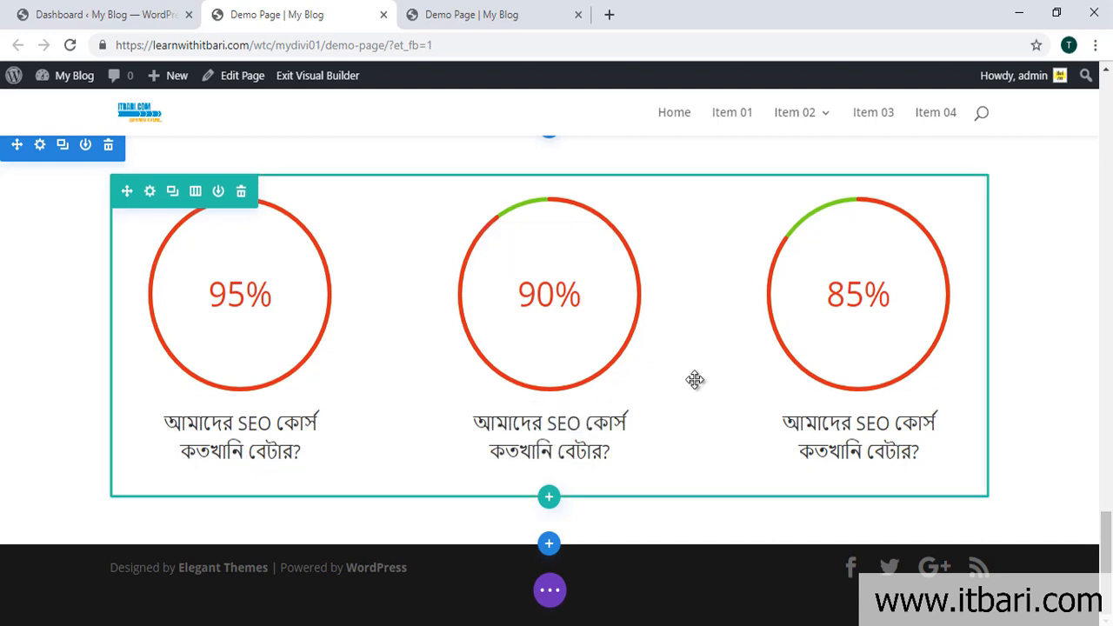
Step: Drag the counter section's bottom padding handle down from 54px to about 172px
scroll(708, 384, up, 1)
scroll(708, 384, down, 1)
scroll(708, 383, up, 1)
scroll(839, 390, up, 2)
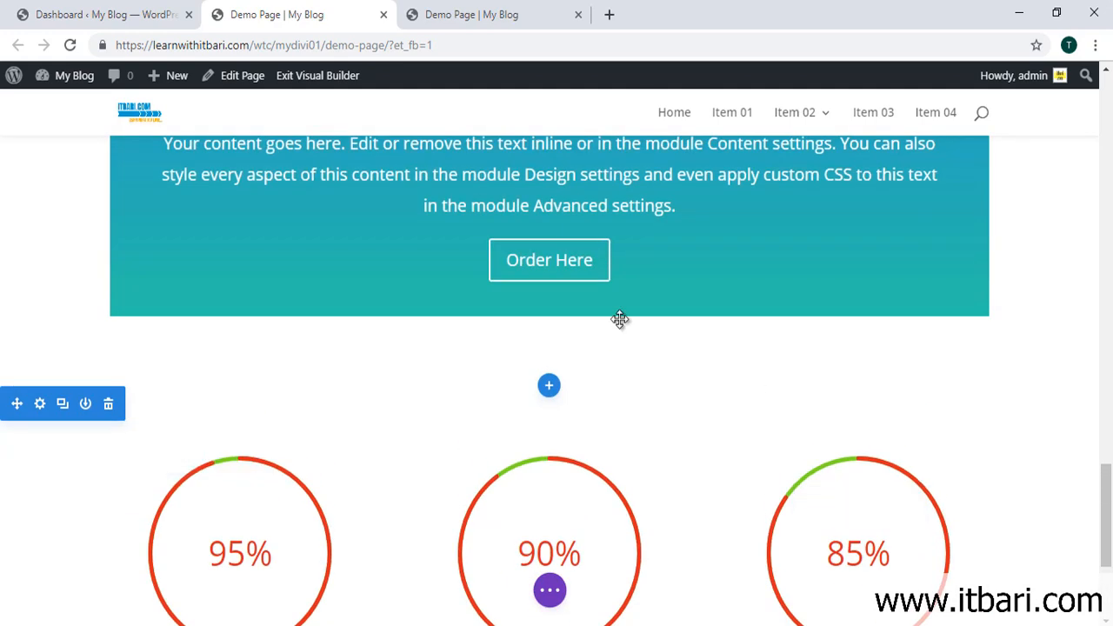
scroll(769, 382, up, 2)
scroll(611, 353, up, 4)
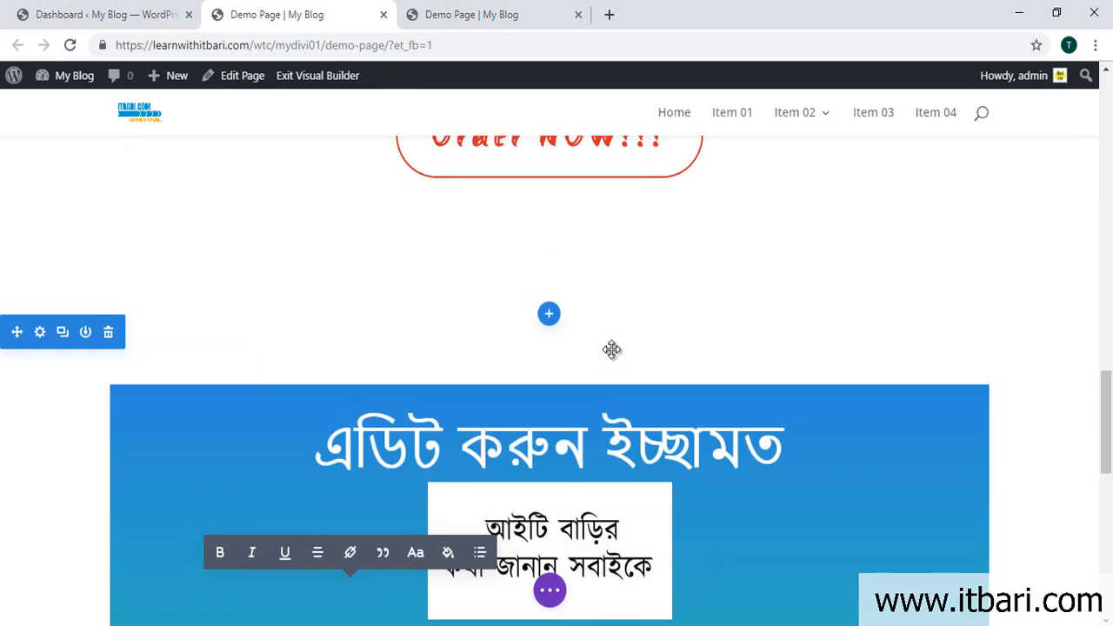
scroll(611, 348, down, 6)
scroll(612, 339, up, 3)
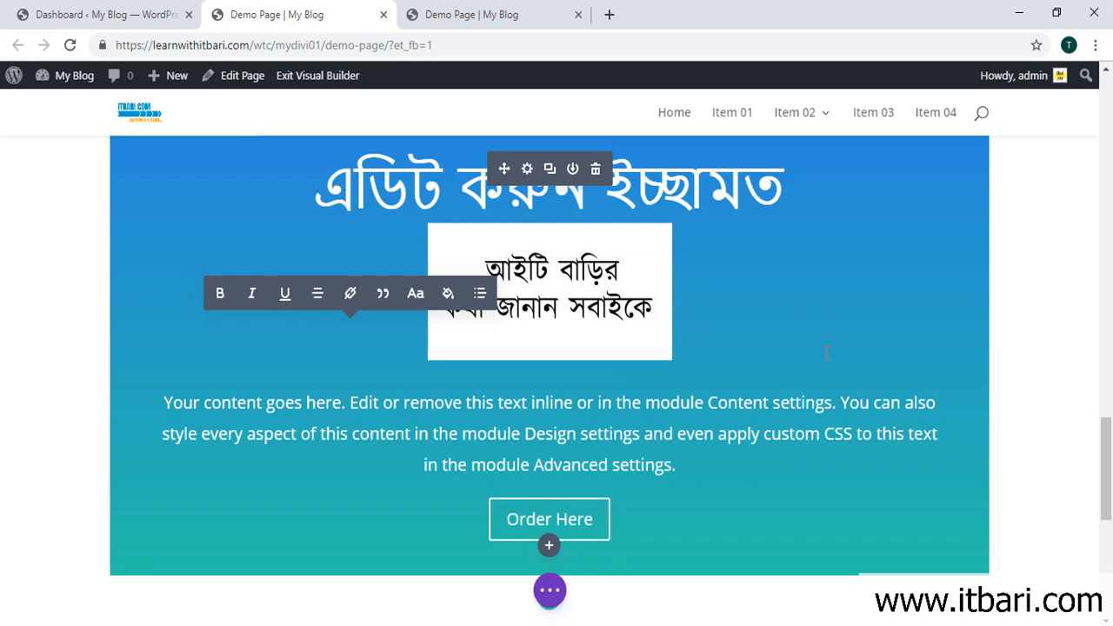
scroll(825, 349, down, 5)
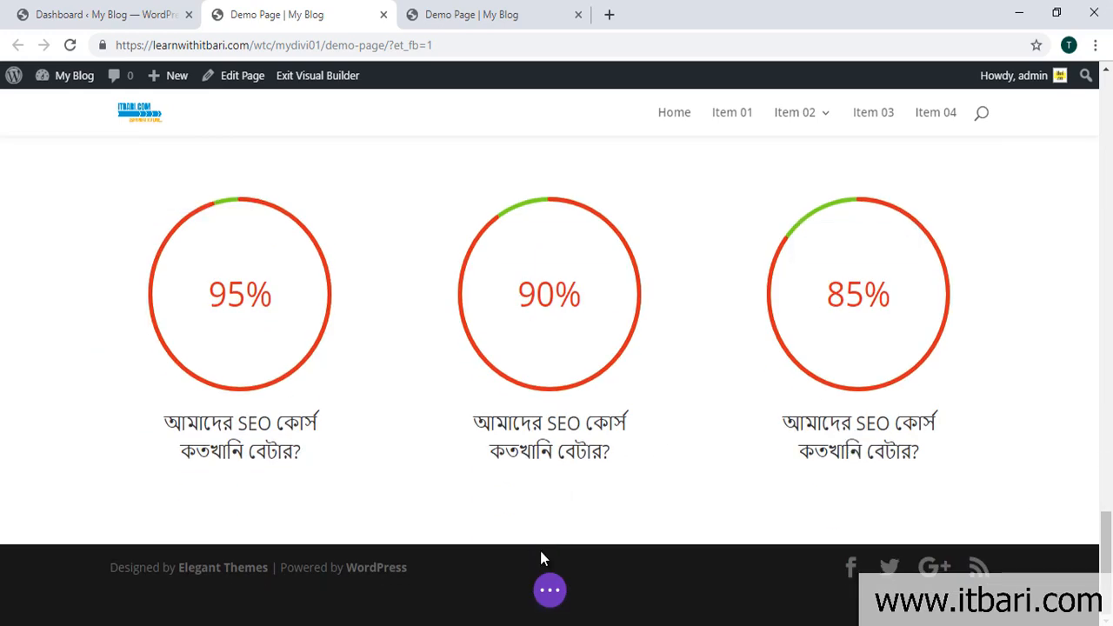
mouse_move(632, 533)
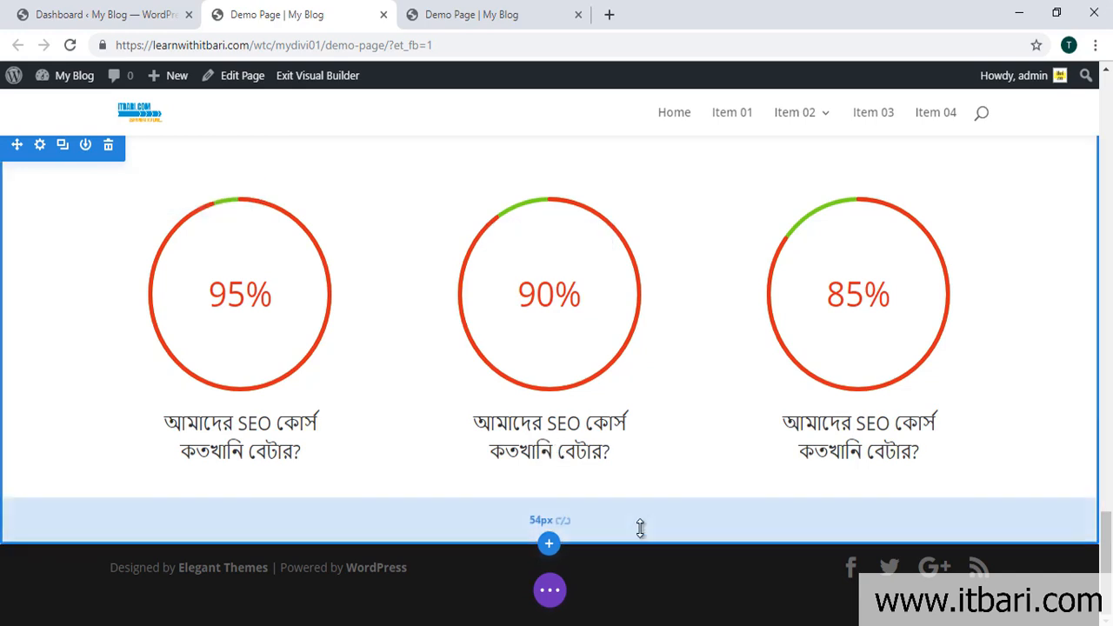
drag(641, 503, 661, 611)
scroll(650, 583, down, 2)
scroll(610, 476, up, 4)
mouse_move(615, 398)
drag(622, 401, 641, 542)
scroll(641, 524, down, 5)
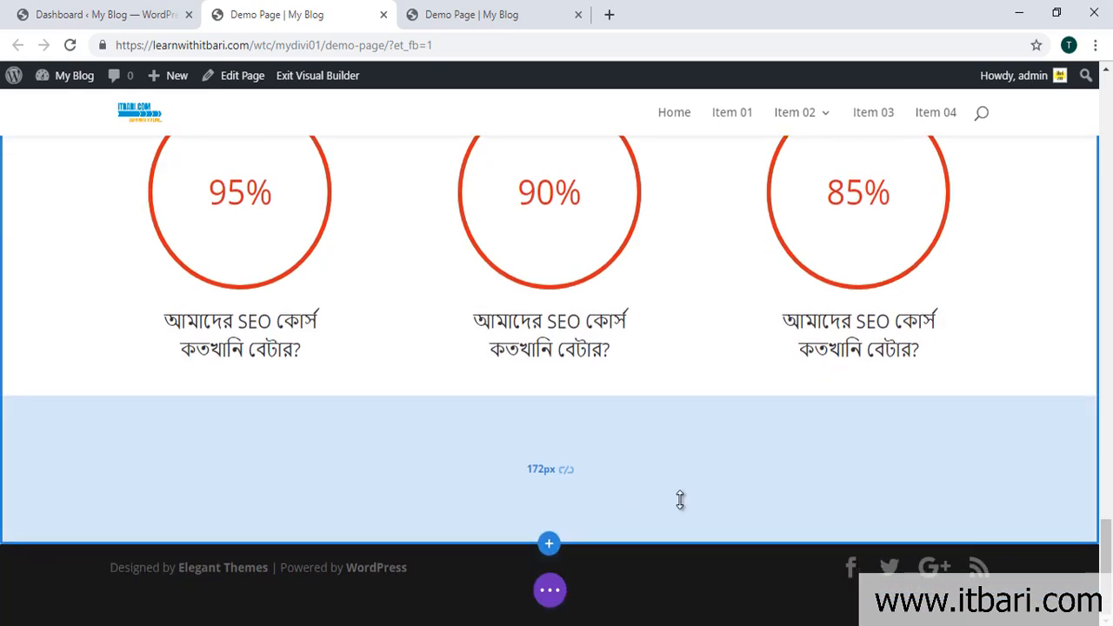
Step: Add a Regular section with a one-column row below the counters and insert a Code module
click(548, 541)
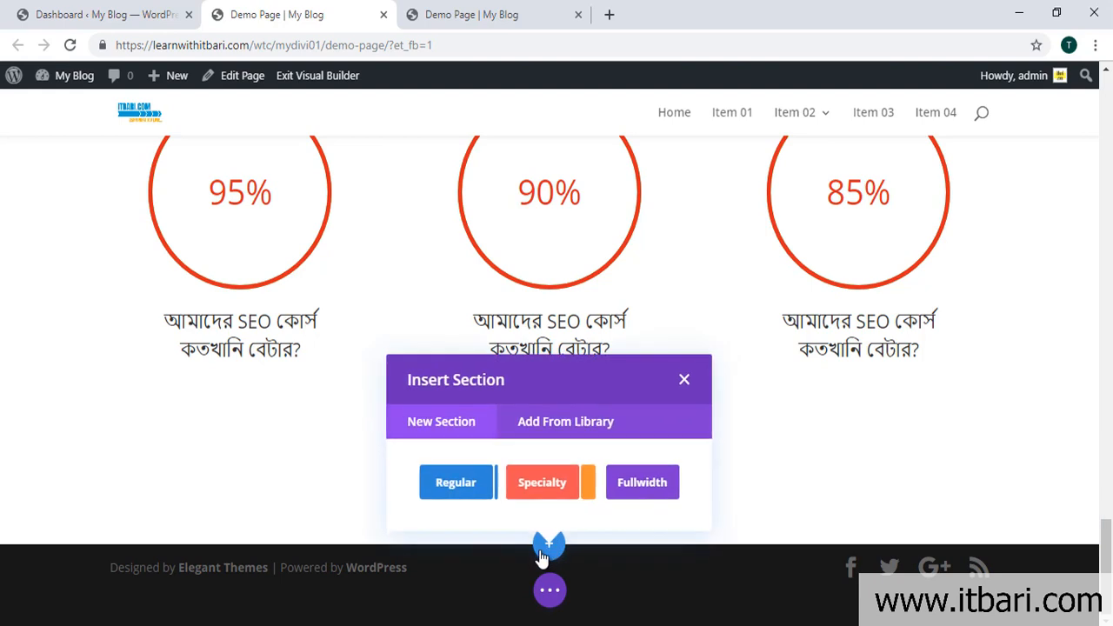
click(453, 485)
click(458, 416)
scroll(507, 408, down, 2)
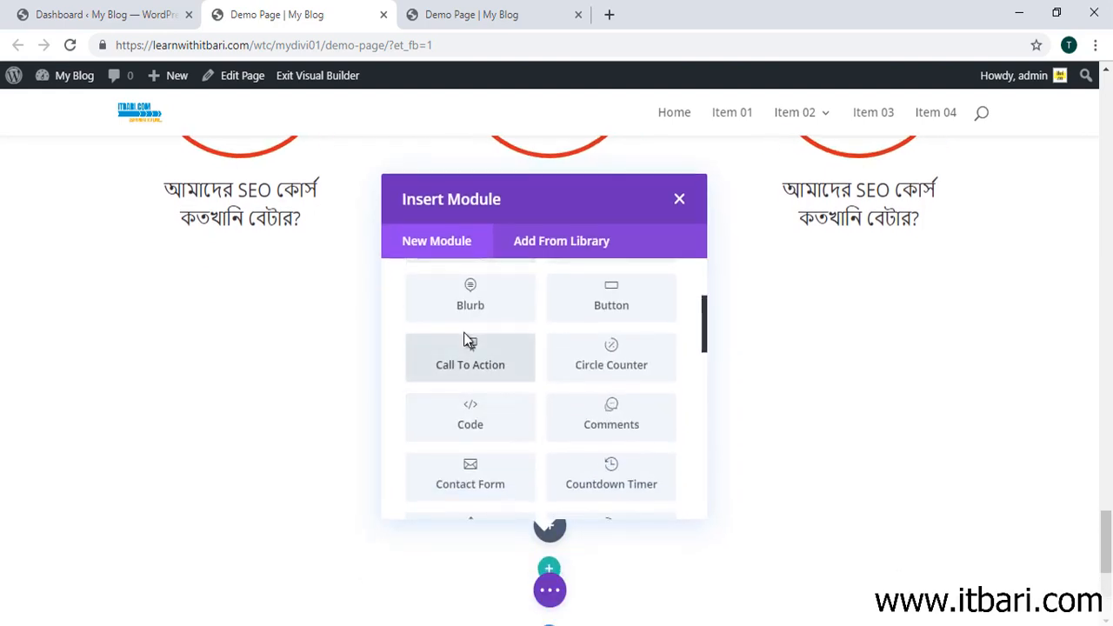
click(476, 424)
Step: Enter <h2>this is our code</h2> as the Code module content and save it
click(78, 369)
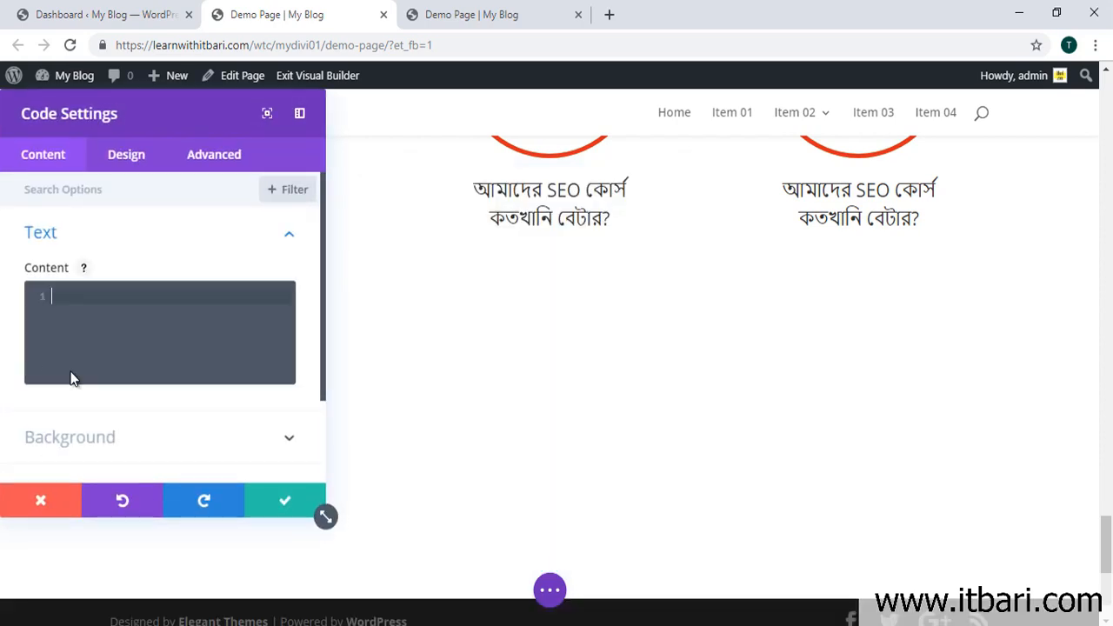
text(<hr)
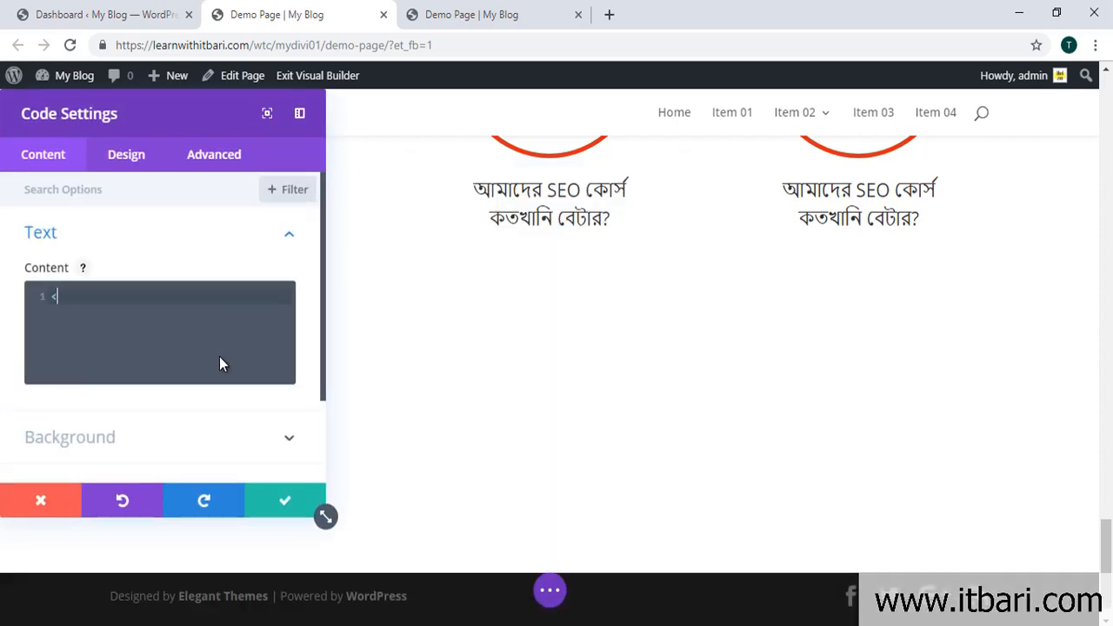
key(BackSpace)
text(2)
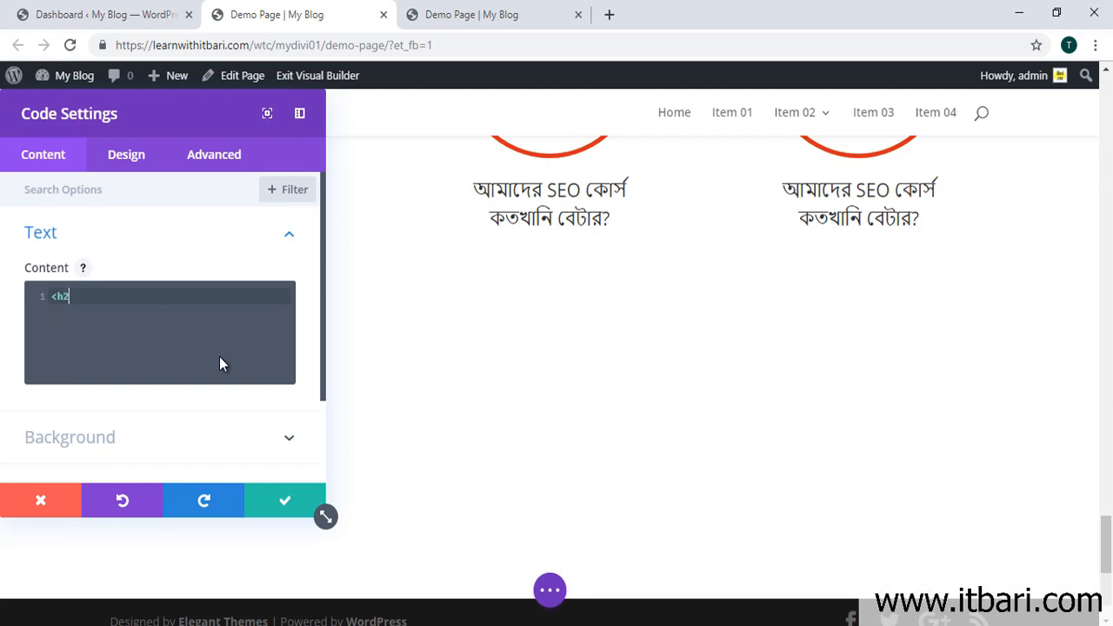
text(>)
key(Return)
text(</)
key(BackSpace)
key(BackSpace)
text(this is our code)
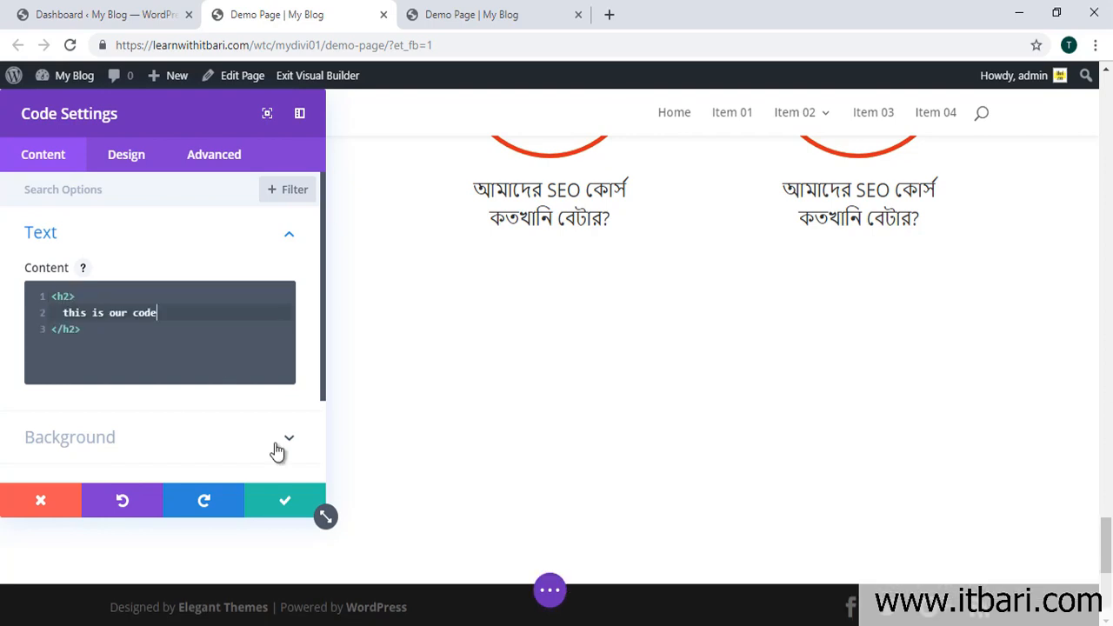
click(303, 489)
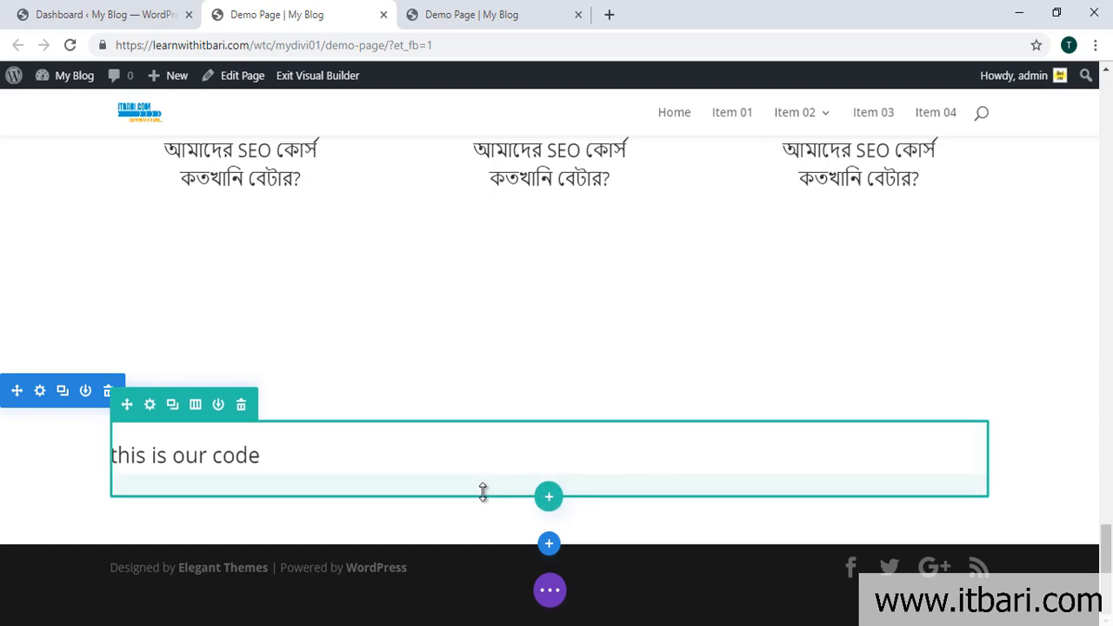
Step: Open the heading row's settings, then close them without changes
click(150, 405)
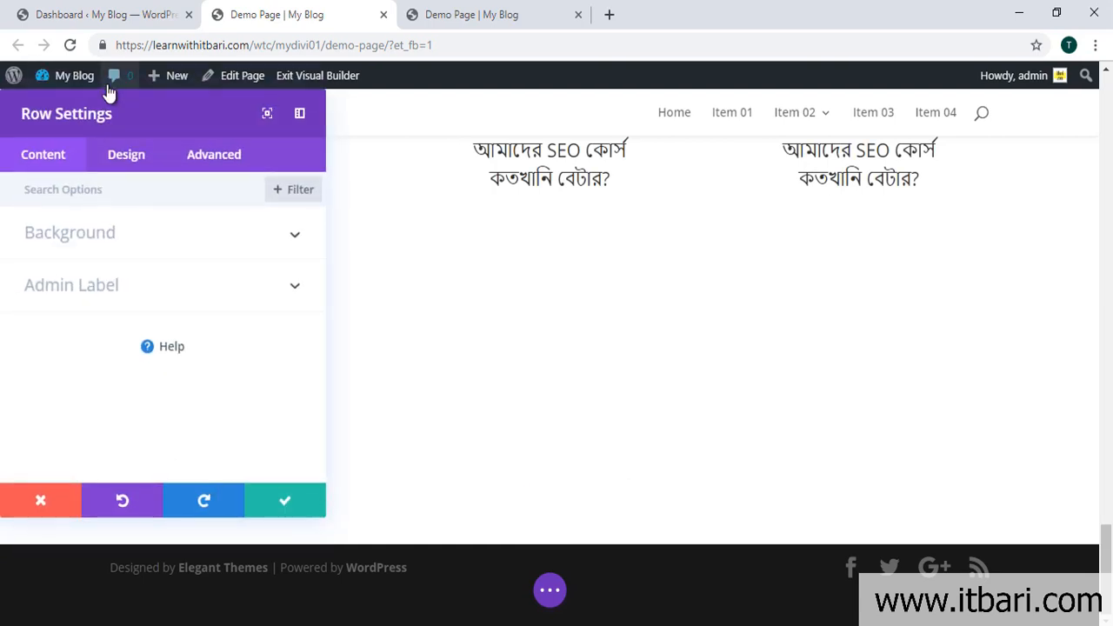
drag(120, 105, 713, 105)
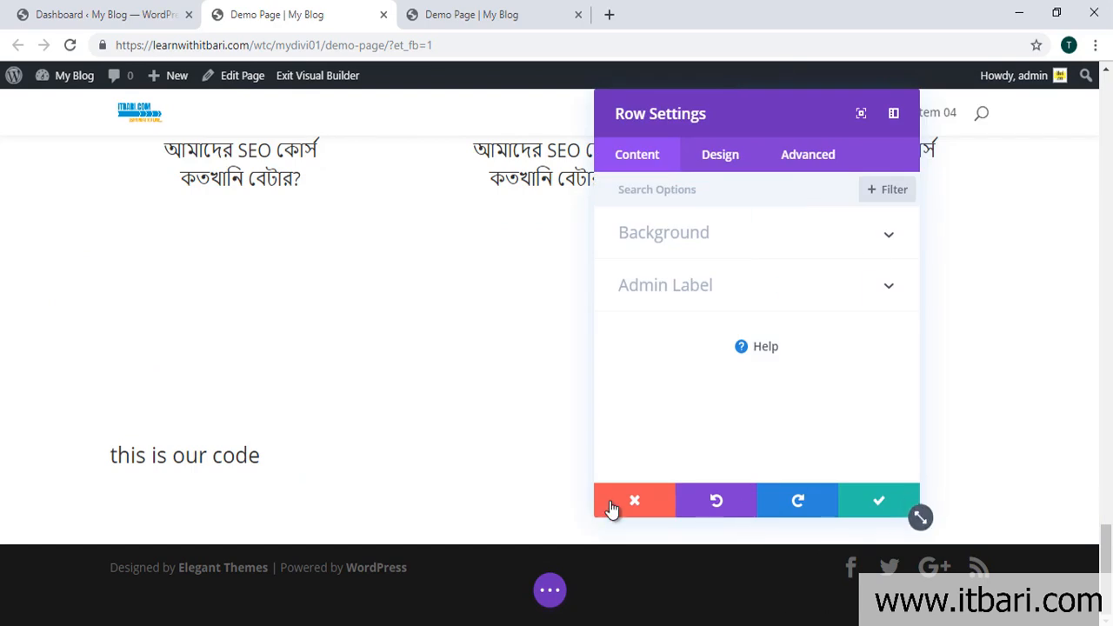
click(613, 508)
Step: Set the Code module's Text Orientation to center in its Design settings
click(526, 454)
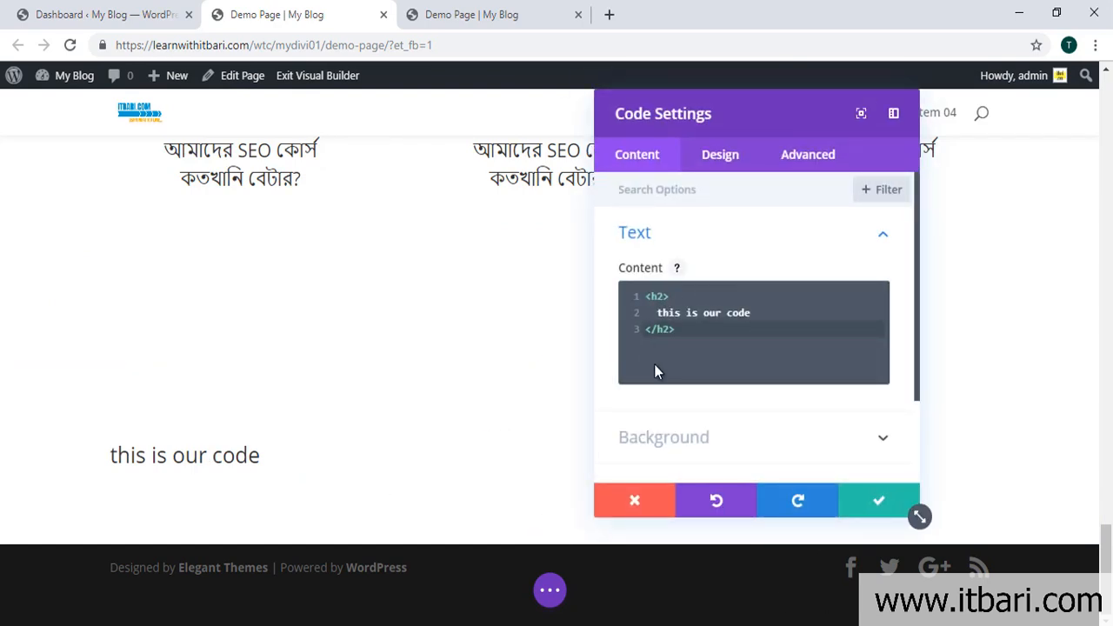
scroll(672, 386, down, 2)
scroll(673, 388, up, 2)
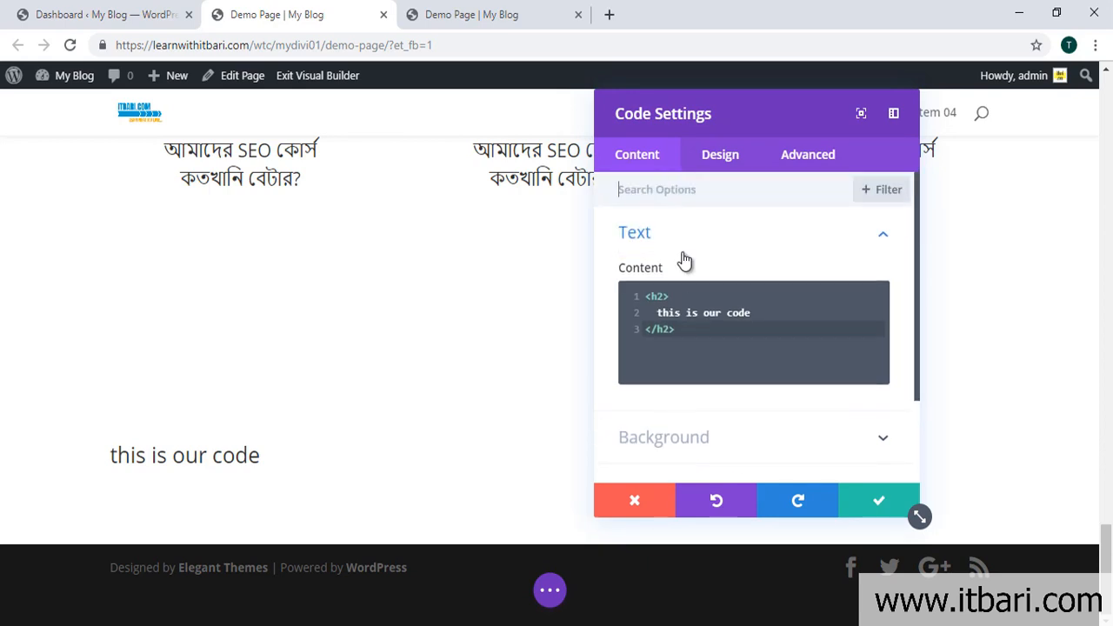
click(718, 160)
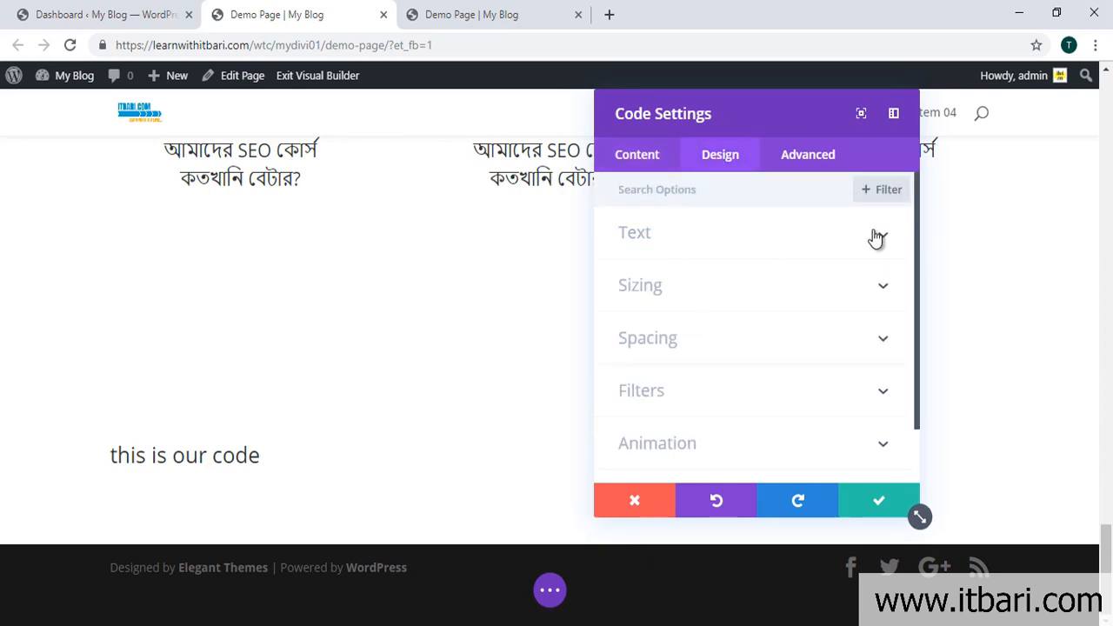
click(878, 235)
click(721, 297)
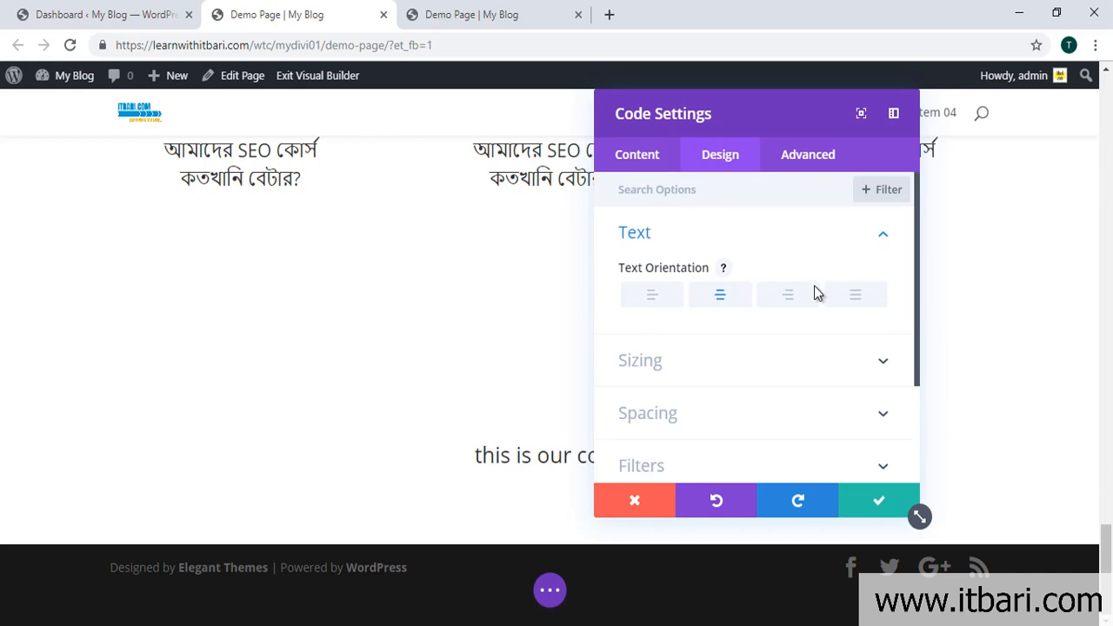
Step: Give the heading a Zoom animation style and save the module
click(699, 368)
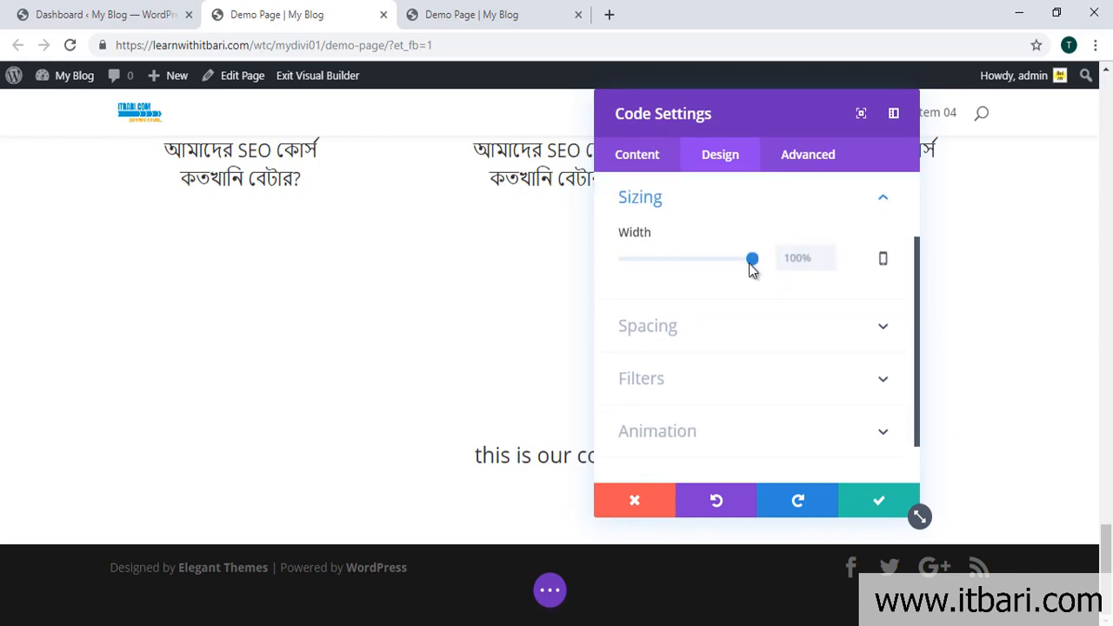
click(703, 348)
scroll(765, 352, down, 2)
click(774, 381)
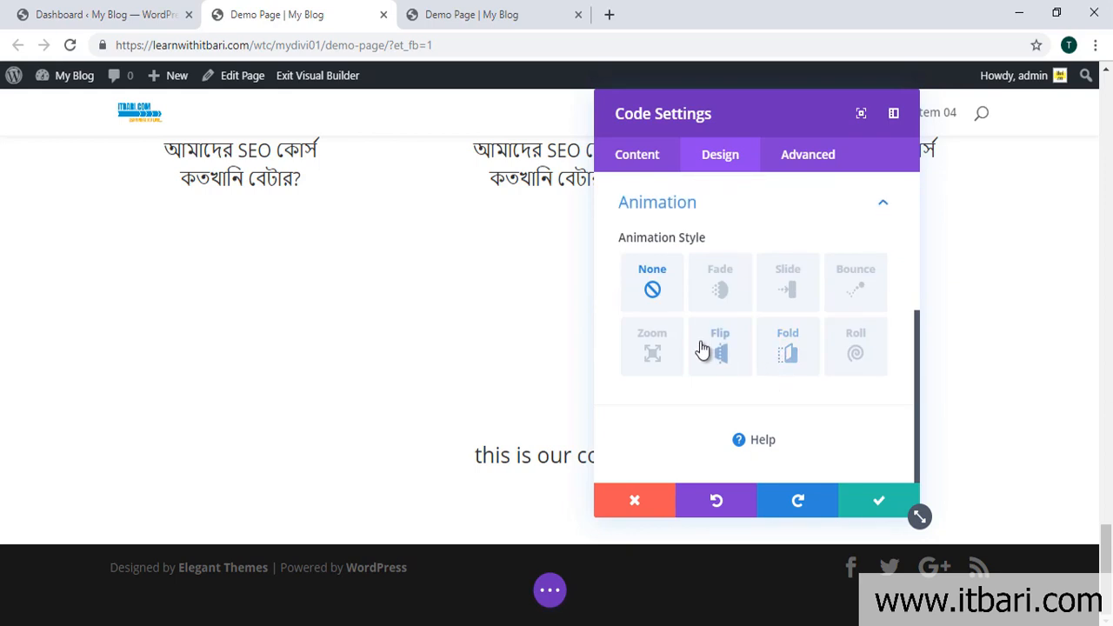
click(788, 290)
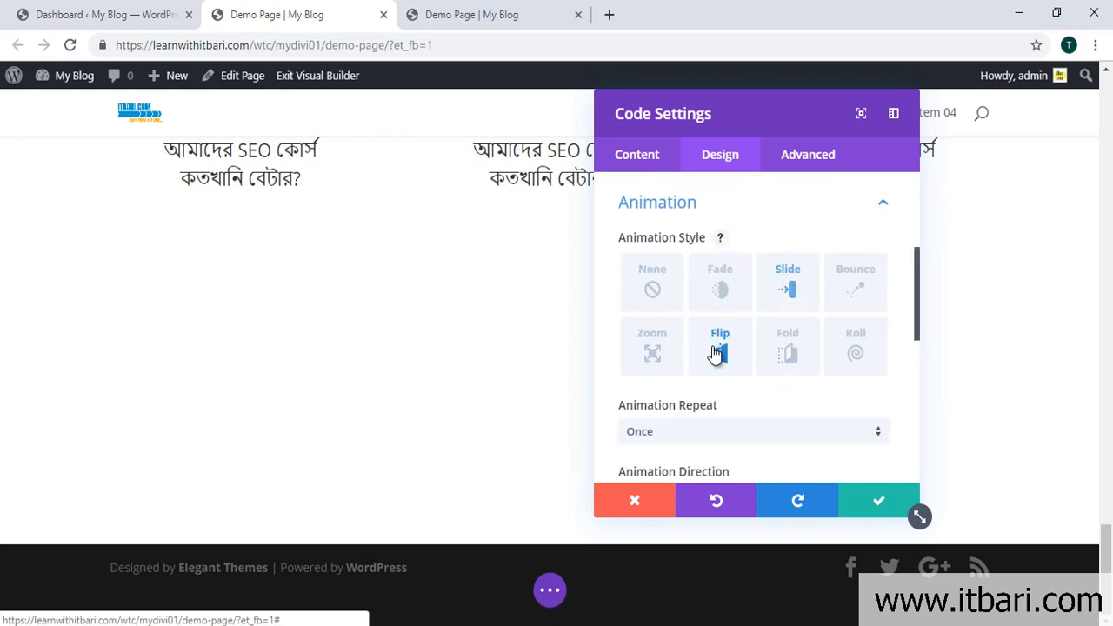
click(648, 365)
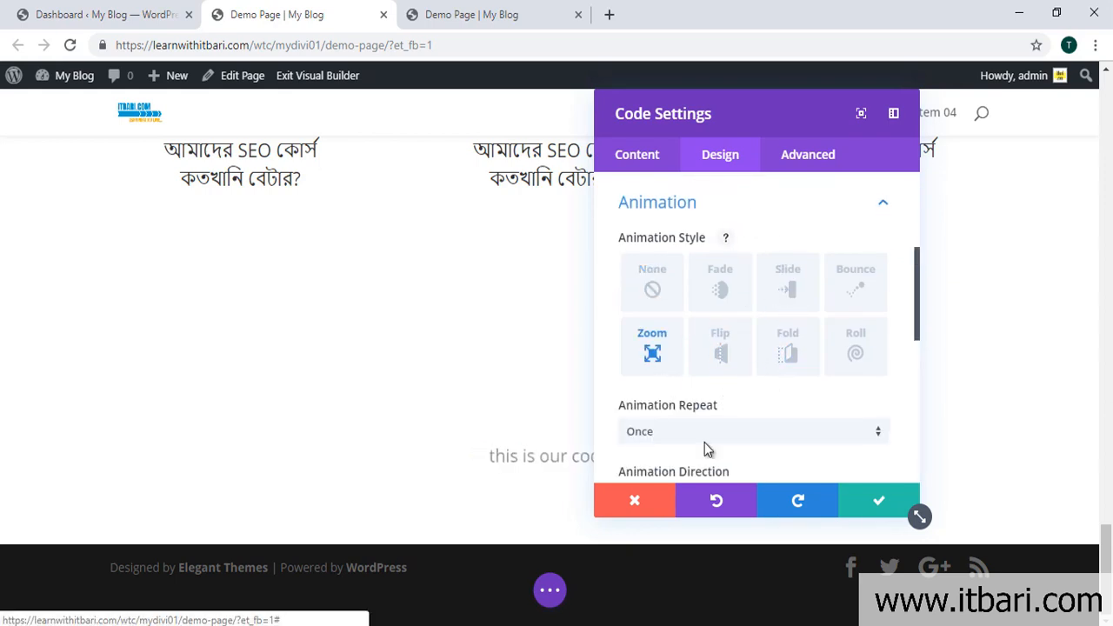
click(863, 504)
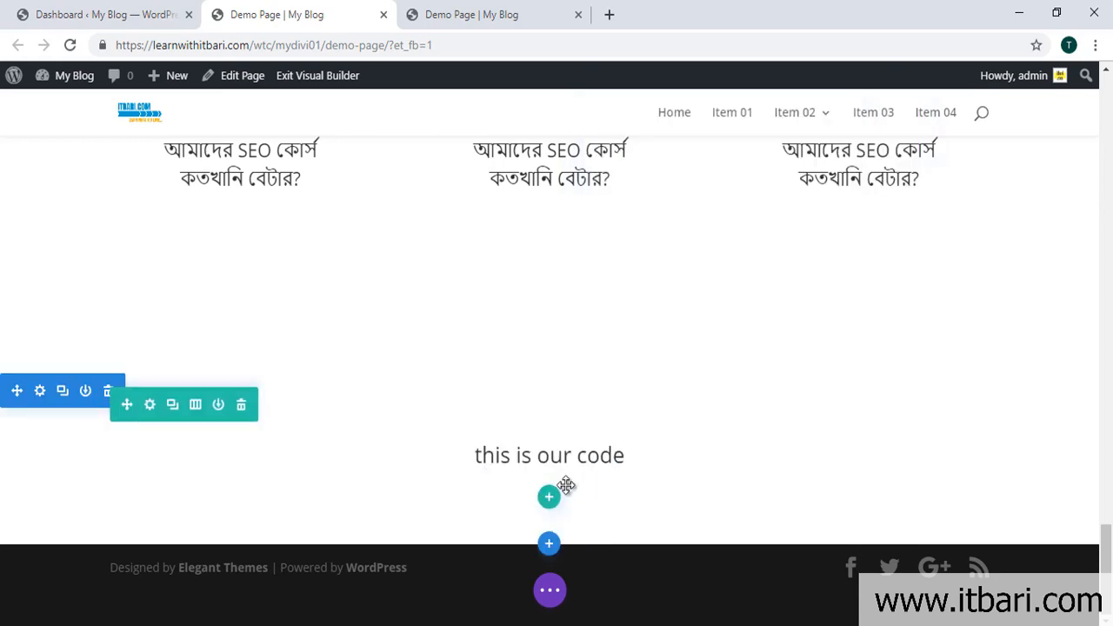
Step: Add a Regular one-column section with a Comments module showing "0 Comments" and save it
click(549, 543)
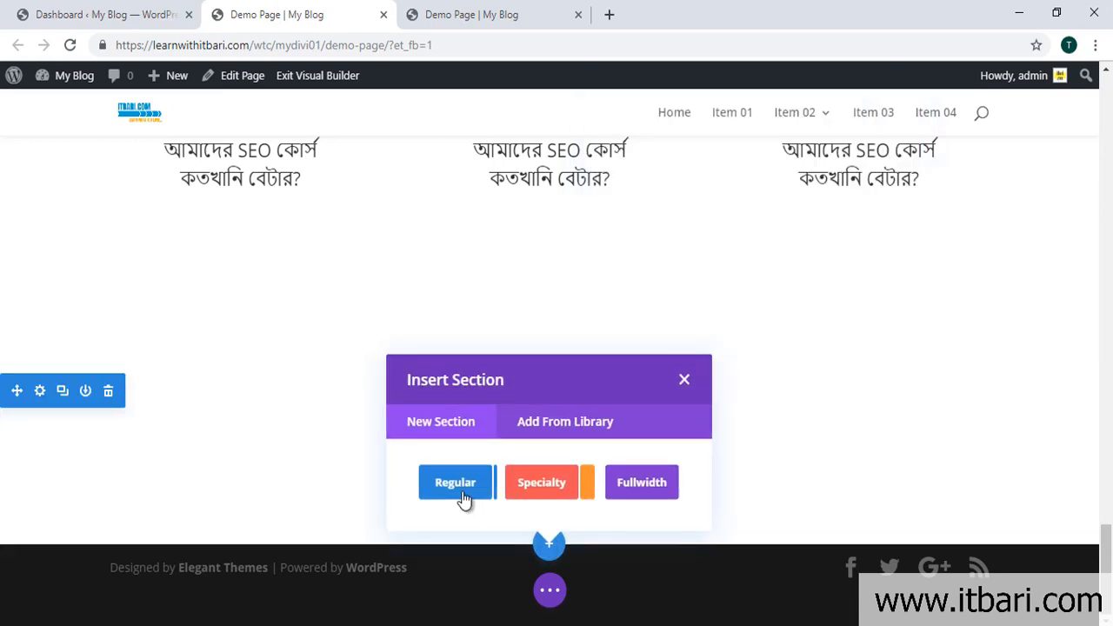
click(448, 491)
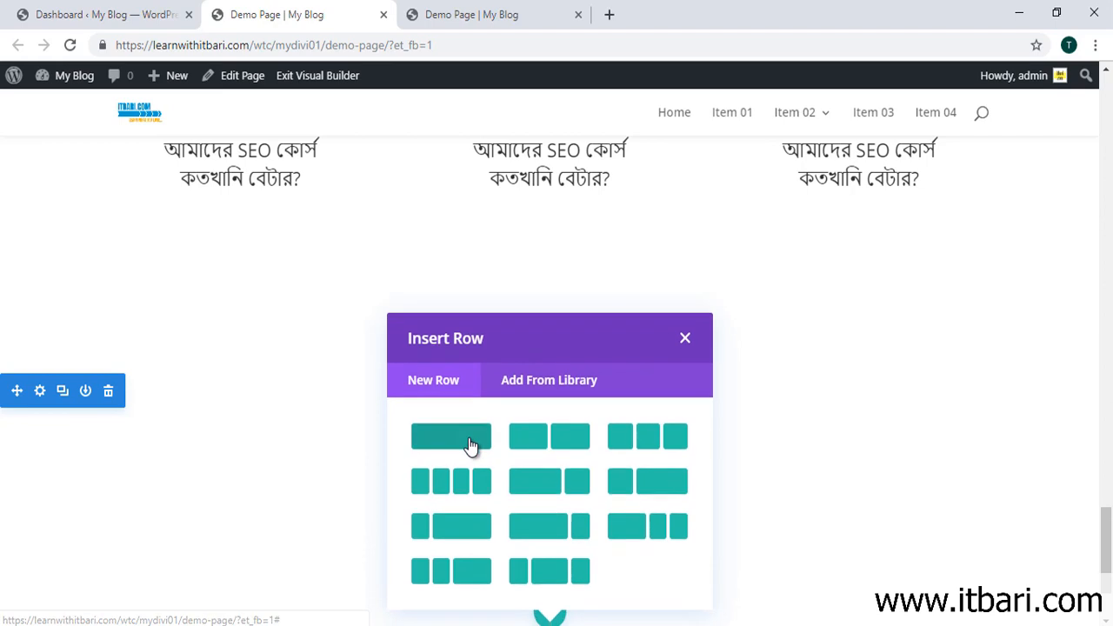
click(449, 437)
scroll(632, 339, down, 2)
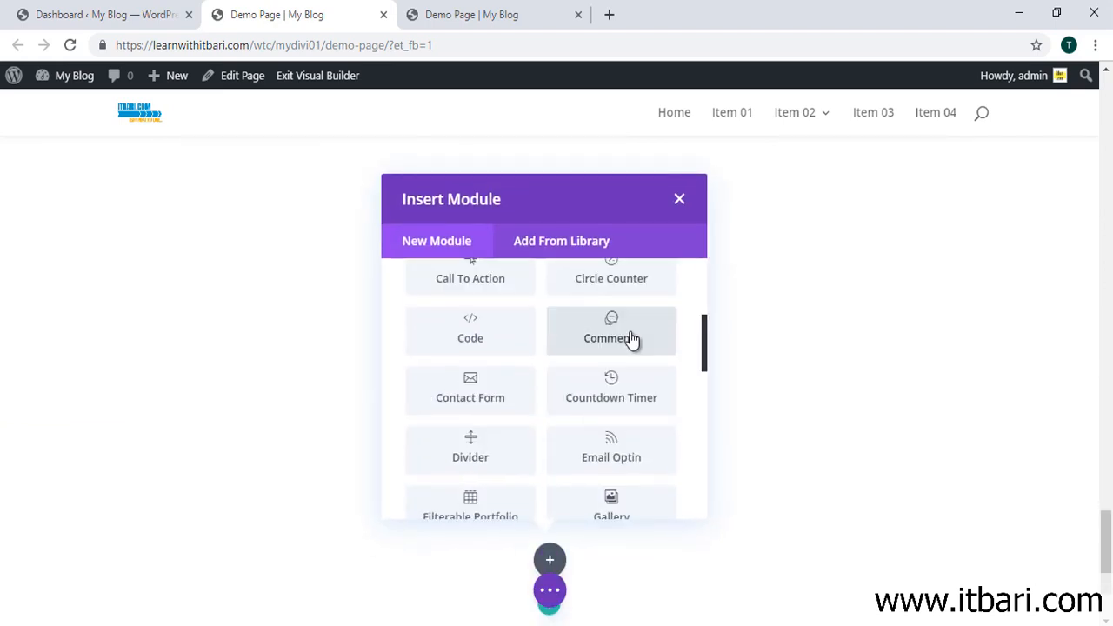
click(632, 339)
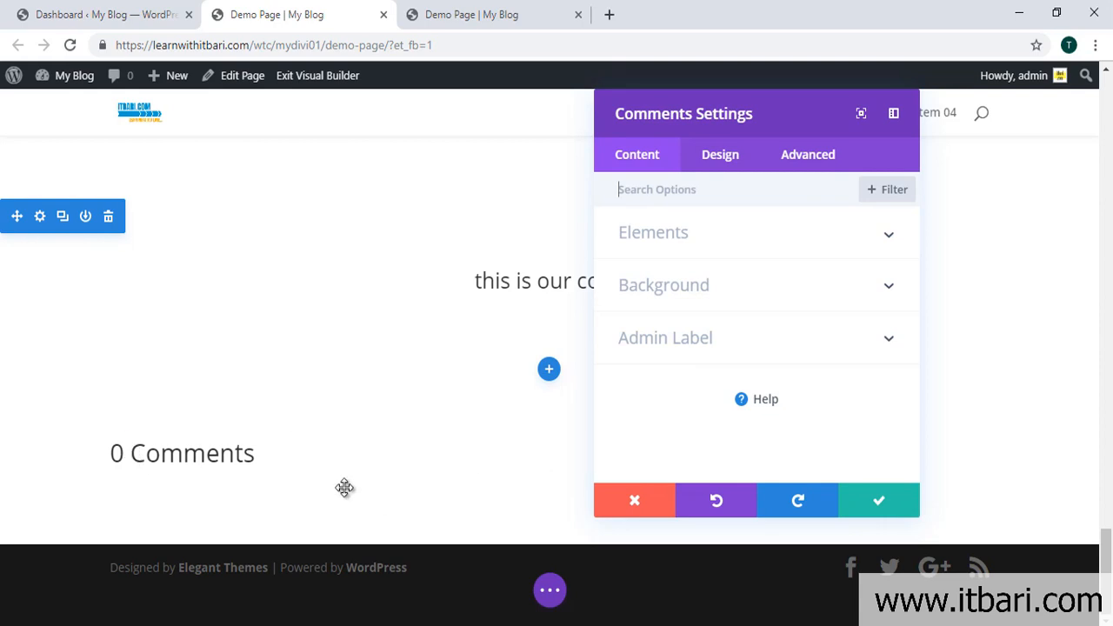
click(880, 505)
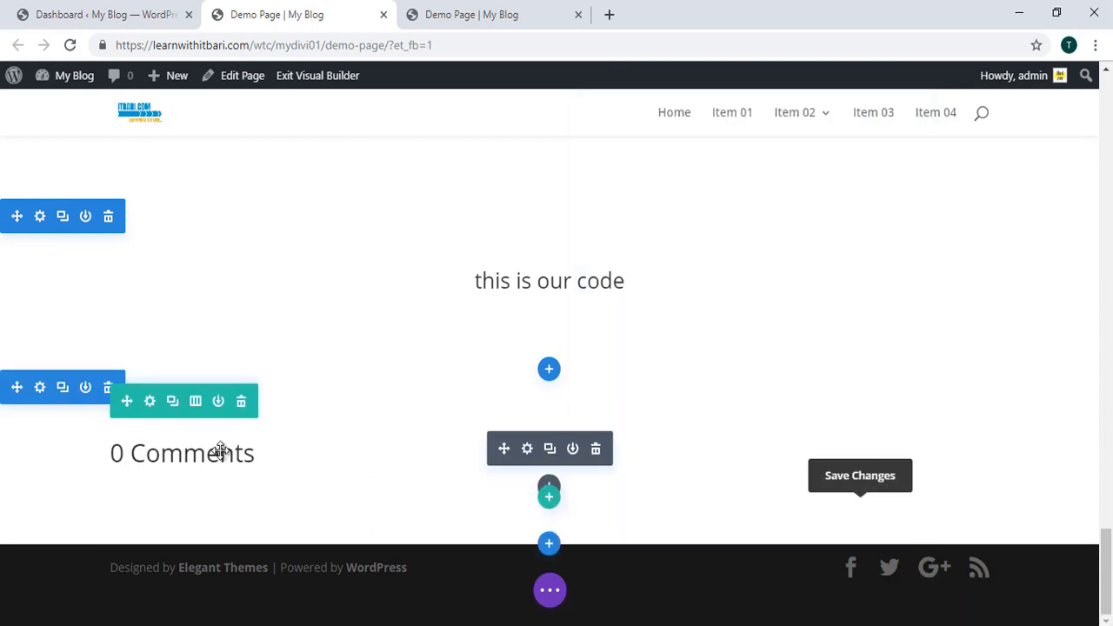
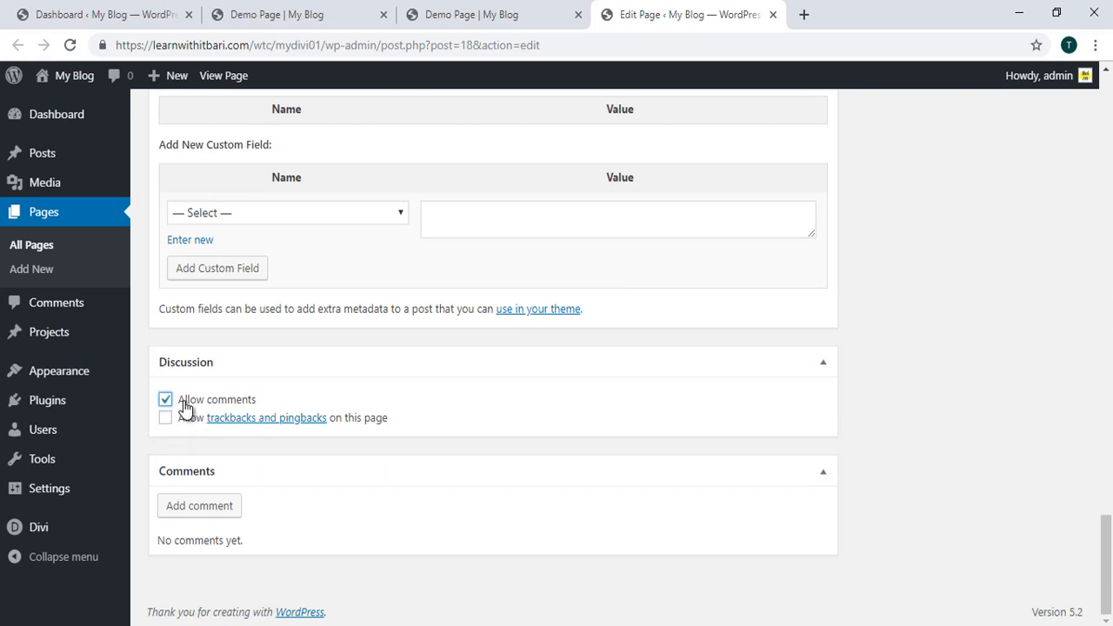
Step: Scroll back up to the Divi builder sections with the Code and Comments modules
scroll(918, 350, up, 20)
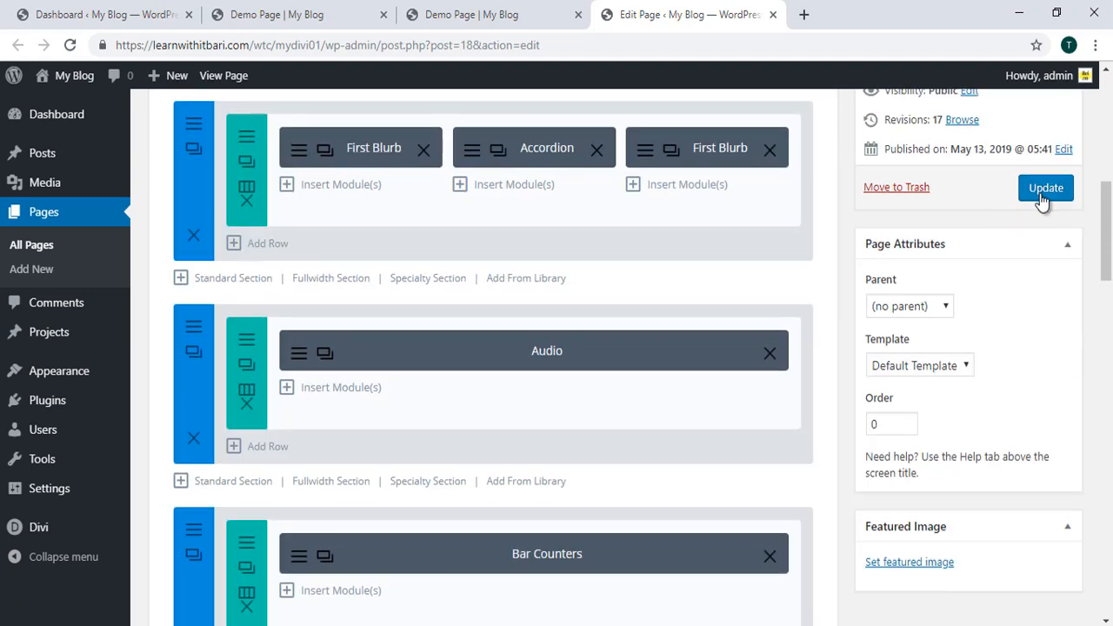
Step: Update the page, then reload the Demo Page in the incognito window and view its comment form
click(1041, 196)
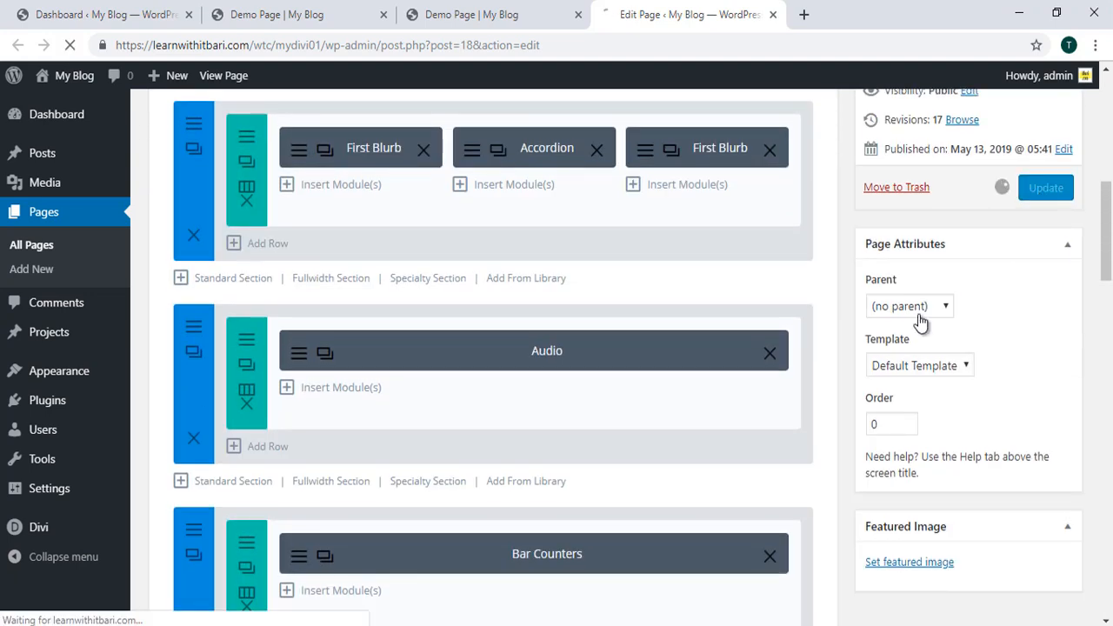
mouse_move(243, 611)
click(242, 591)
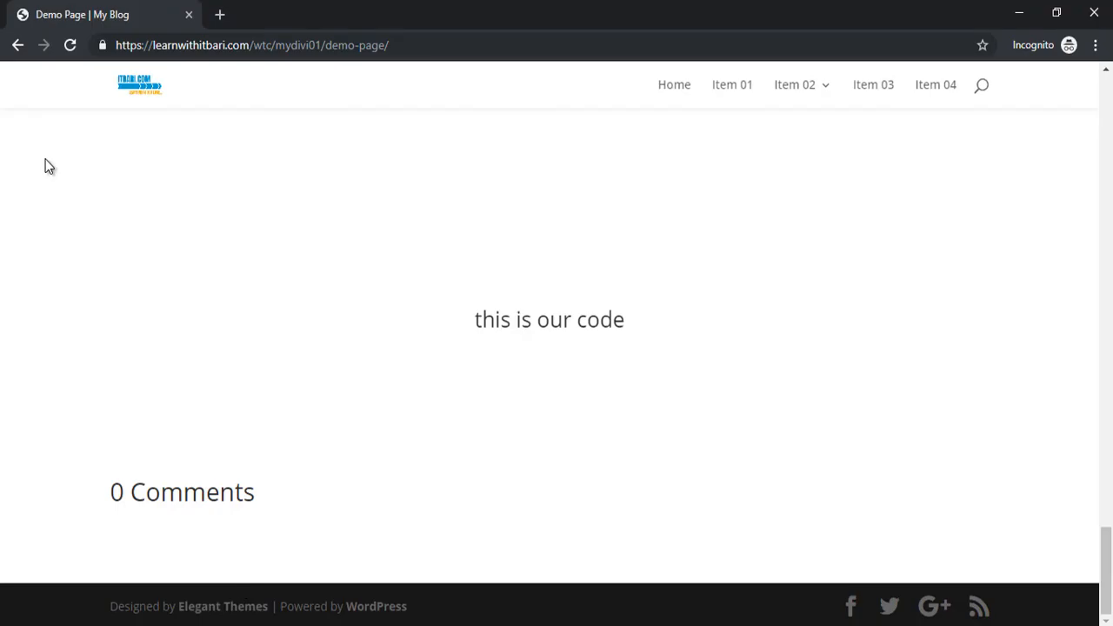
click(70, 46)
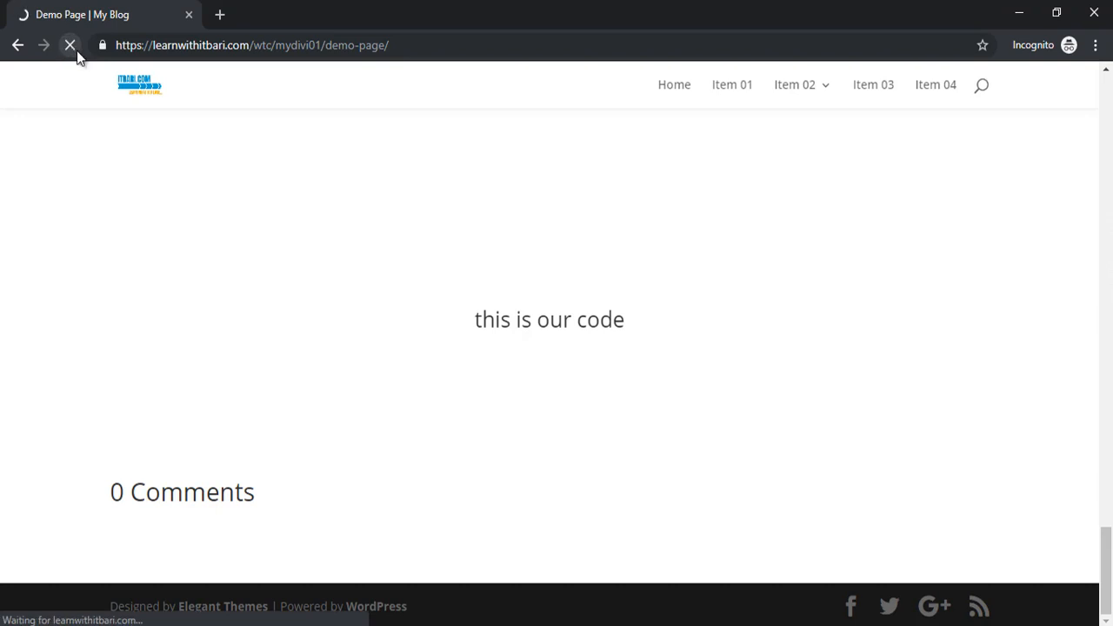
scroll(286, 360, down, 15)
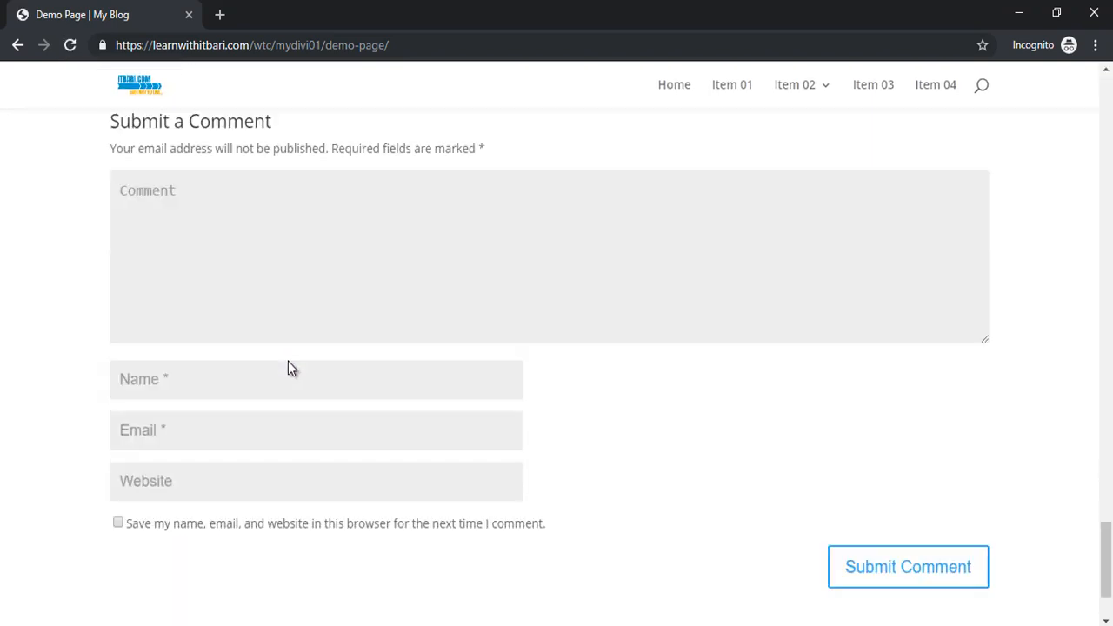
scroll(146, 355, up, 2)
scroll(303, 409, down, 3)
scroll(284, 422, up, 3)
scroll(313, 452, down, 2)
scroll(325, 426, up, 6)
scroll(325, 439, down, 6)
Step: Post 'this is our test comment' through the comment form, entering the commenter's name
click(295, 287)
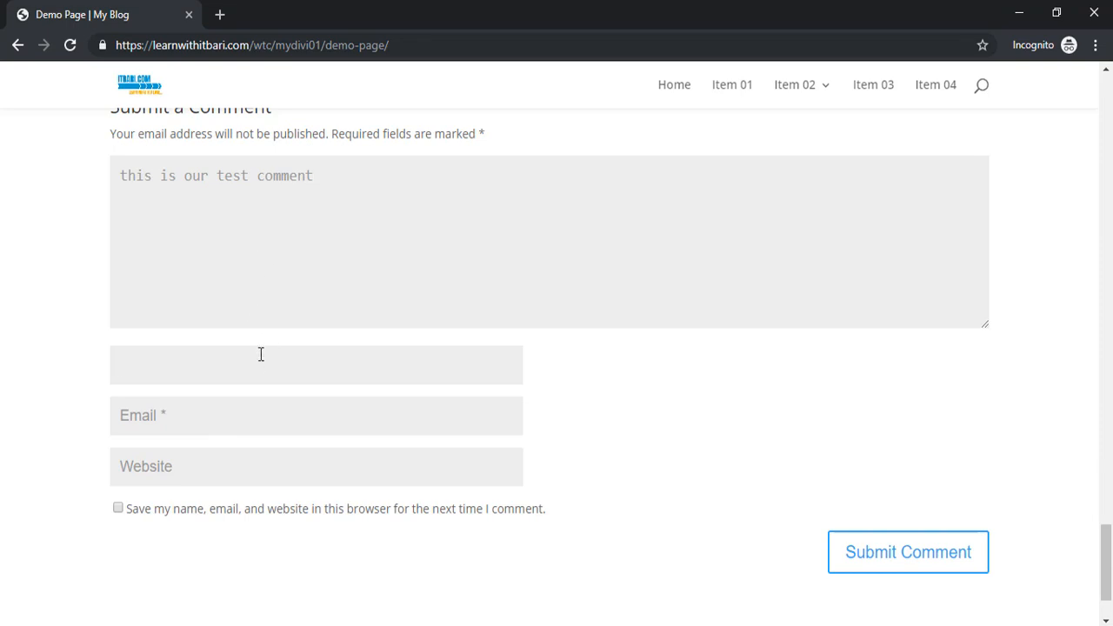
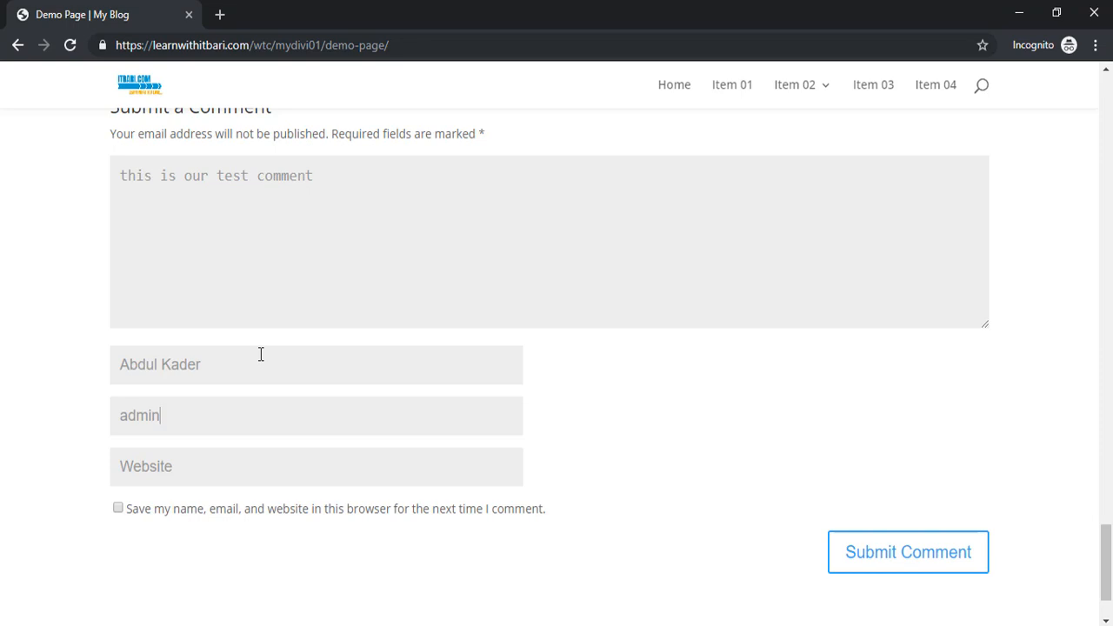
text(com)
key(Tab)
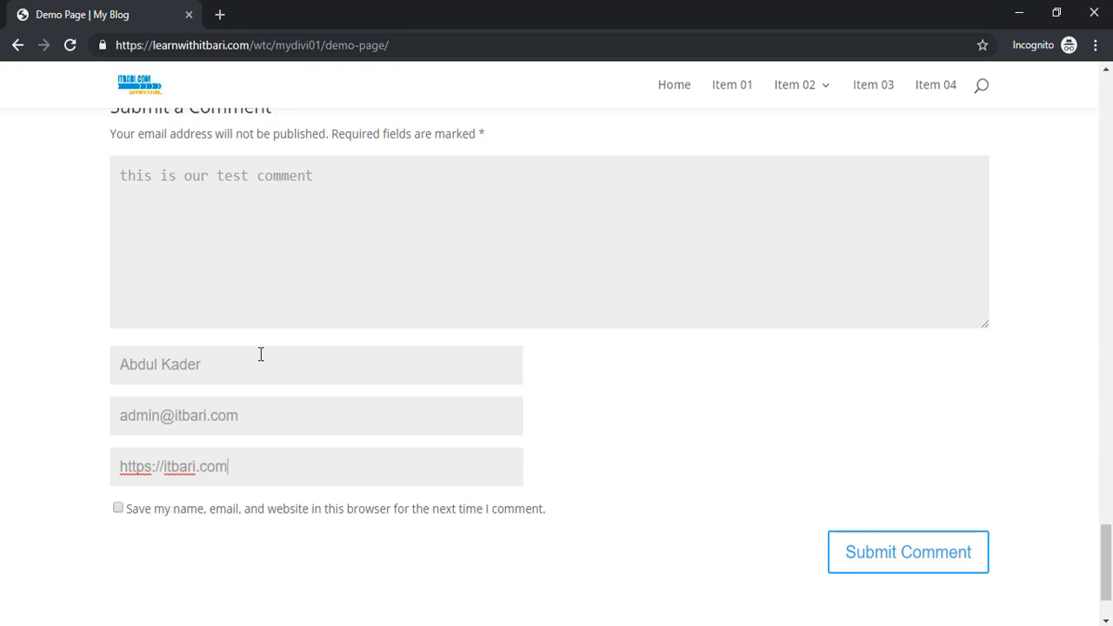
scroll(648, 508, down, 1)
click(929, 465)
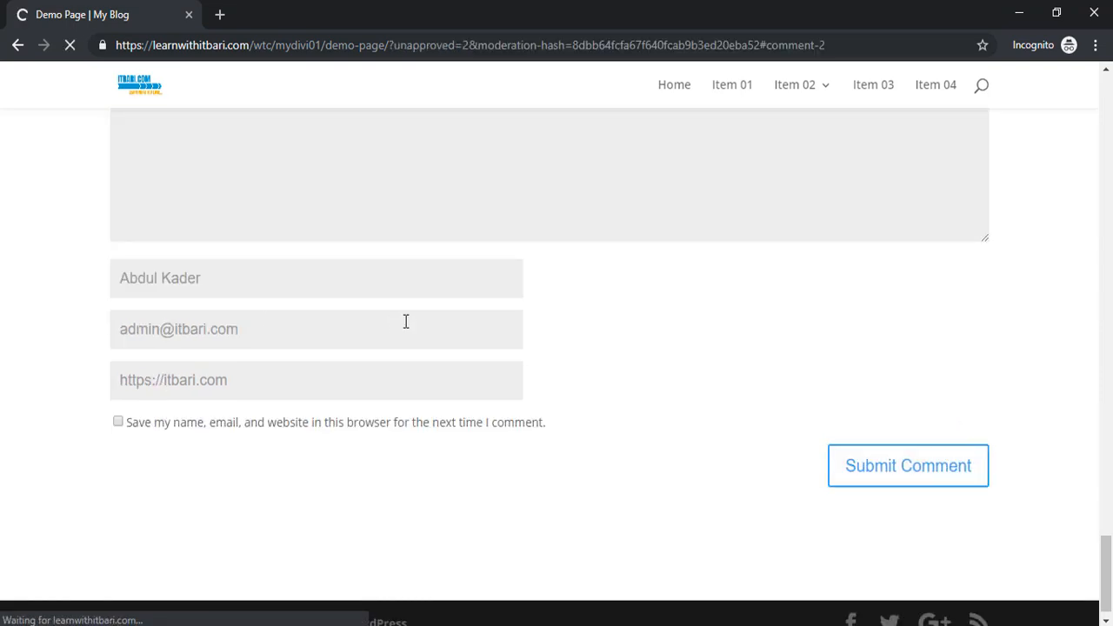
Step: Check the awaiting-moderation notice on the comment and close the incognito window
scroll(418, 345, up, 2)
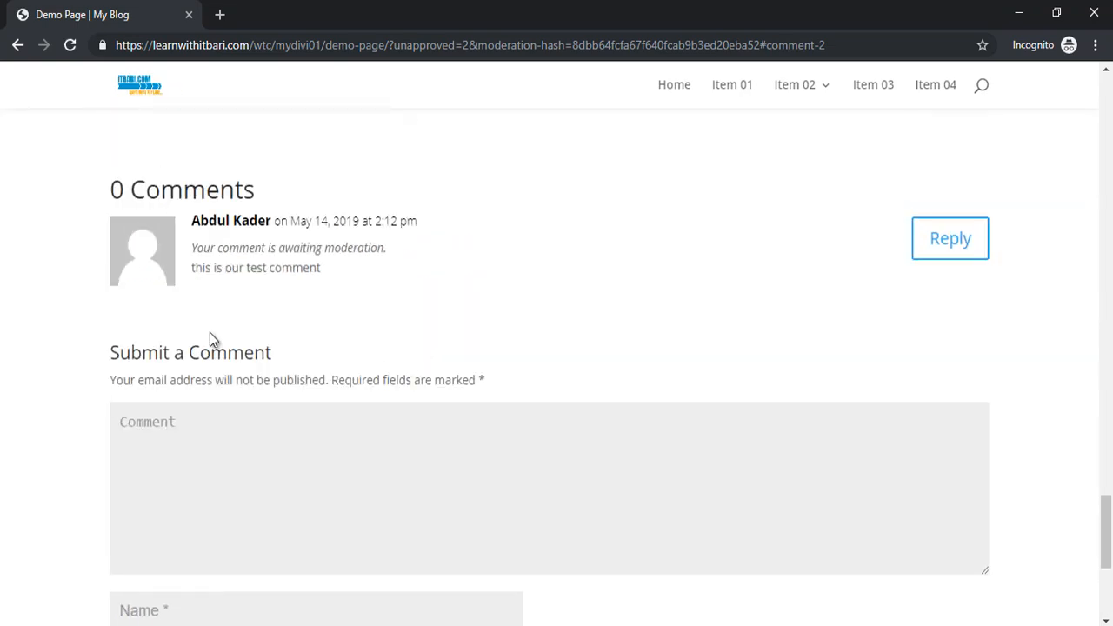
drag(267, 248, 323, 241)
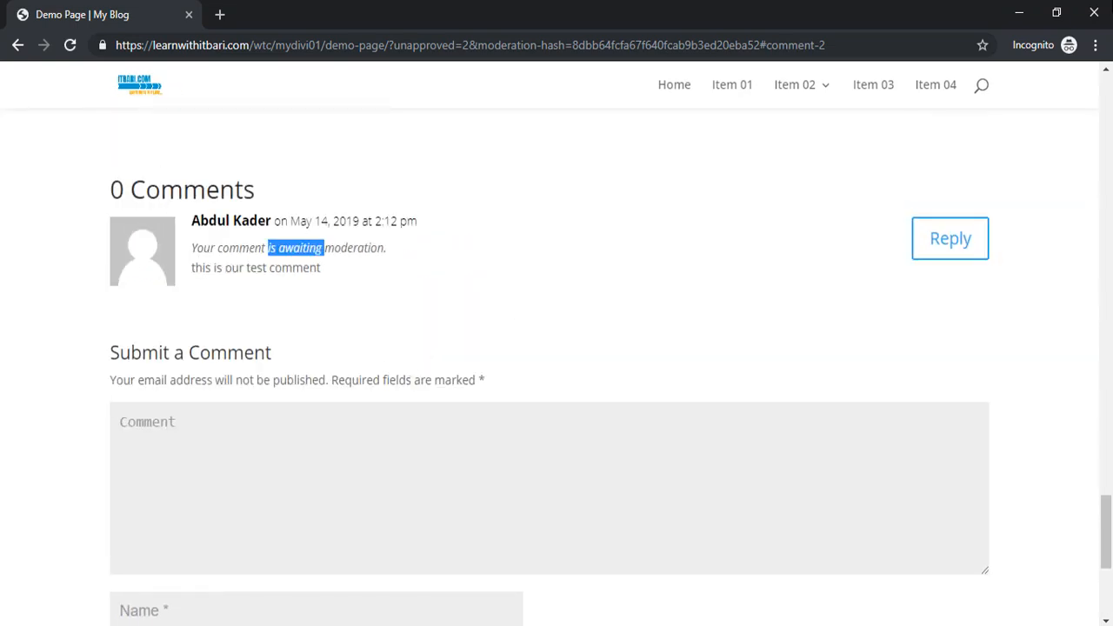
click(1093, 14)
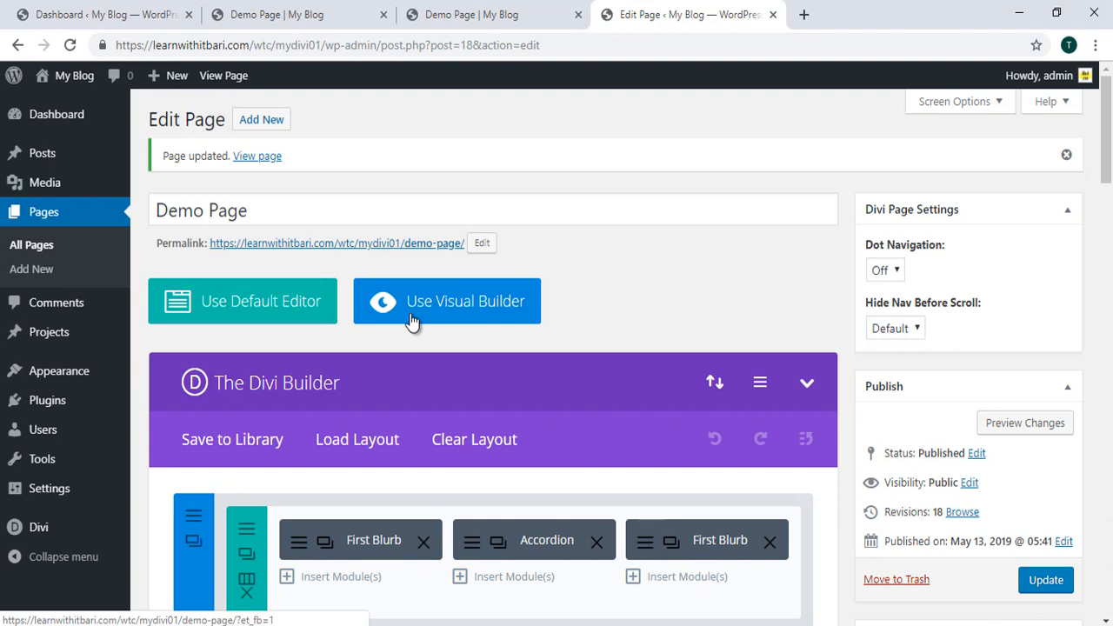
Step: Approve the pending test comment in the Dashboard's Comments list and return to the Edit Page tab
click(59, 14)
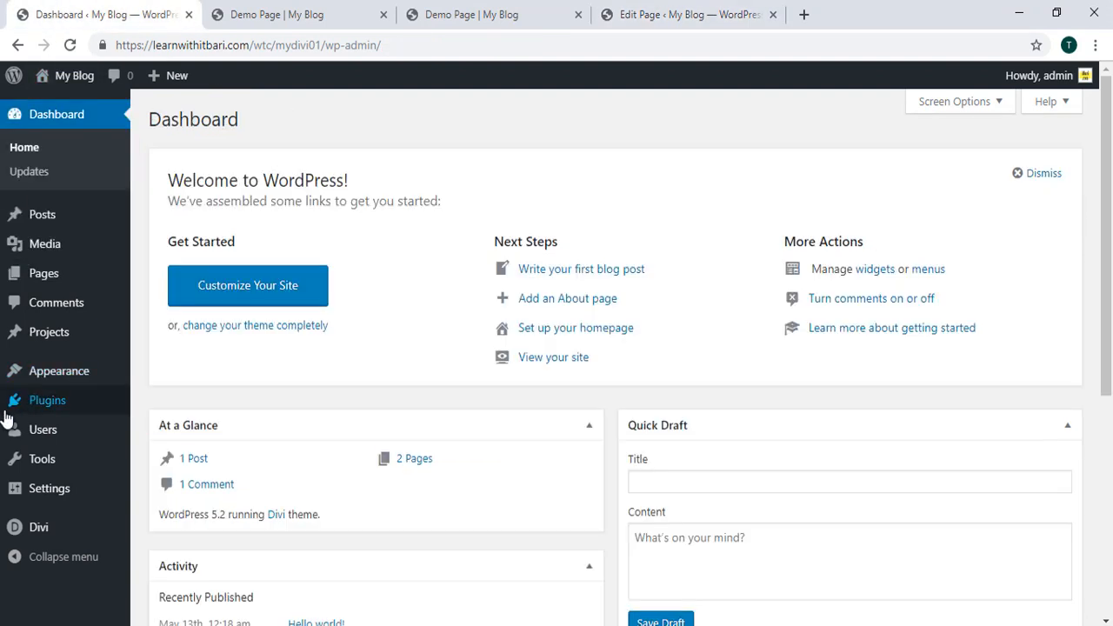
click(62, 302)
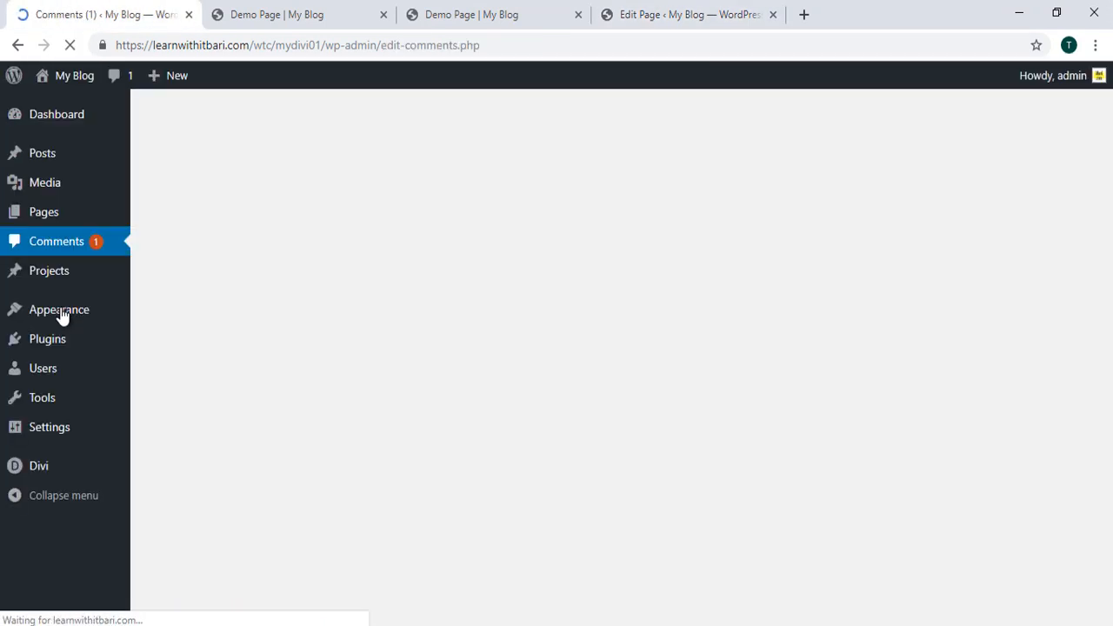
click(392, 285)
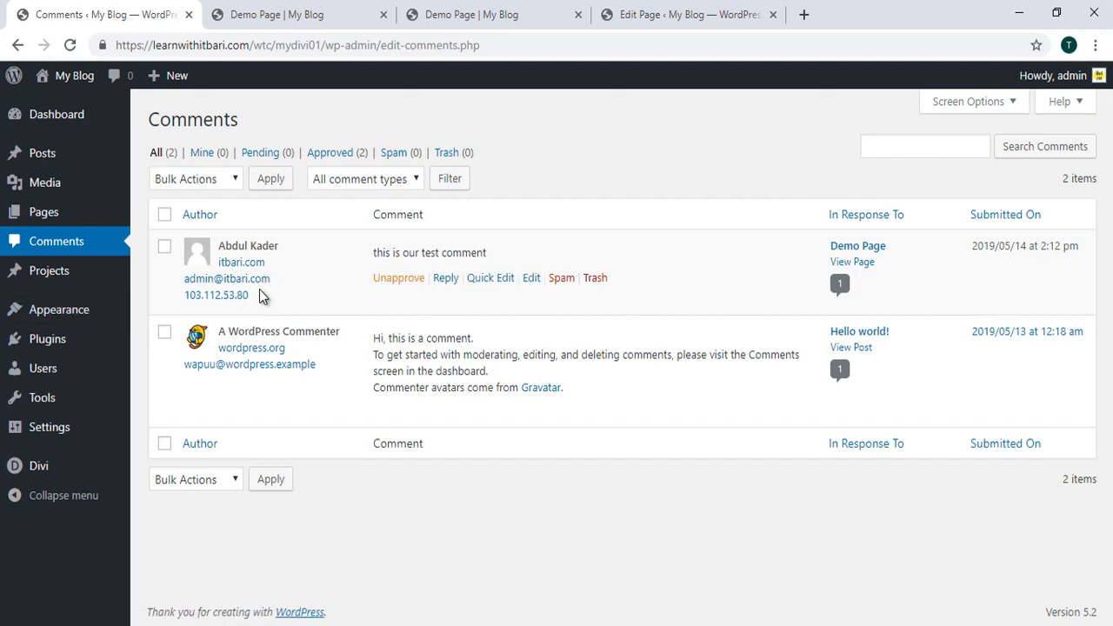
click(692, 14)
click(587, 14)
click(687, 14)
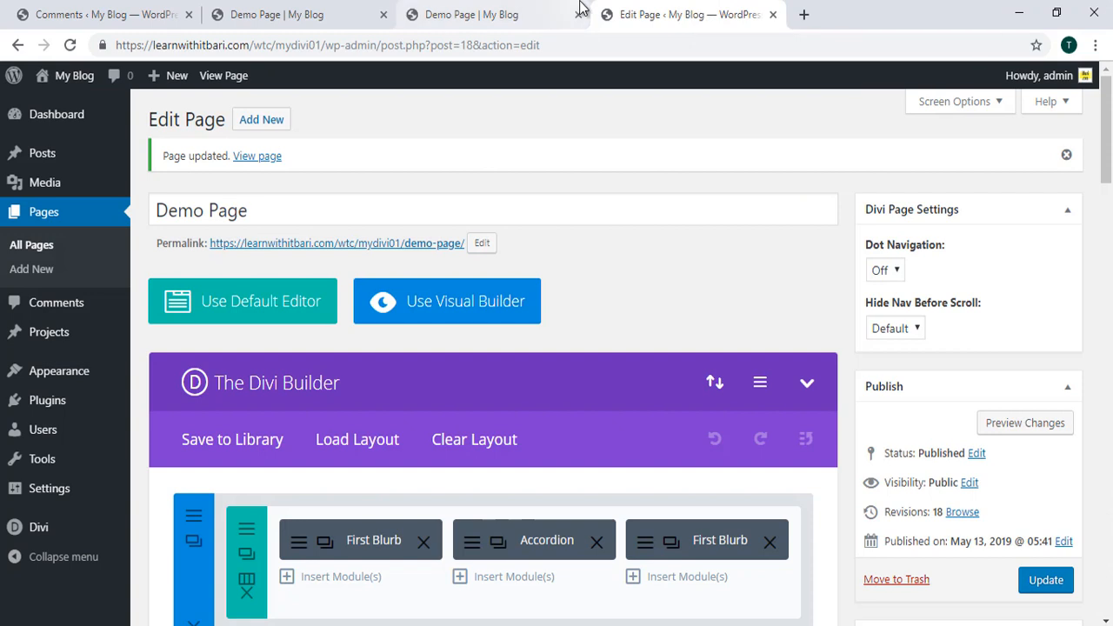
Step: View the live Demo Page showing '1 Comment' with the approved test comment, then go to Visual Builder
click(384, 251)
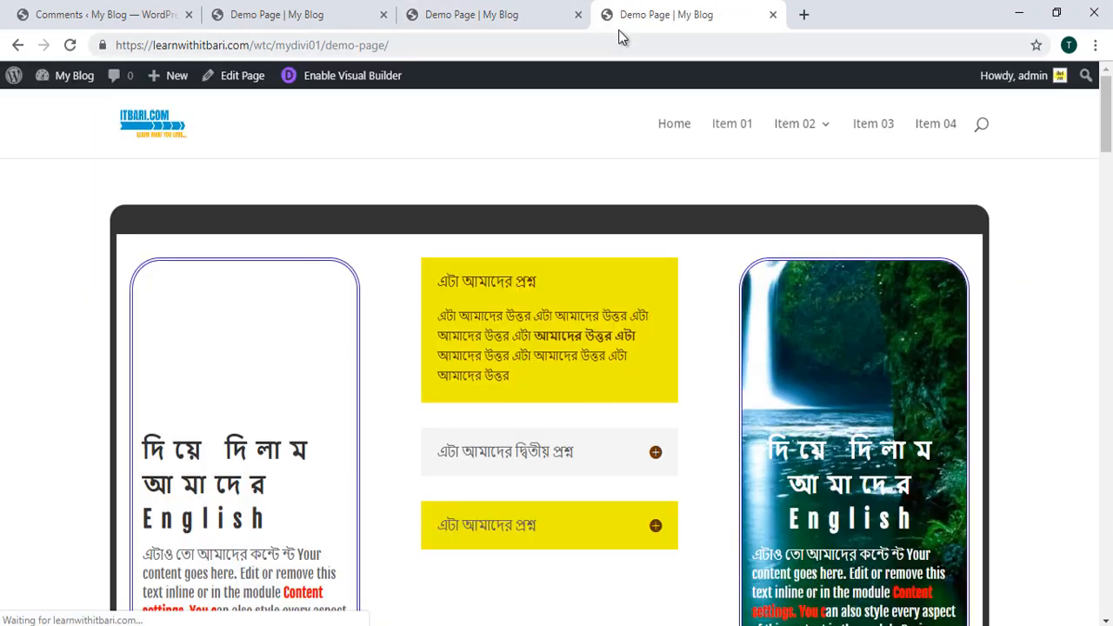
click(578, 14)
scroll(487, 278, down, 15)
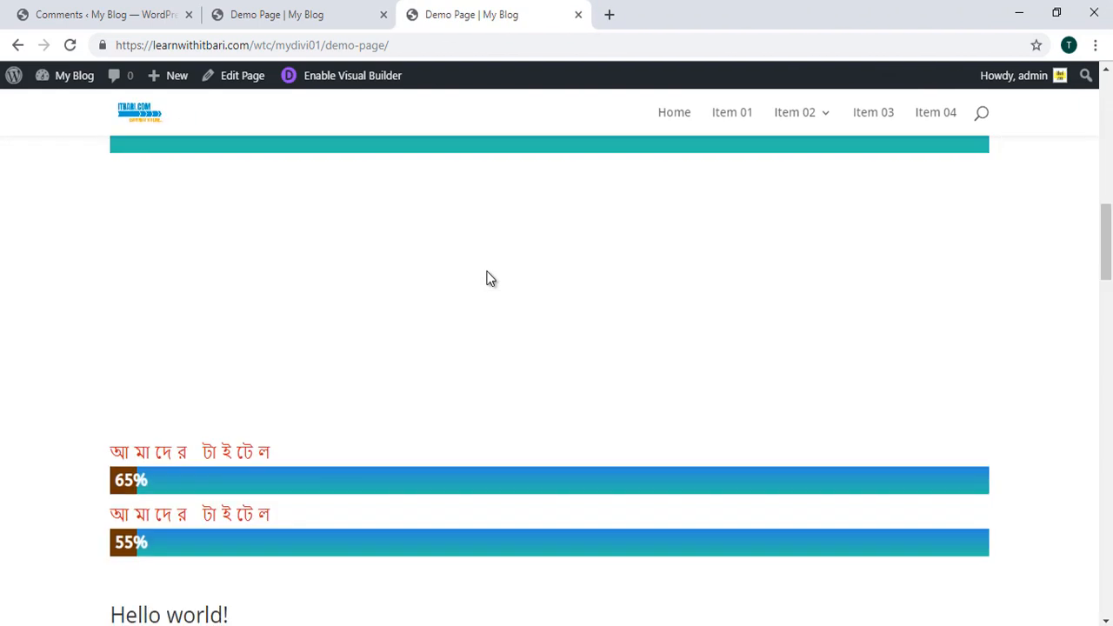
scroll(487, 278, down, 20)
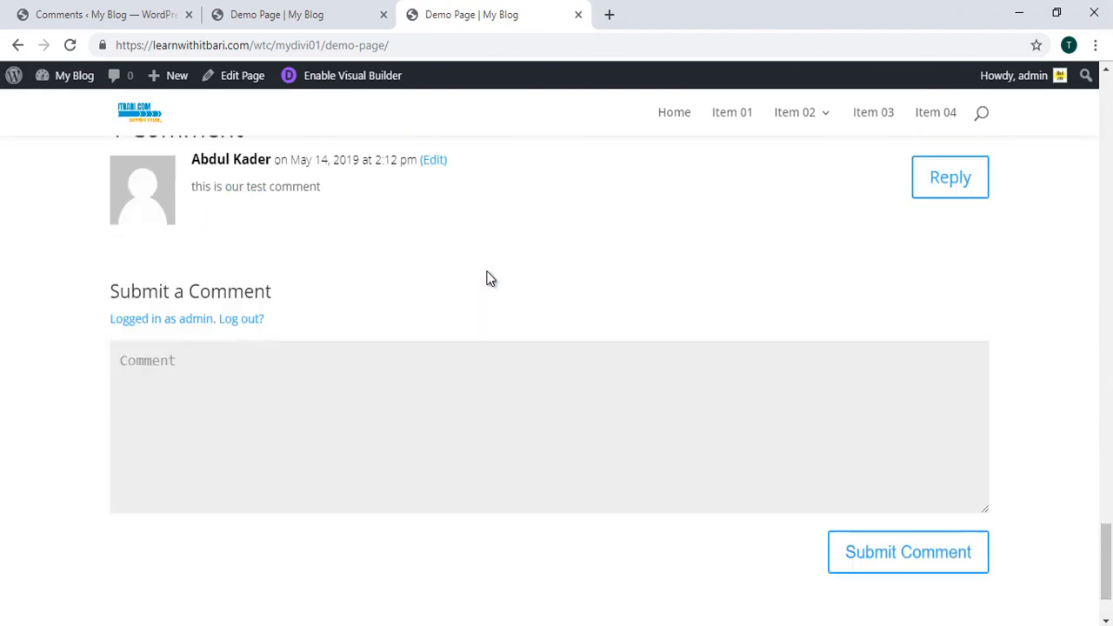
scroll(486, 278, up, 2)
mouse_move(62, 250)
mouse_down()
mouse_move(345, 363)
mouse_move(1015, 405)
mouse_up()
key(Escape)
scroll(445, 450, down, 2)
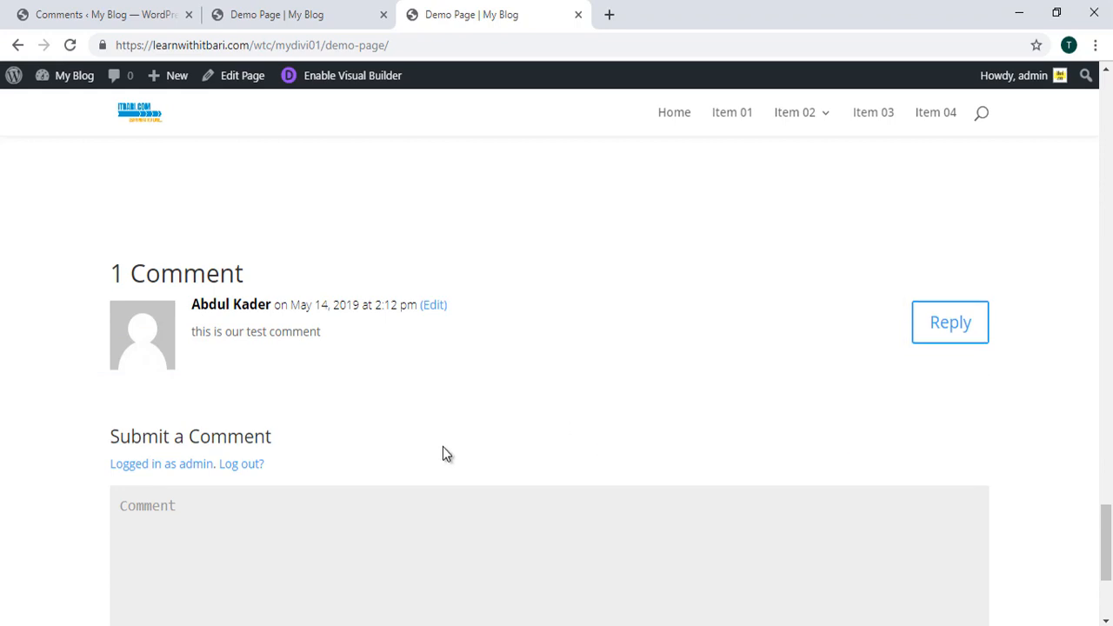
key(ctrl+2)
drag(74, 246, 1045, 569)
key(Escape)
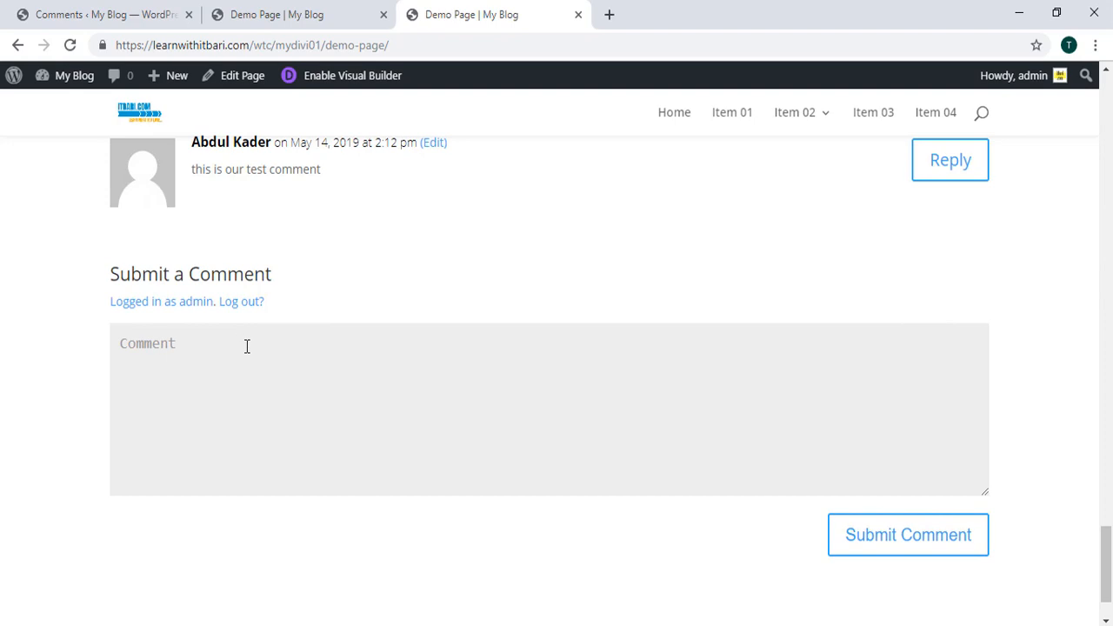
click(327, 15)
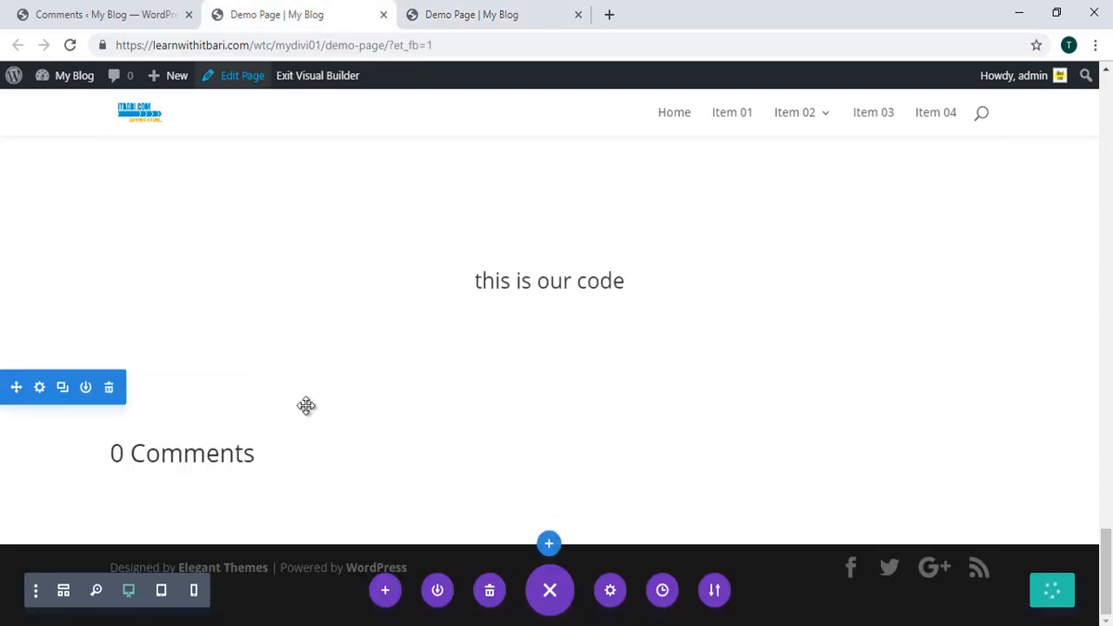
click(69, 45)
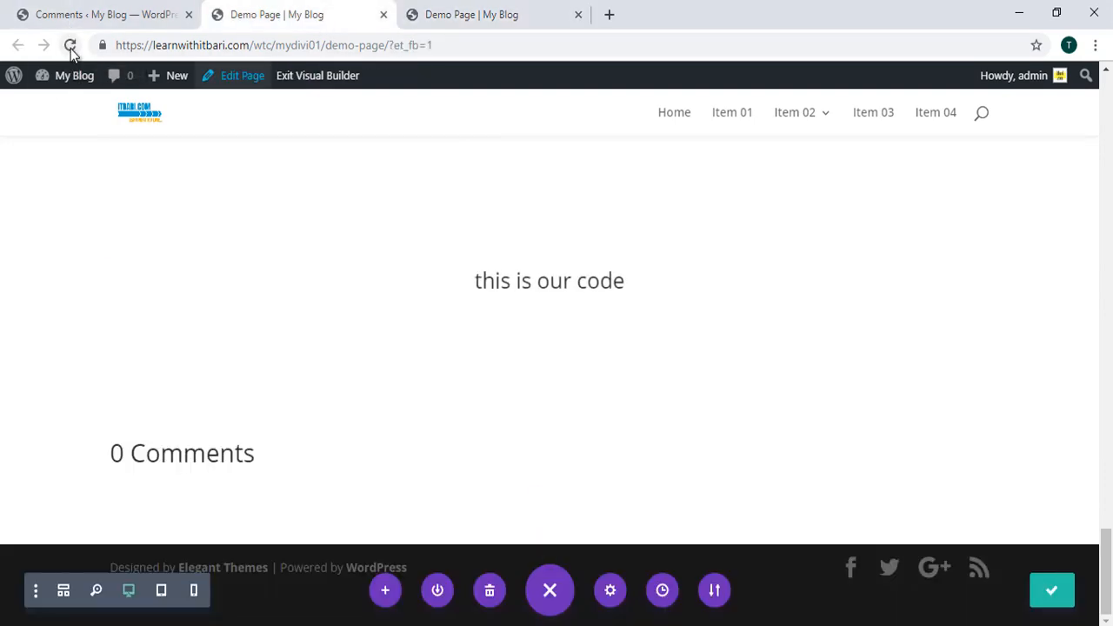
click(618, 144)
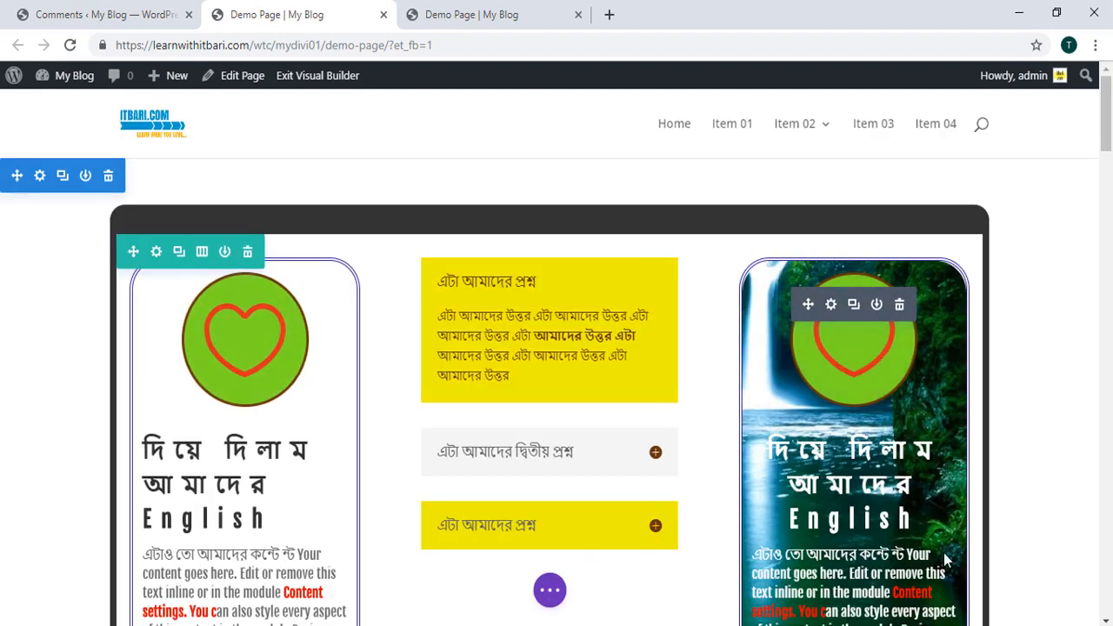
scroll(847, 498, down, 10)
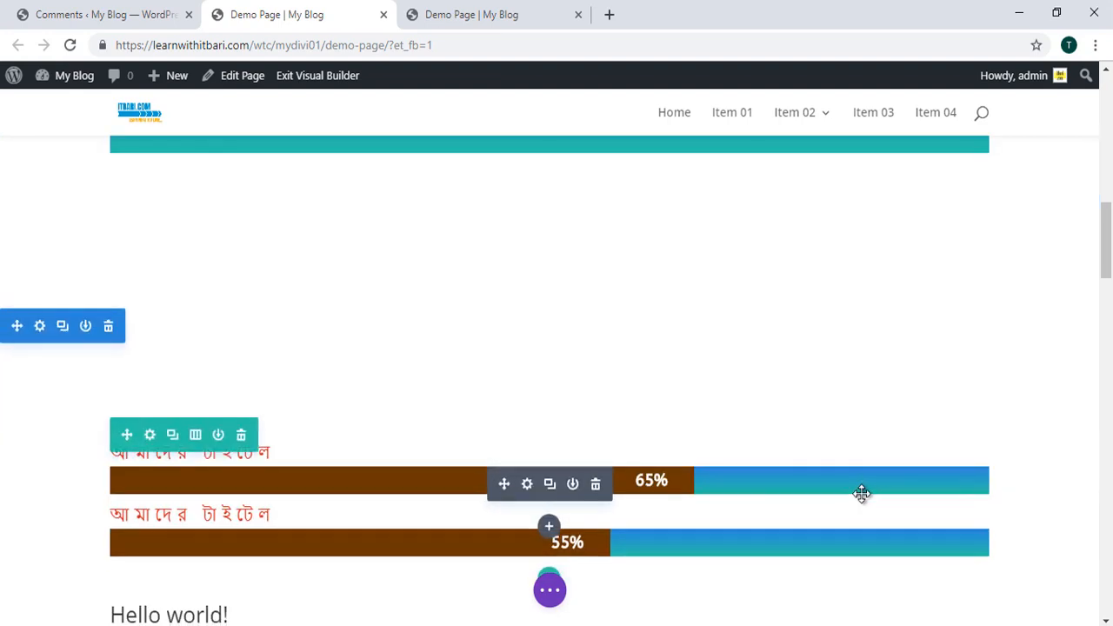
click(544, 598)
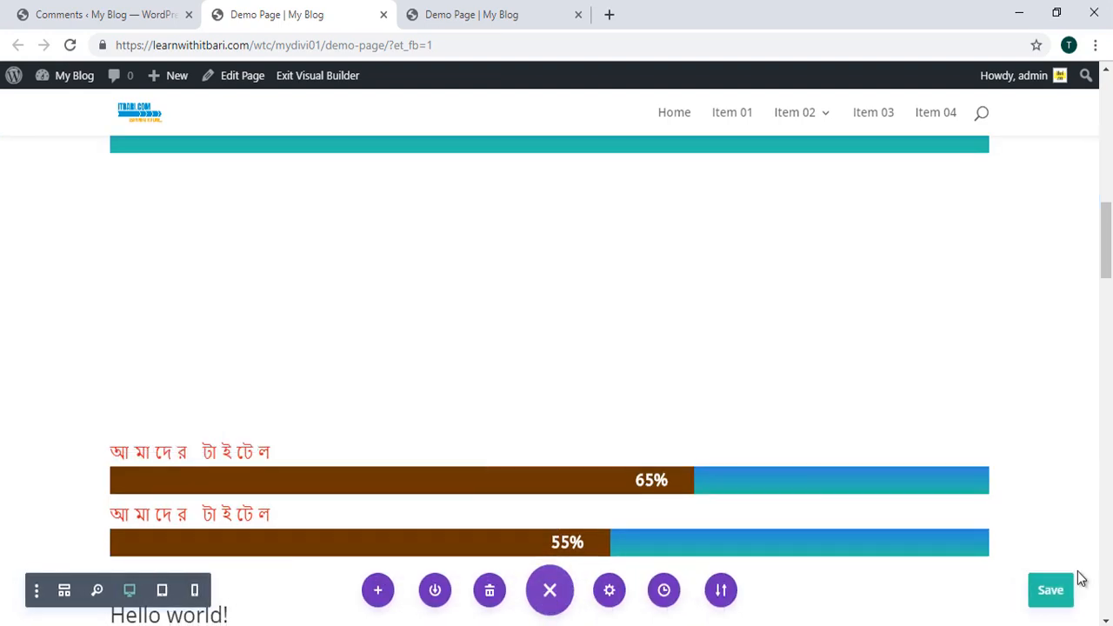
click(549, 591)
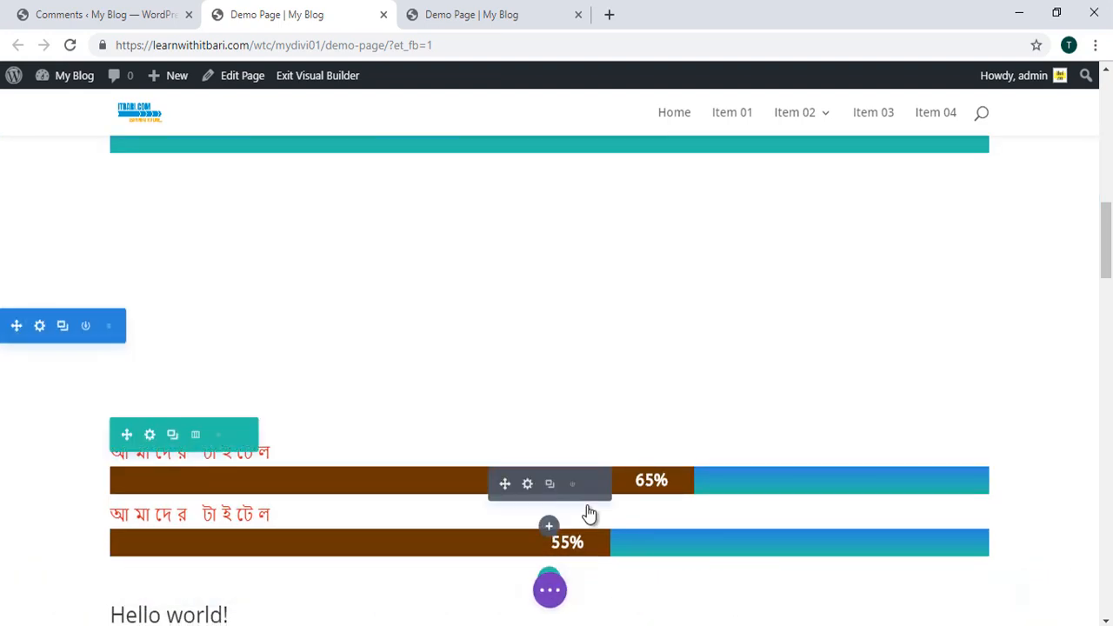
scroll(588, 511, down, 5)
scroll(594, 507, down, 15)
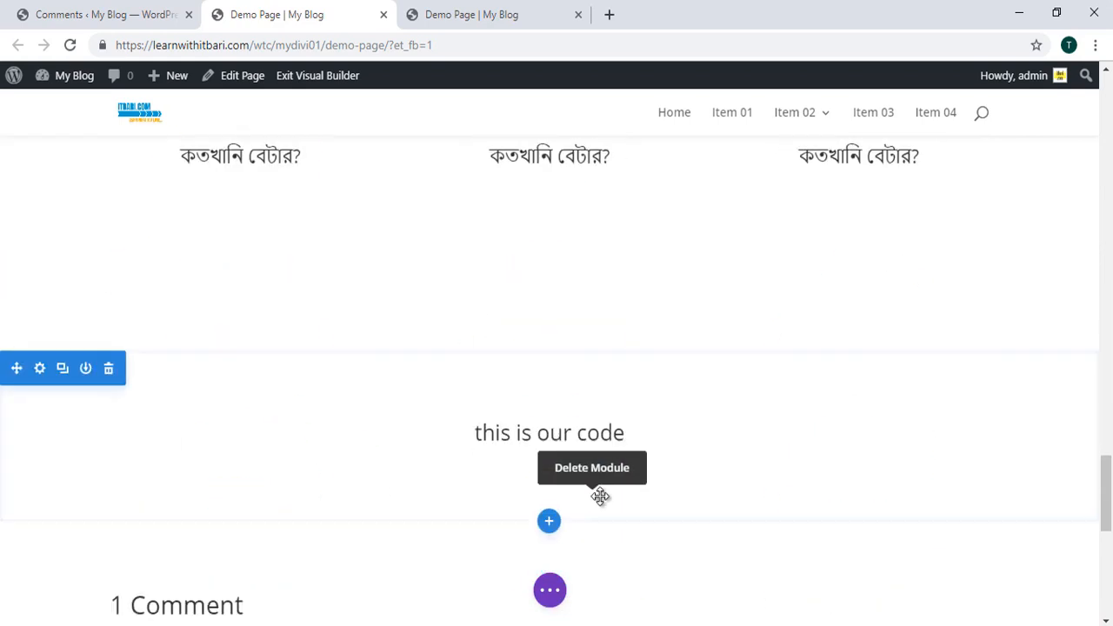
Step: Open the Comments module's settings from its gear icon
scroll(603, 502, down, 2)
scroll(626, 509, up, 2)
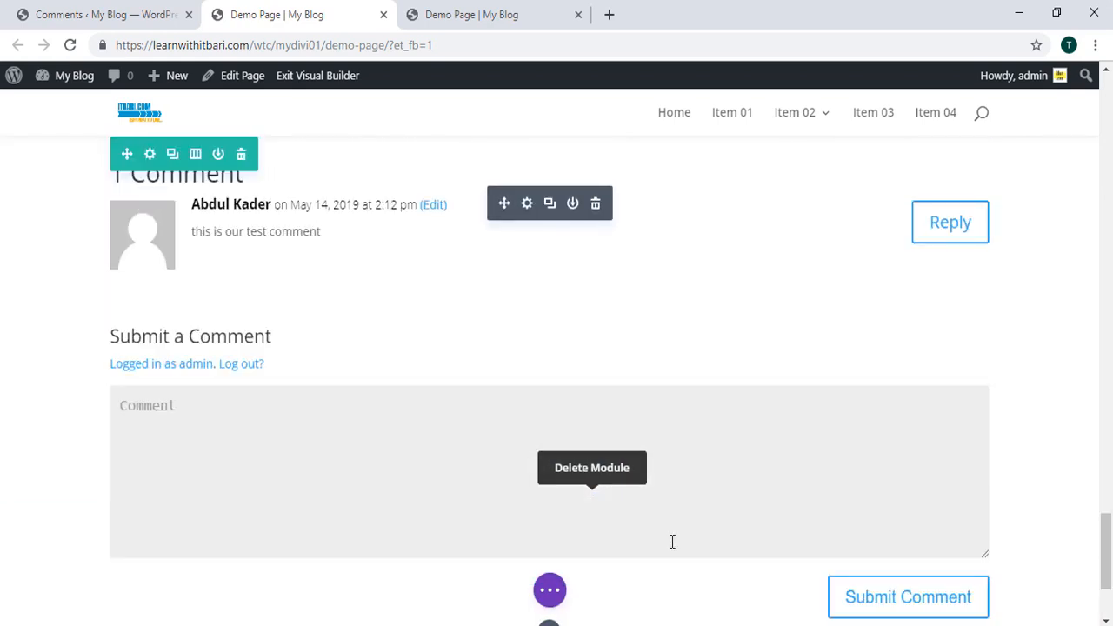
scroll(510, 377, up, 2)
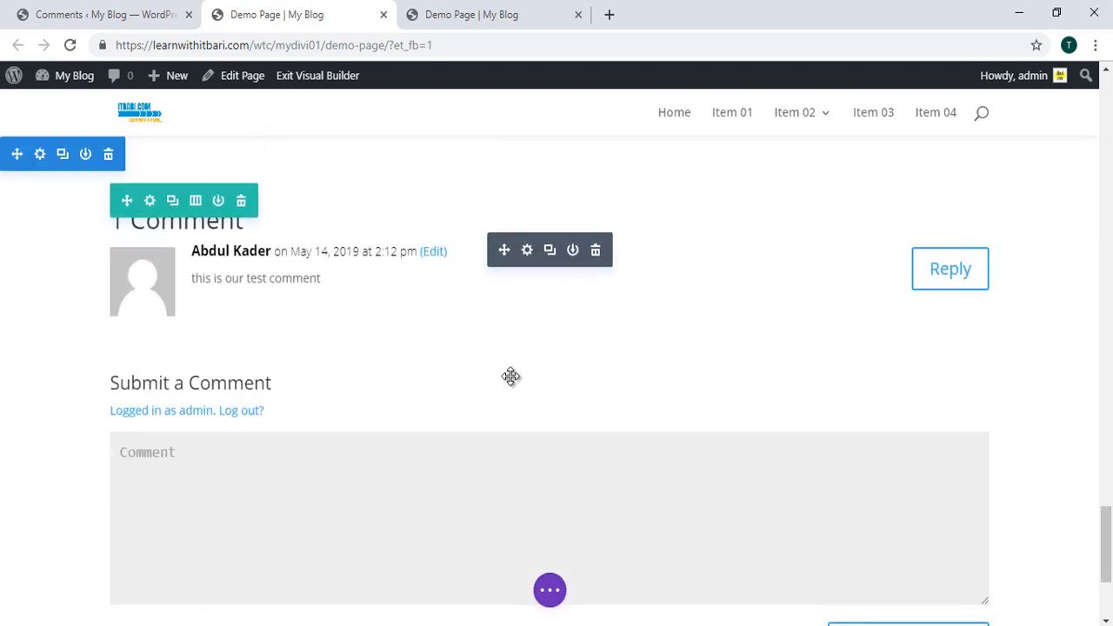
scroll(287, 360, down, 1)
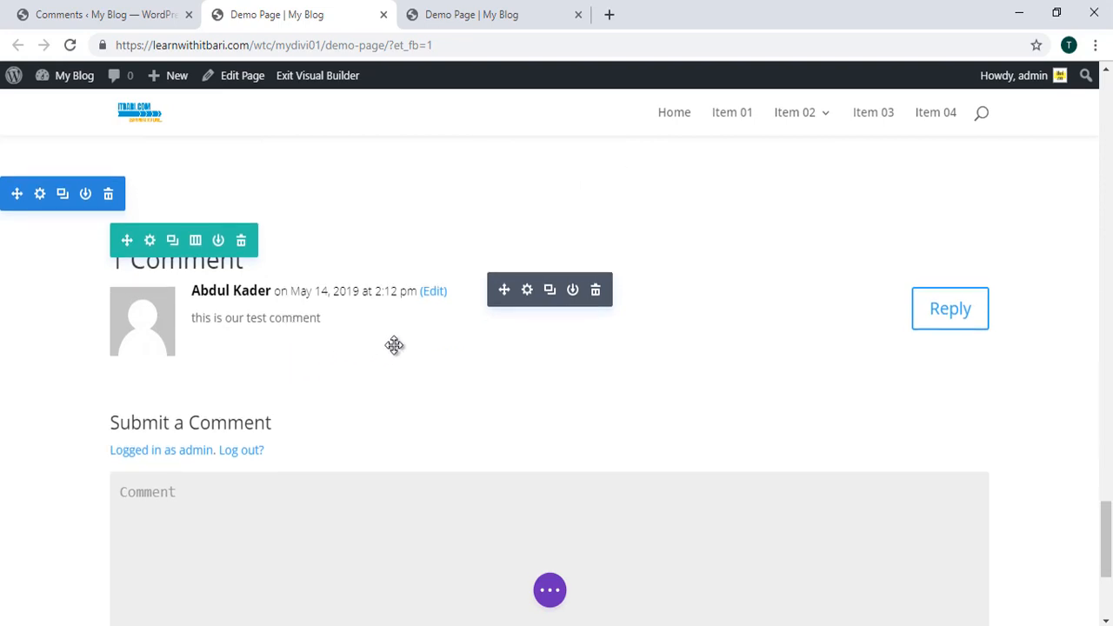
click(527, 290)
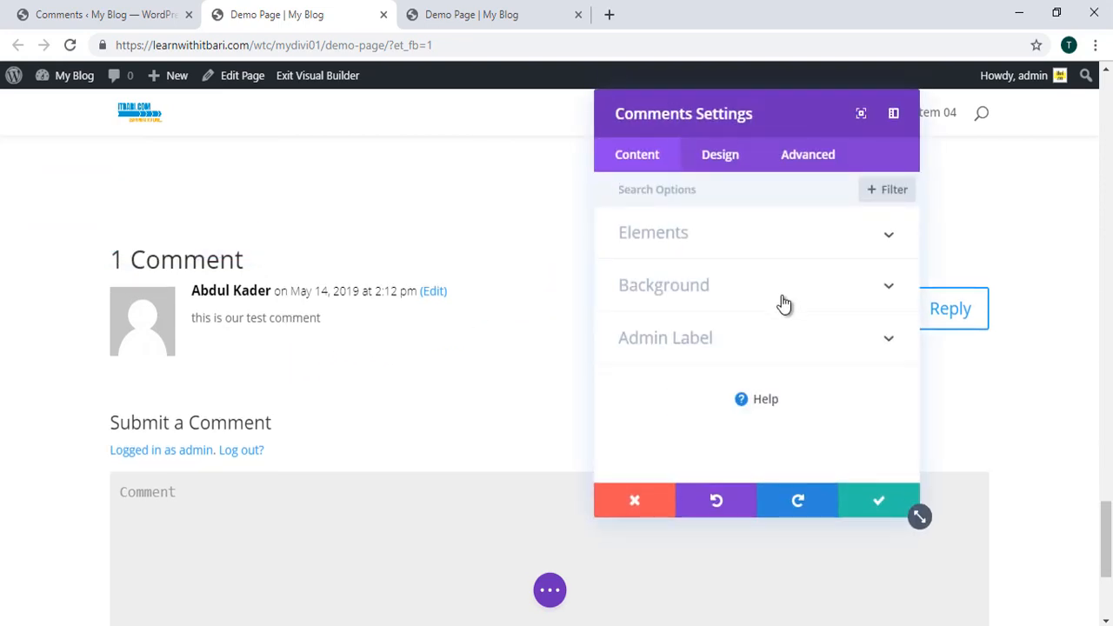
Step: Expand Elements and toggle Show author avatar and Show reply button off and back on
click(882, 235)
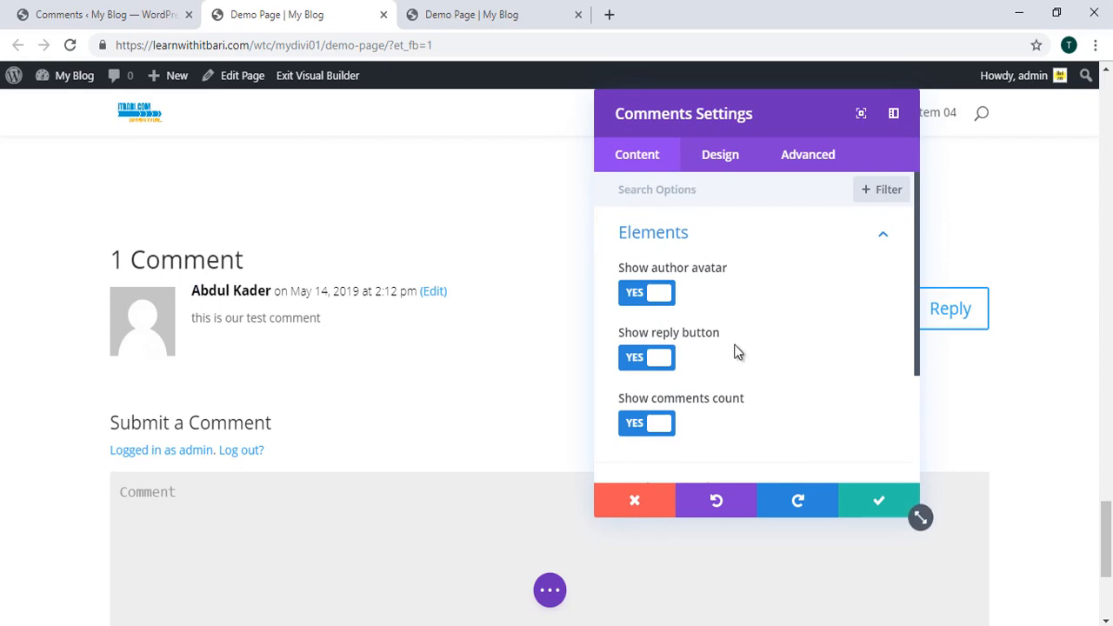
click(665, 298)
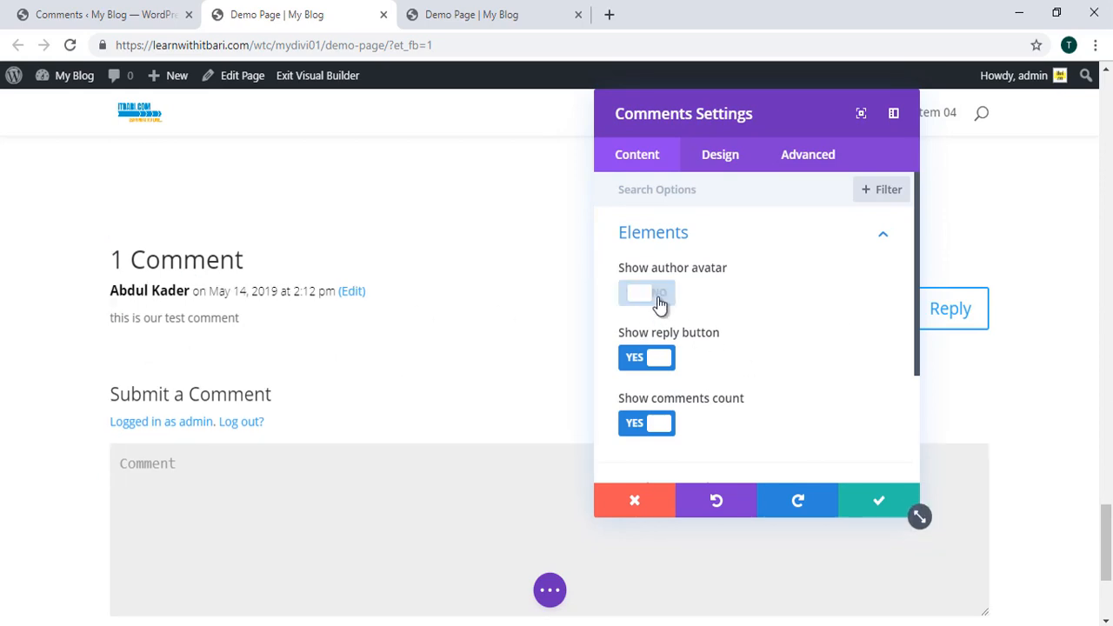
click(660, 295)
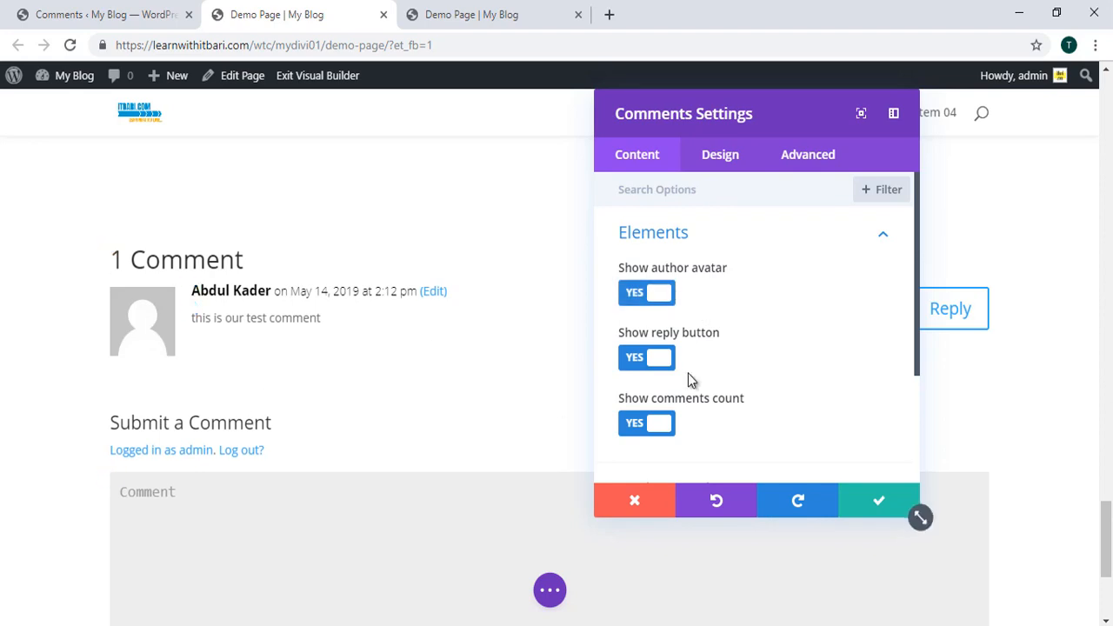
click(660, 356)
click(660, 357)
drag(753, 107, 638, 140)
Step: Toggle the reply button and comments count off and back on, moving the panel clear of the comment
click(547, 392)
click(539, 394)
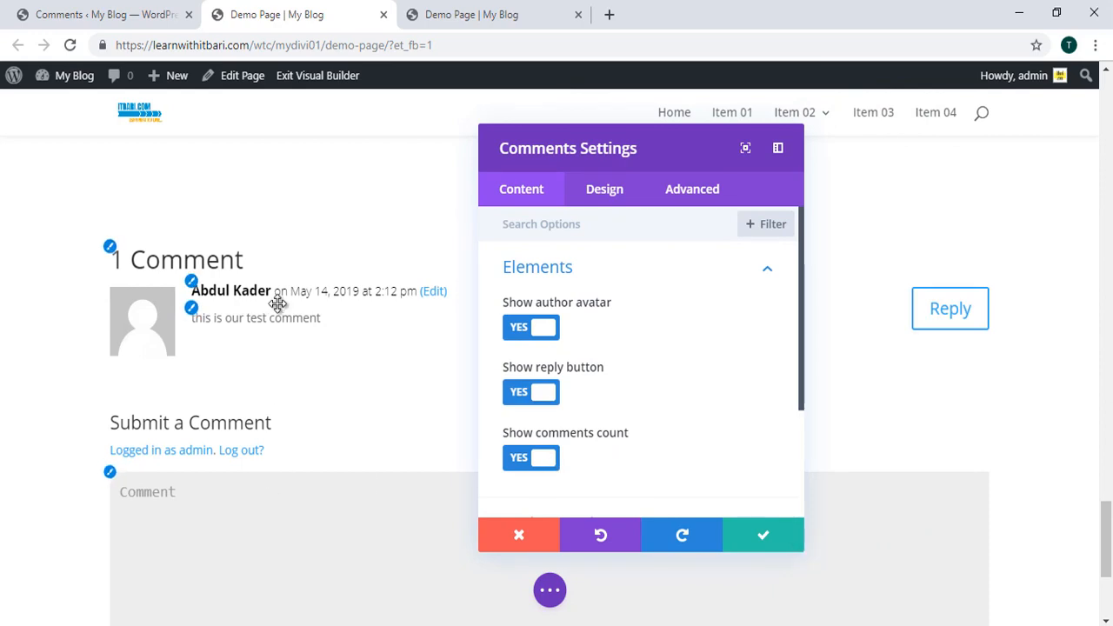
click(550, 457)
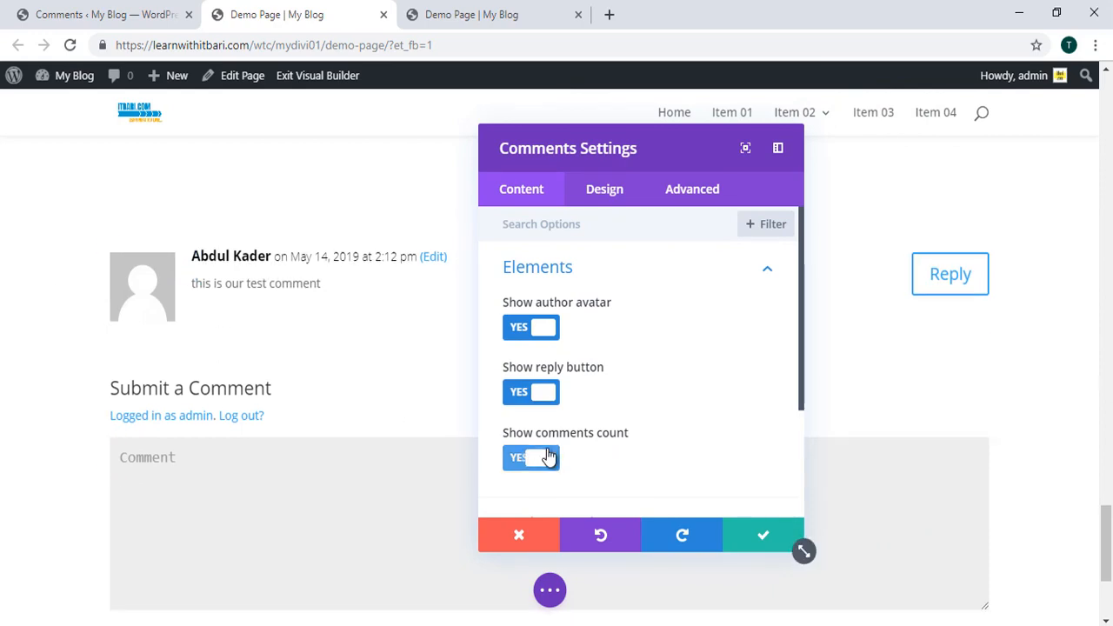
click(548, 457)
scroll(708, 492, down, 3)
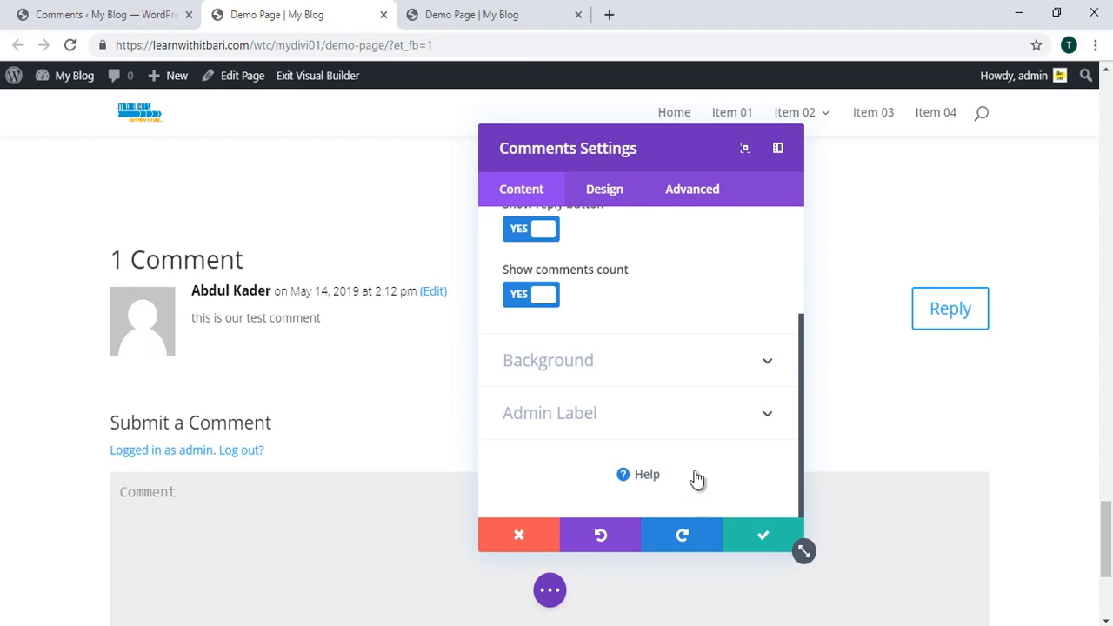
drag(598, 168, 794, 166)
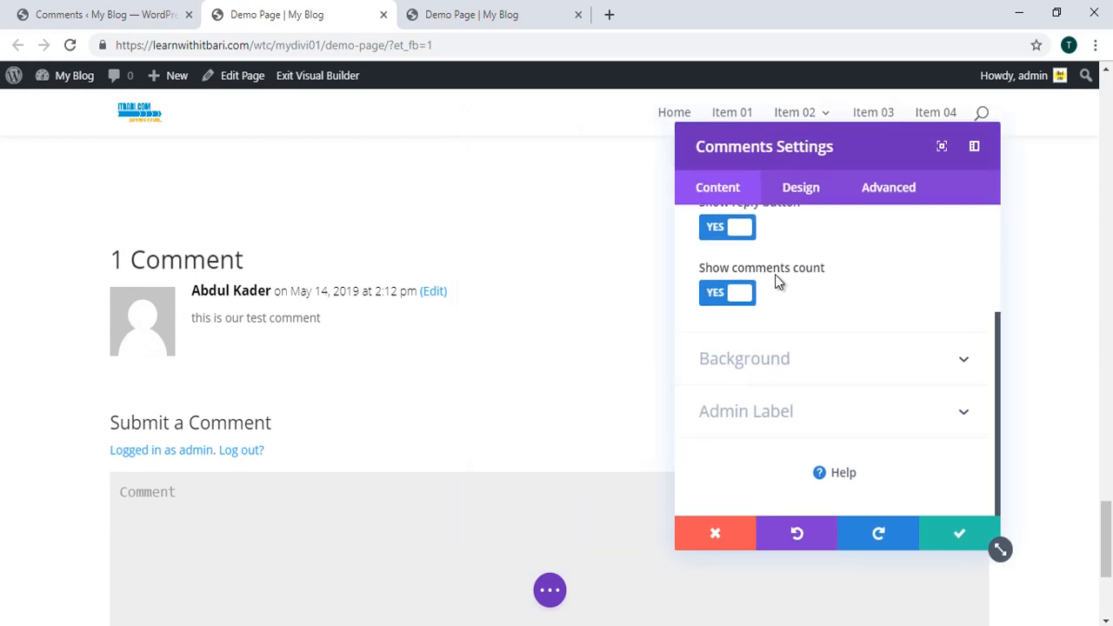
scroll(775, 279, up, 3)
scroll(775, 295, down, 2)
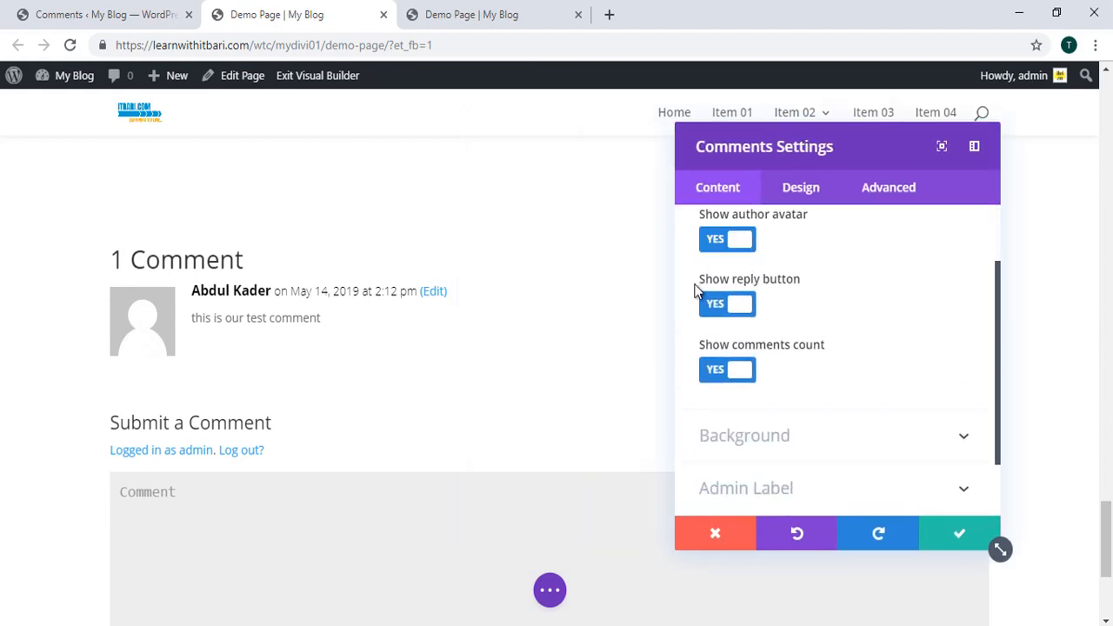
scroll(695, 291, up, 2)
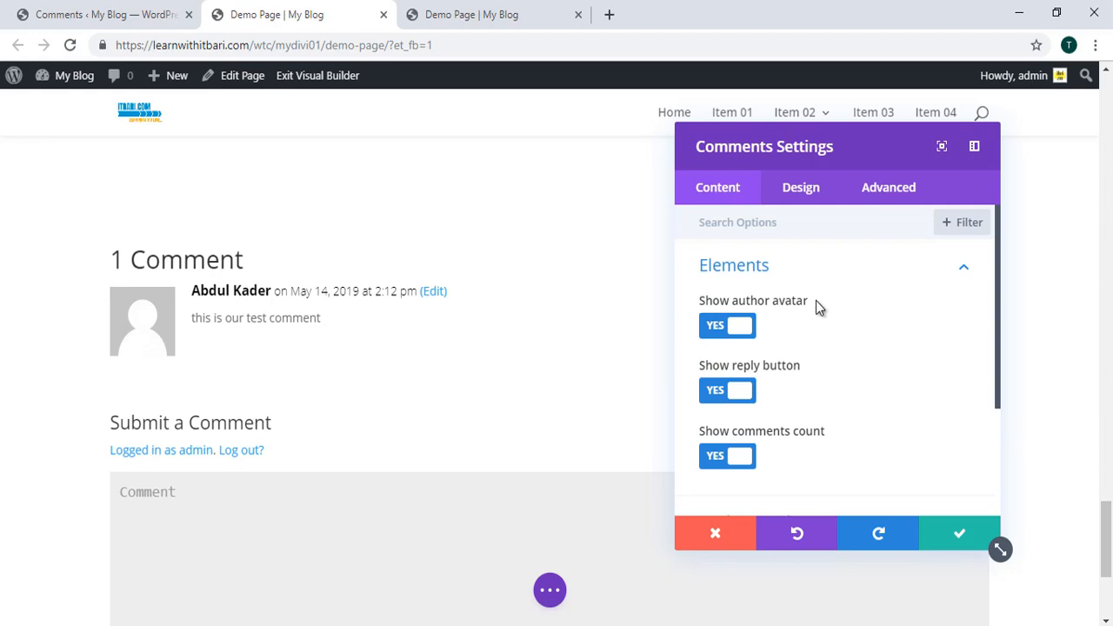
Step: Switch Show author avatar off and back on to compare the comment
click(726, 334)
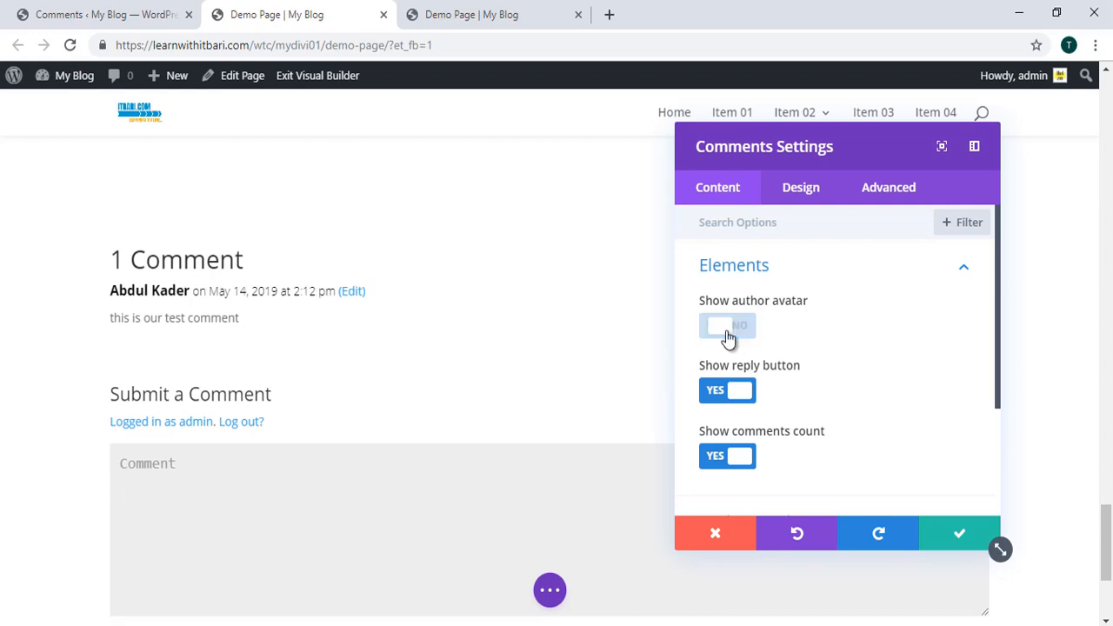
click(726, 335)
scroll(264, 366, down, 3)
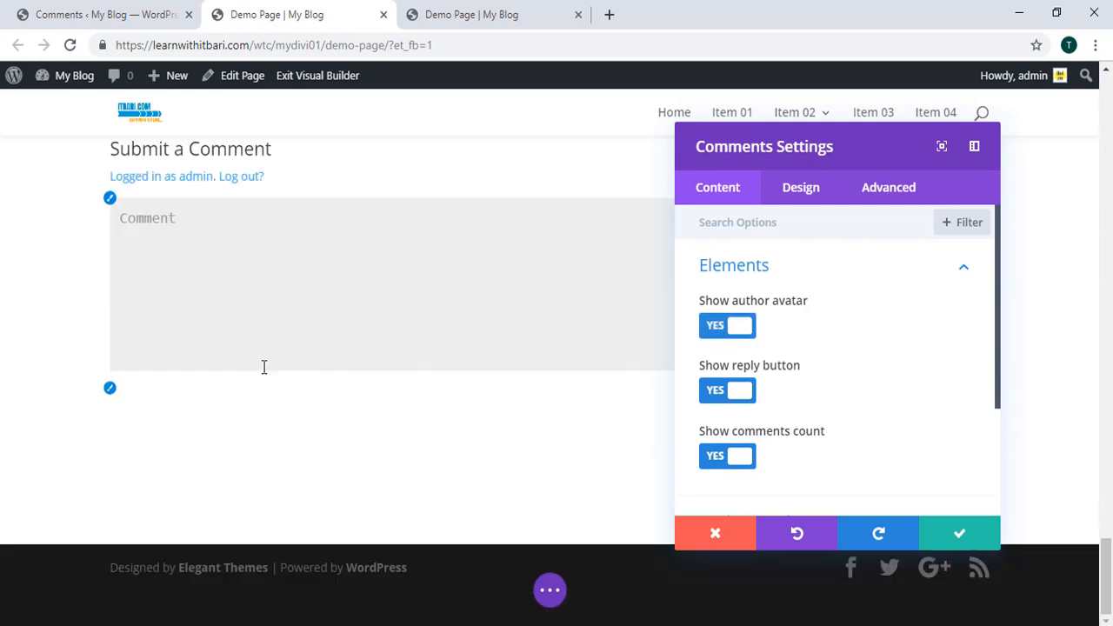
scroll(295, 336, up, 2)
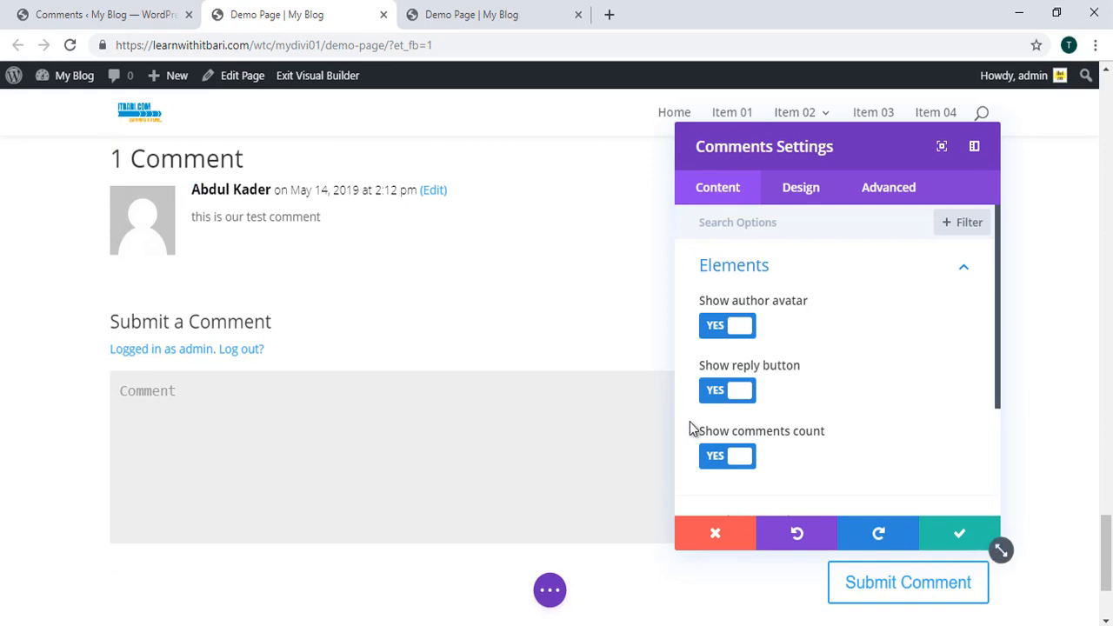
scroll(859, 391, down, 3)
Step: Look over the Design options, return to Content, and save the Comments settings
click(800, 187)
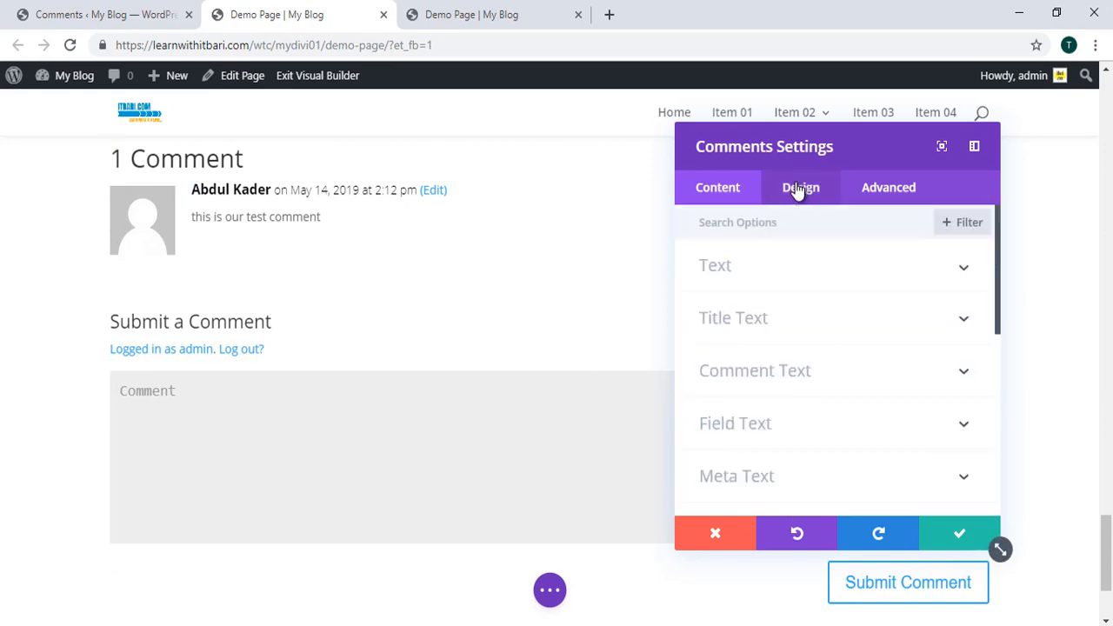
scroll(848, 415, down, 3)
scroll(846, 391, up, 4)
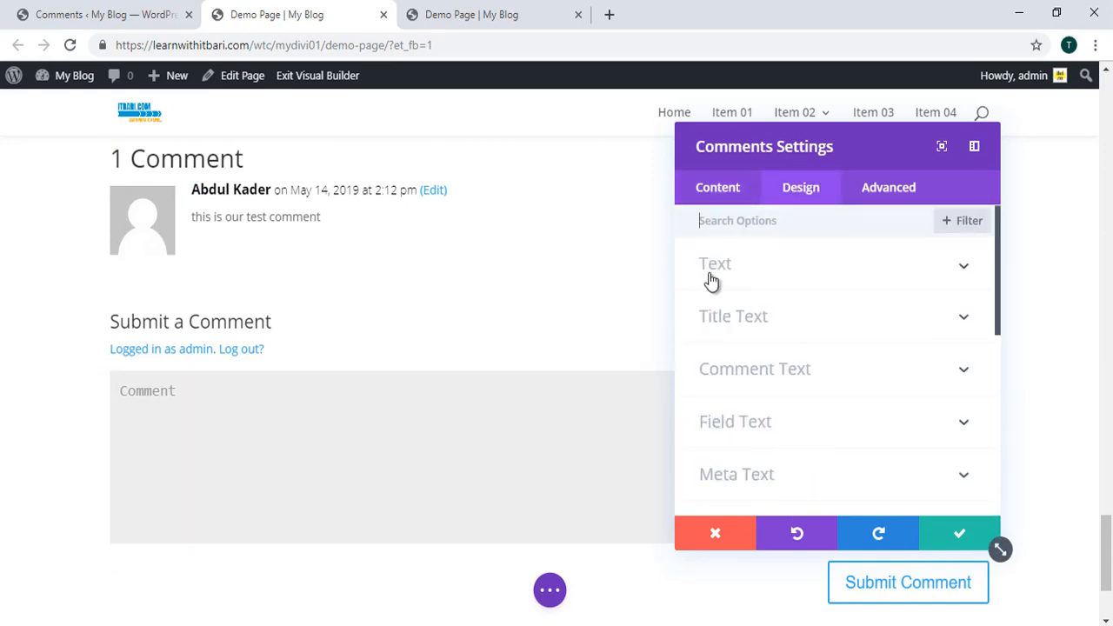
click(719, 190)
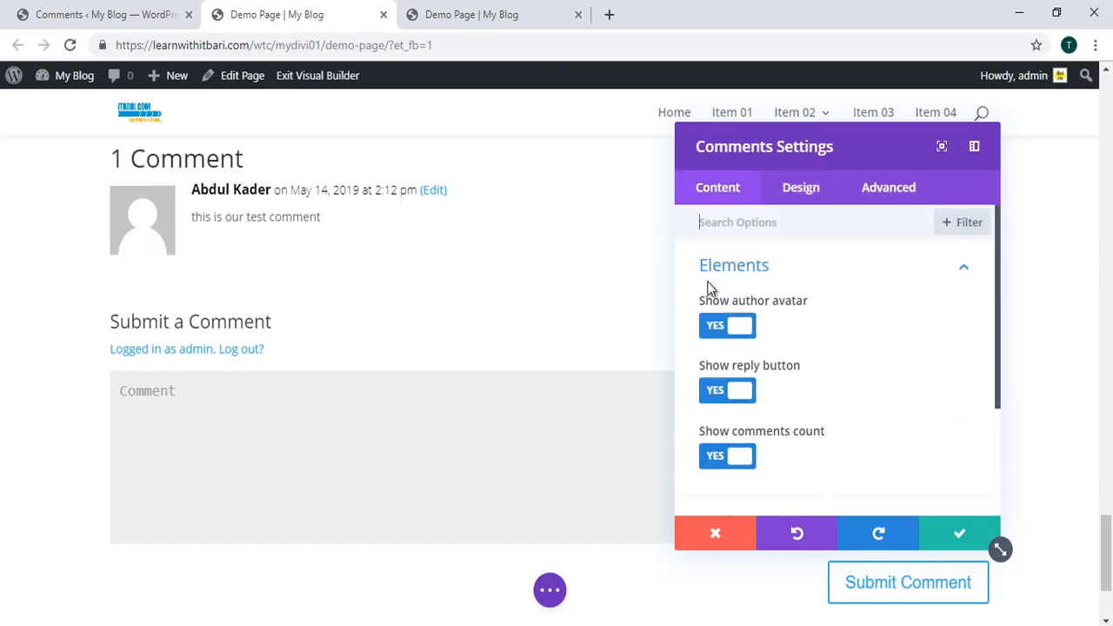
scroll(799, 308, down, 2)
scroll(800, 313, up, 1)
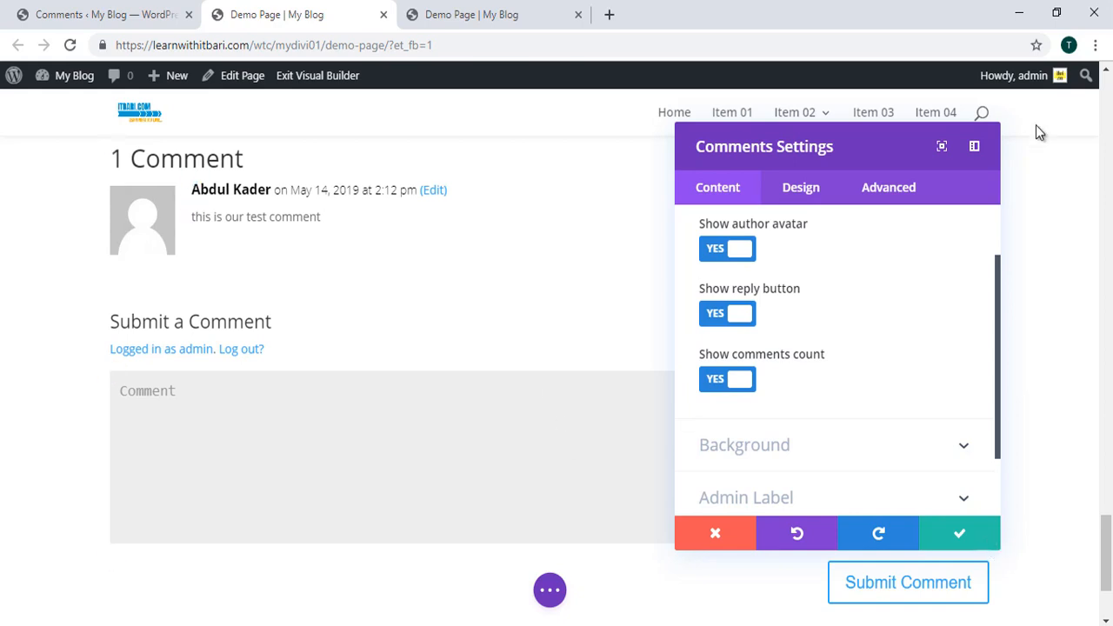
click(956, 530)
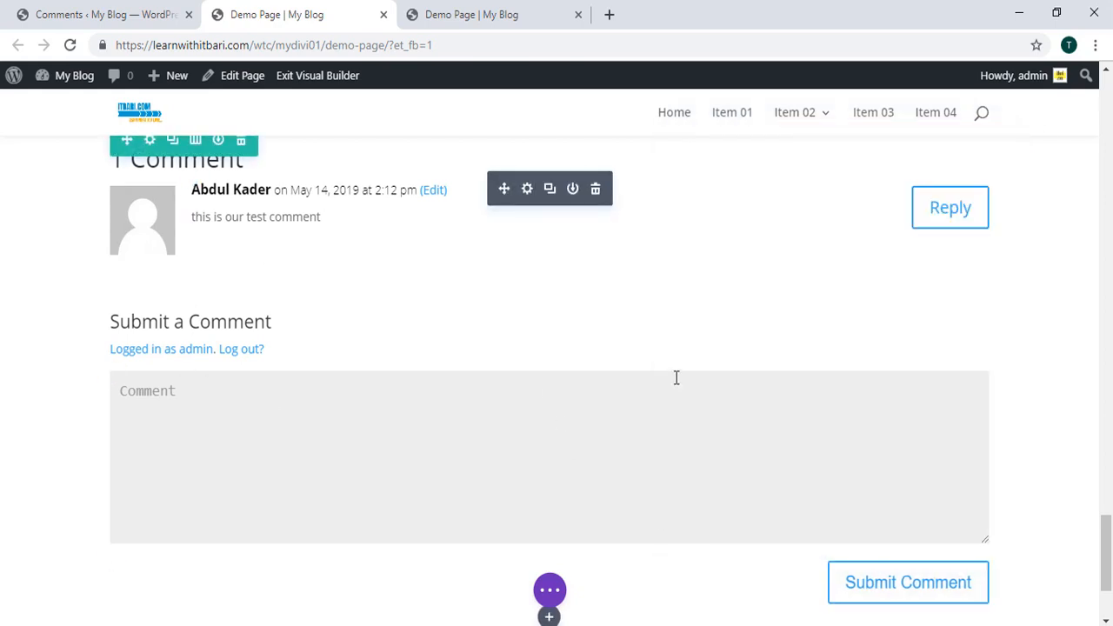
scroll(609, 409, up, 1)
click(529, 480)
scroll(544, 474, down, 1)
scroll(597, 360, up, 1)
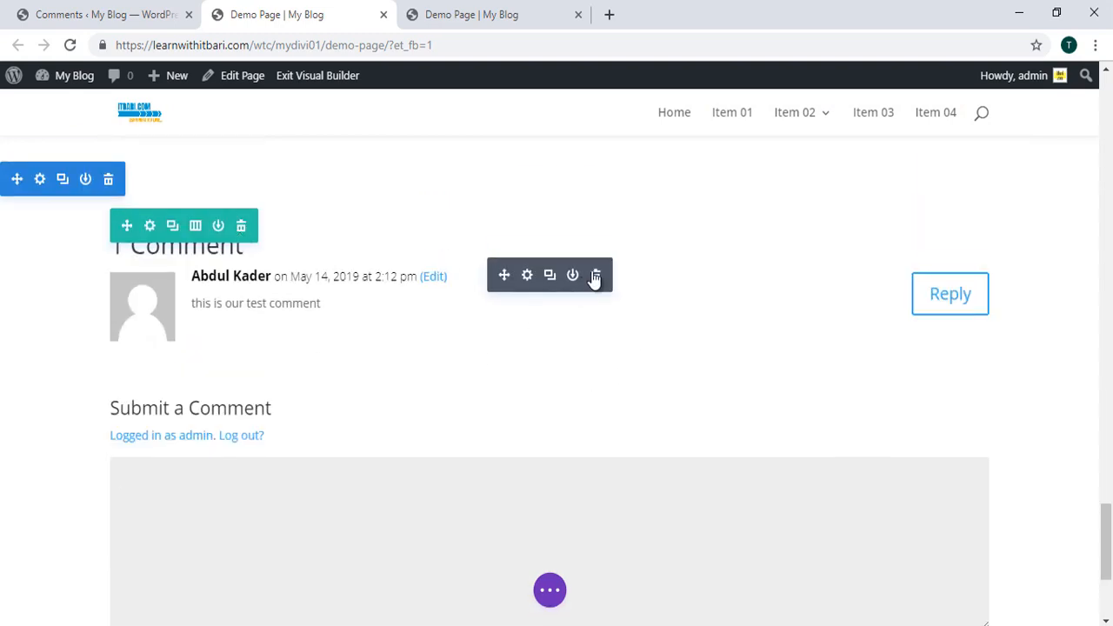
scroll(557, 261, down, 3)
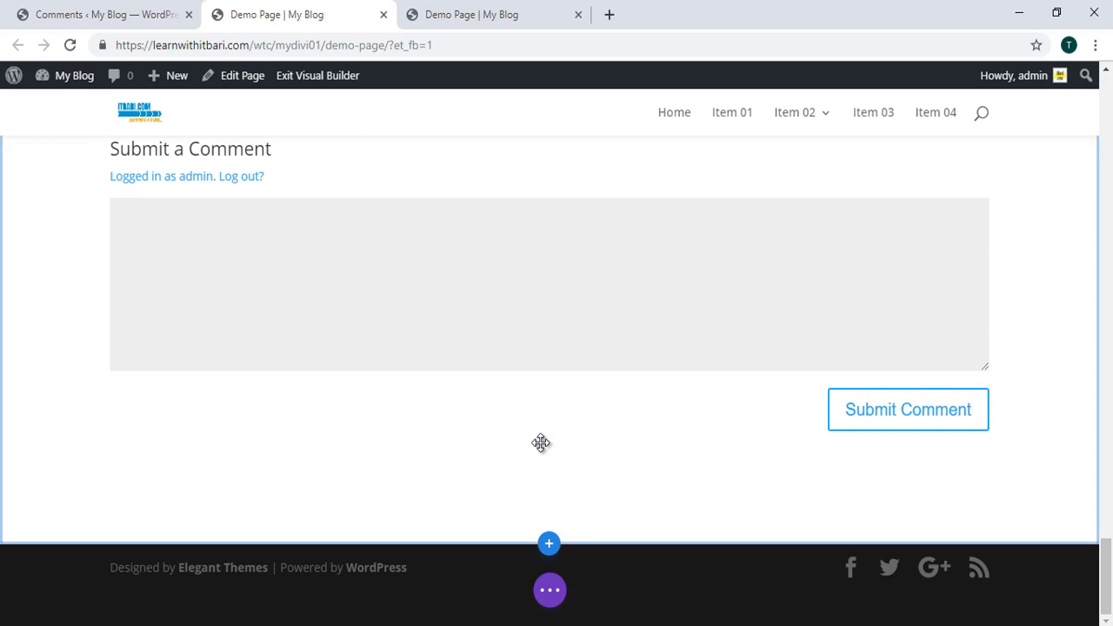
scroll(491, 445, up, 2)
scroll(500, 439, down, 2)
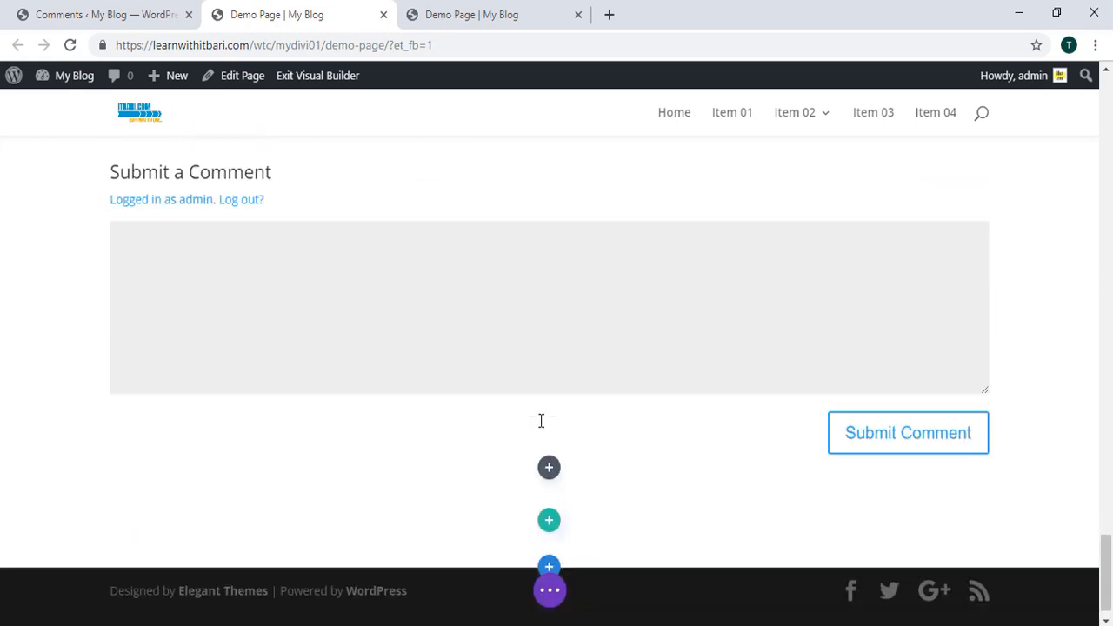
scroll(641, 456, up, 3)
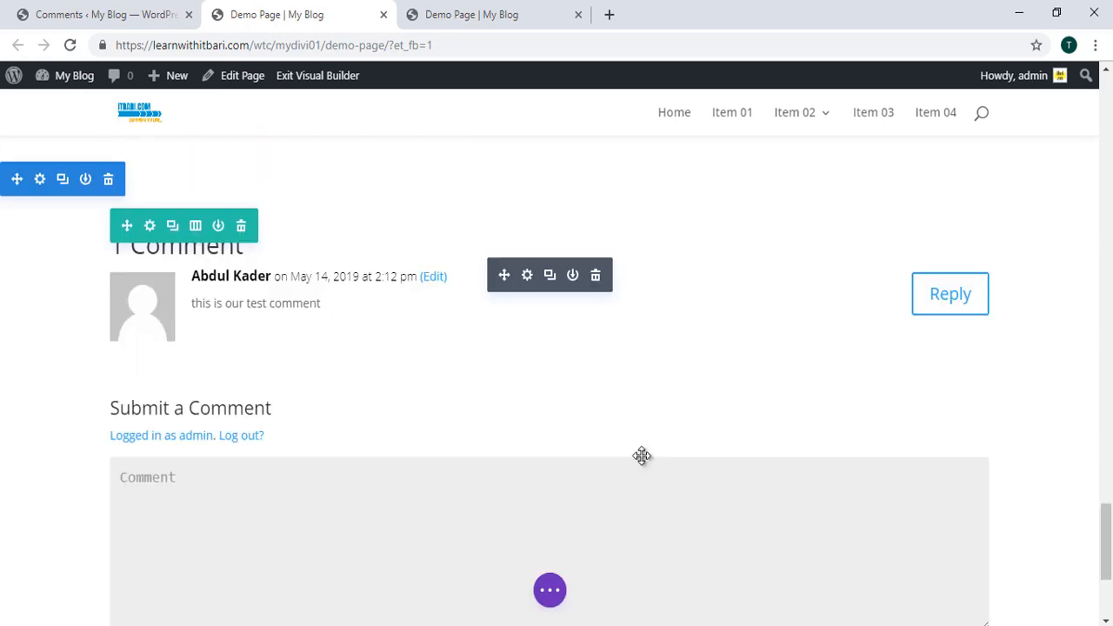
scroll(641, 455, down, 1)
scroll(627, 441, up, 1)
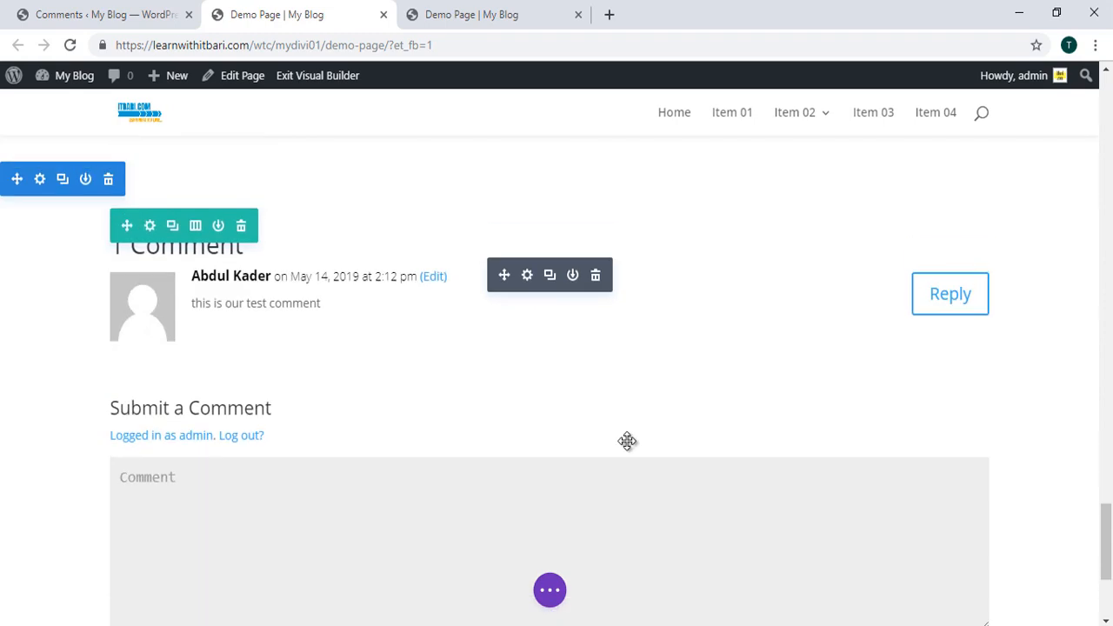